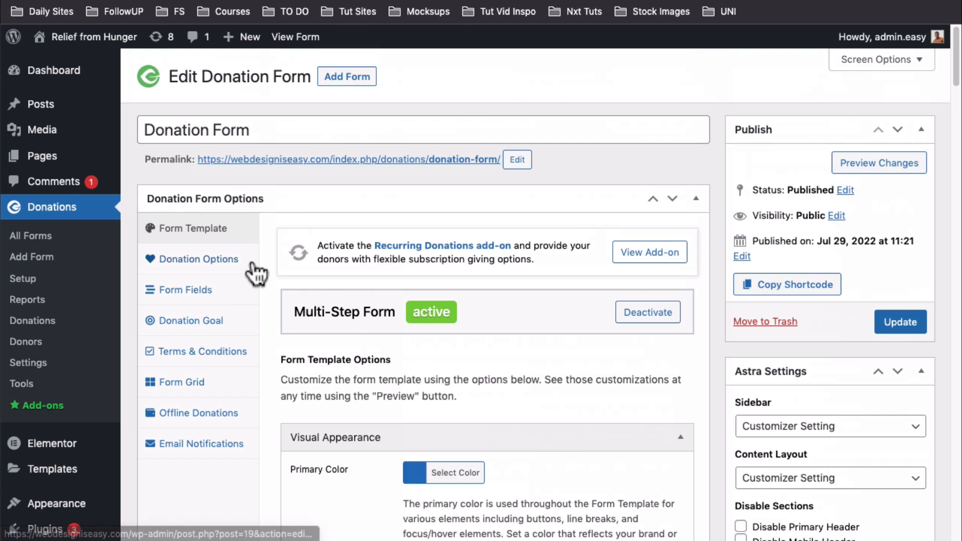
Show the Donation Options tab: multi-level amounts, custom amounts enabled, and the $5.00 minimum
left_click(221, 259)
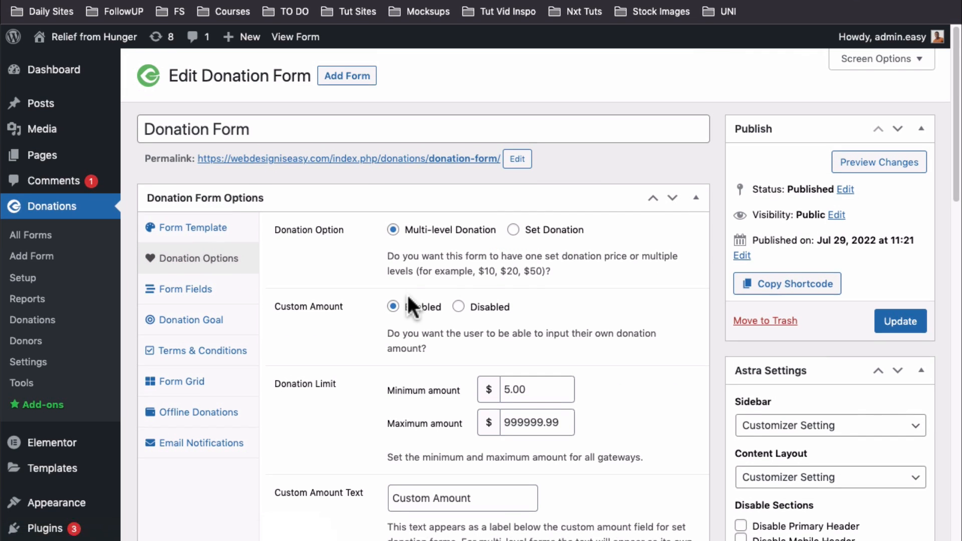
scroll(407, 295, "down", 5)
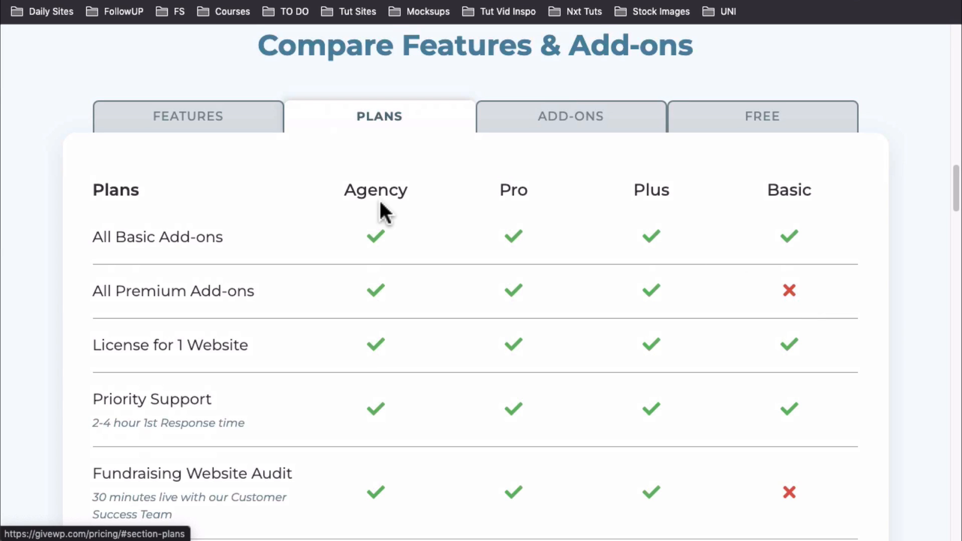
scroll(374, 222, "down", 2)
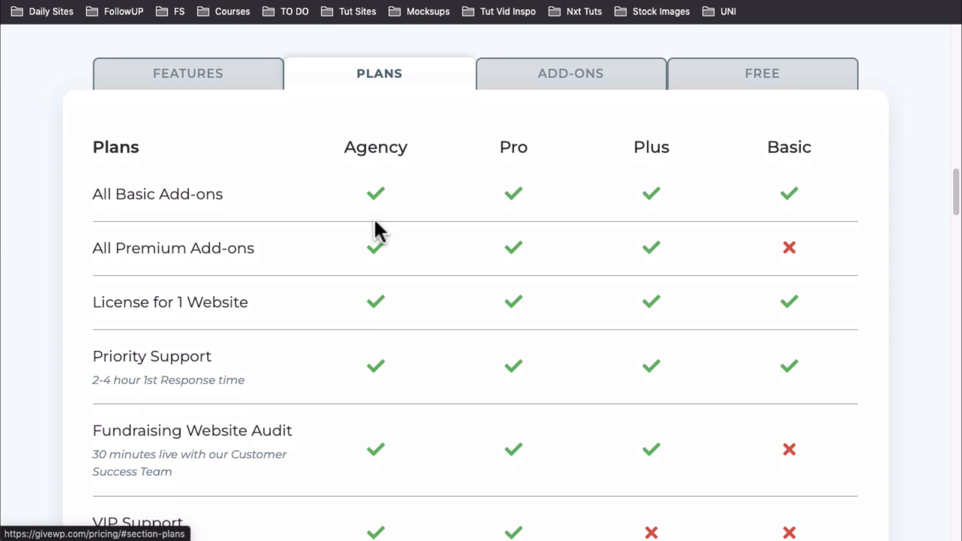
scroll(365, 225, "down", 15)
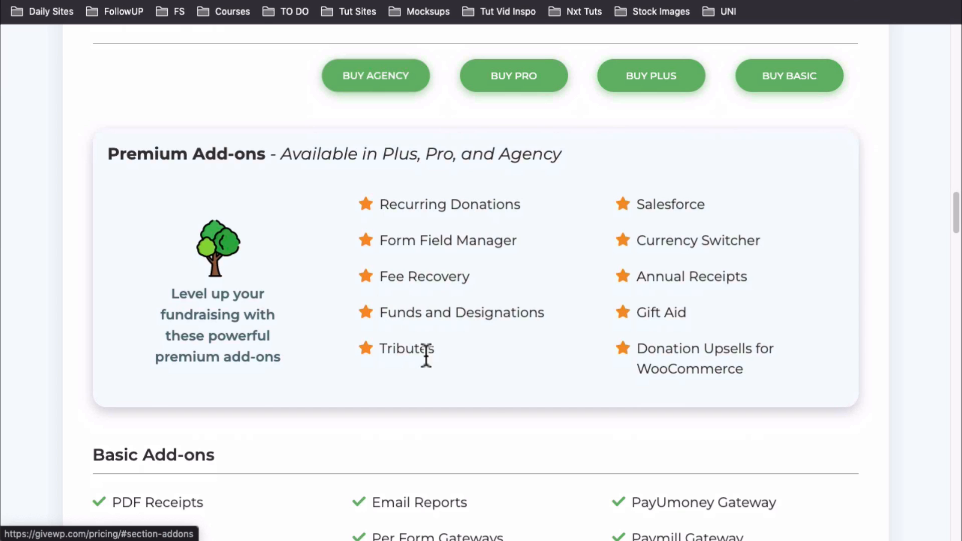
scroll(611, 211, "up", 15)
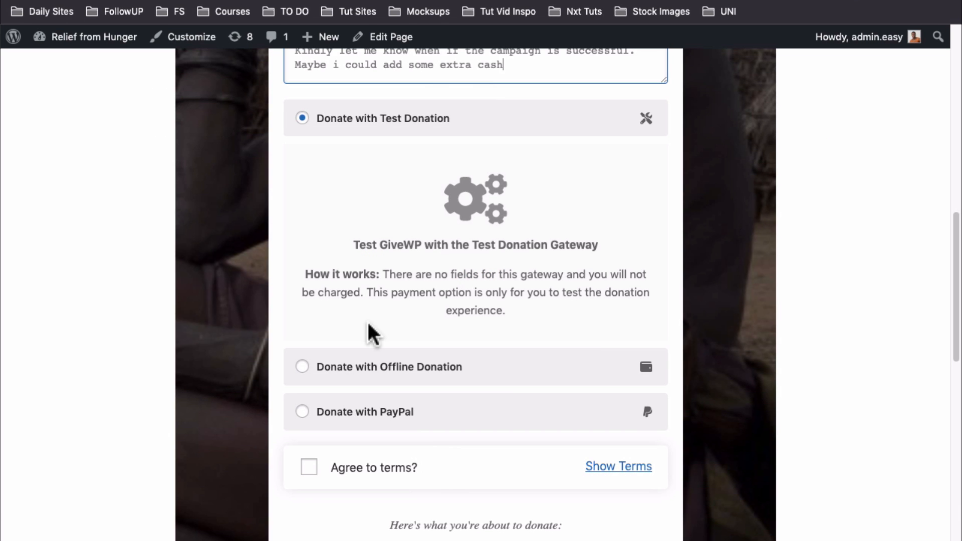
Tick 'Agree to terms?' on the live form and scroll down to the Donation Summary
scroll(369, 328, "up", 1)
scroll(369, 341, "down", 3)
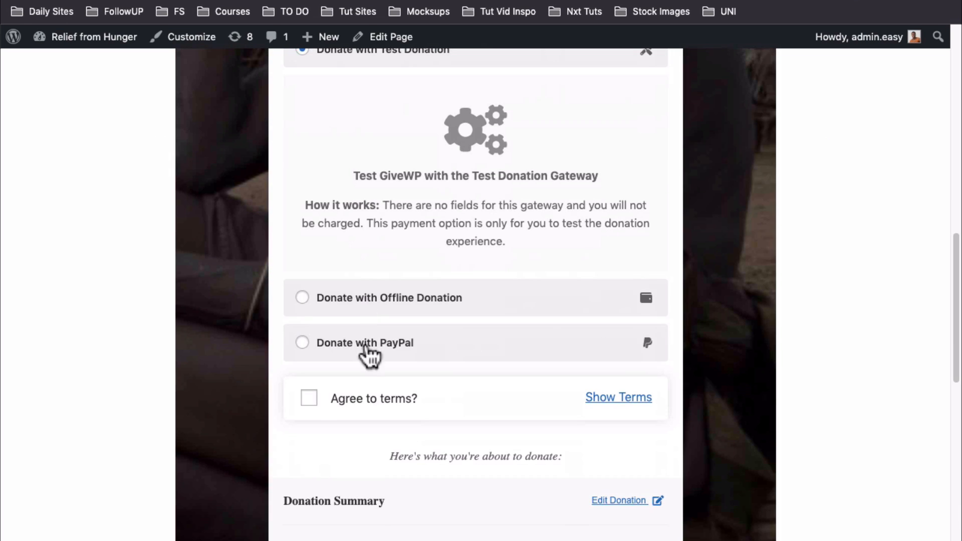
left_click(310, 399)
scroll(312, 403, "down", 5)
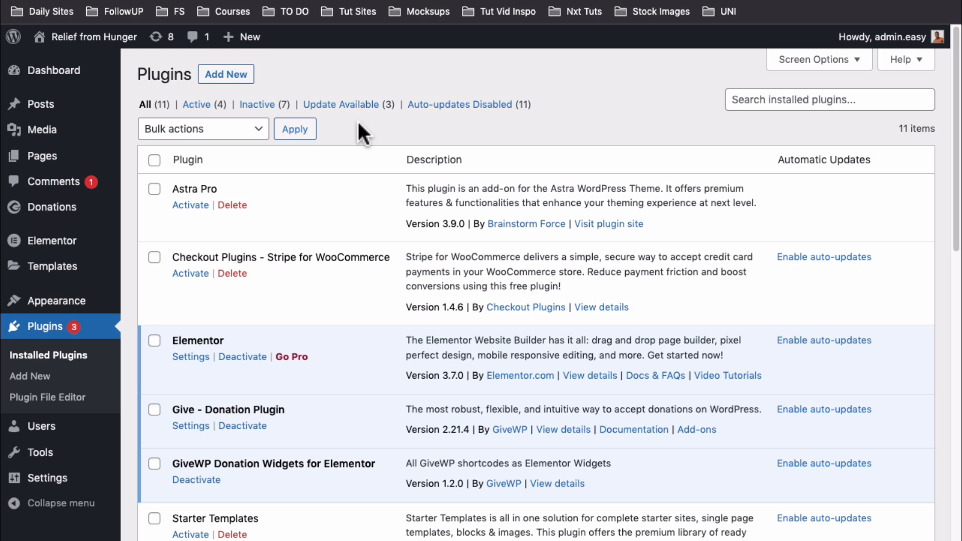
Search Add New plugins for 'givewp' and launch the GiveWP onboarding setup
left_click(229, 75)
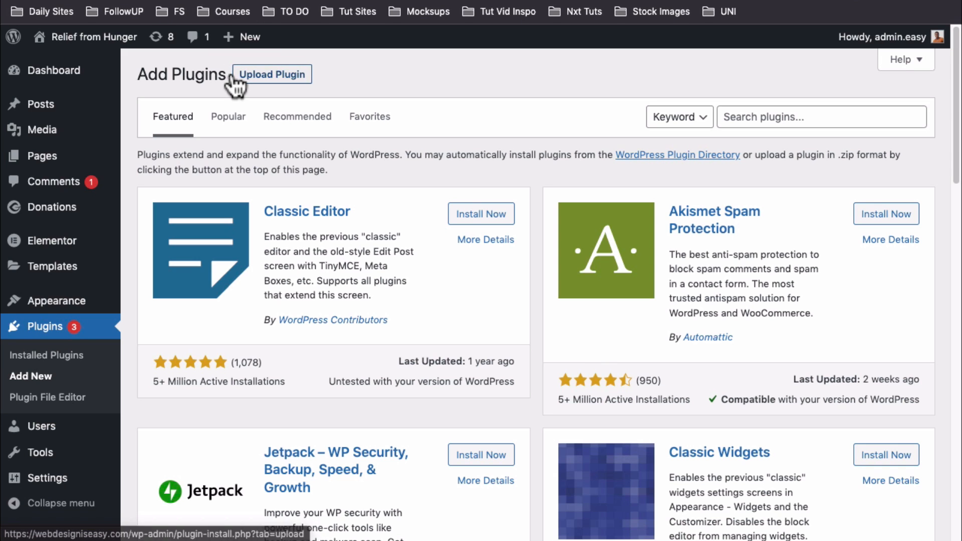
left_click(753, 118)
type("givewp")
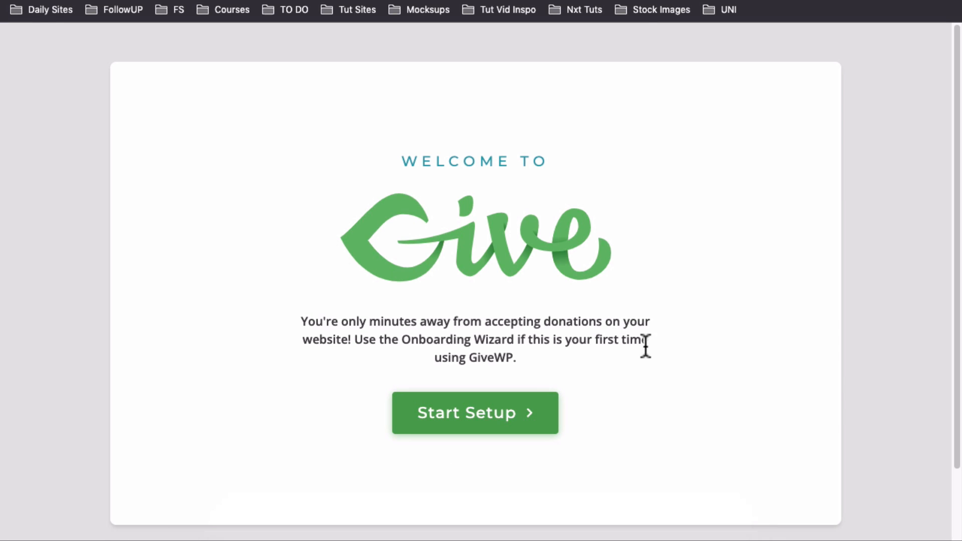
left_click(478, 415)
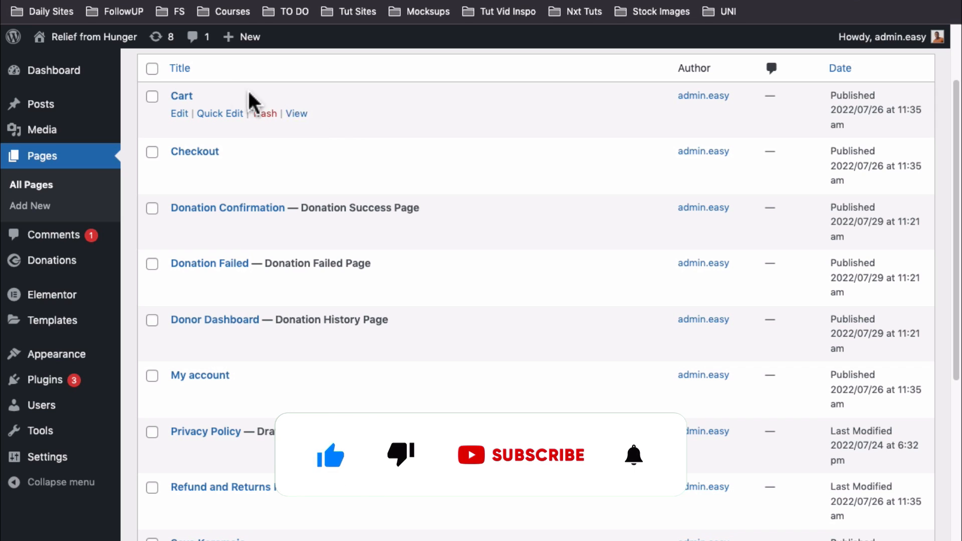
Open Settings from the Donations menu in the admin sidebar
scroll(360, 321, "up", 3)
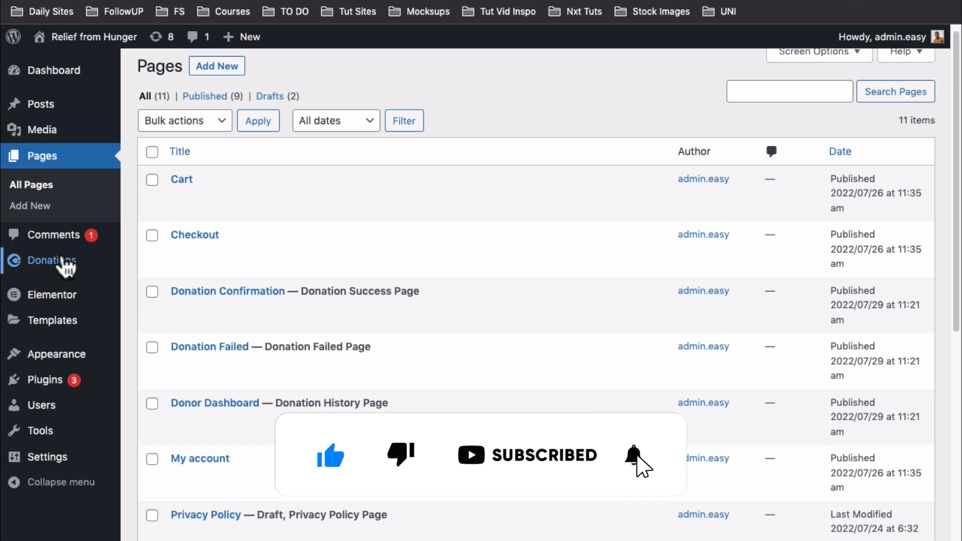
mouse_move(89, 268)
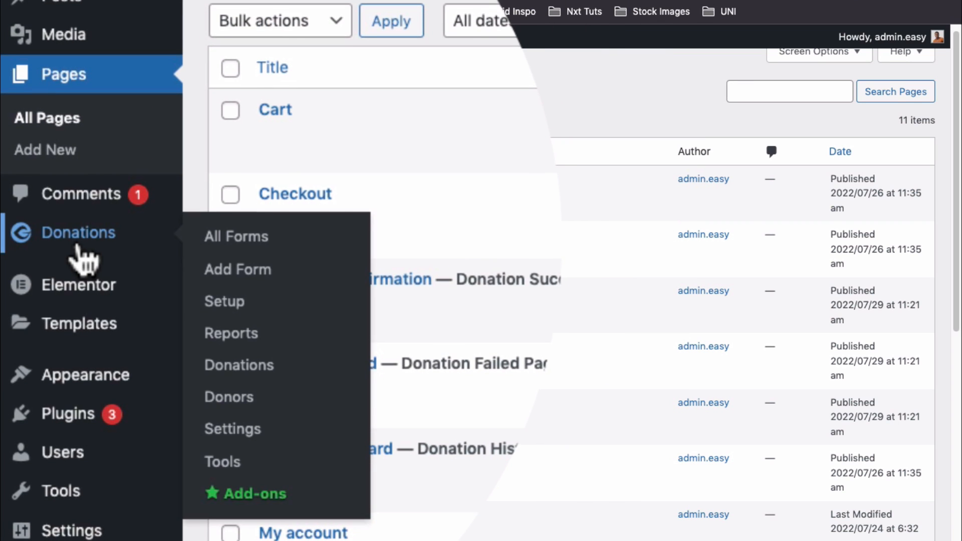
scroll(260, 250, "down", 4)
left_click(234, 239)
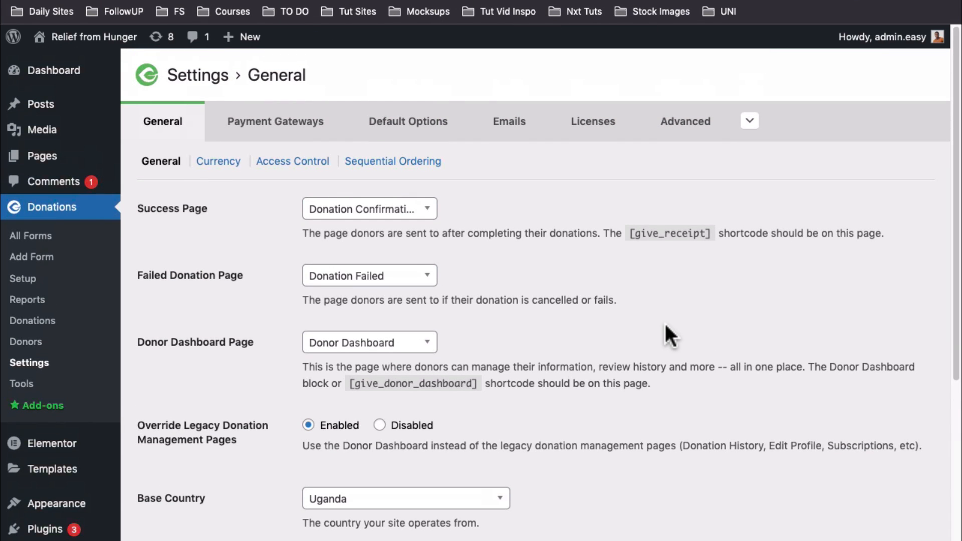
scroll(665, 325, "down", 5)
scroll(665, 325, "up", 5)
left_click(415, 217)
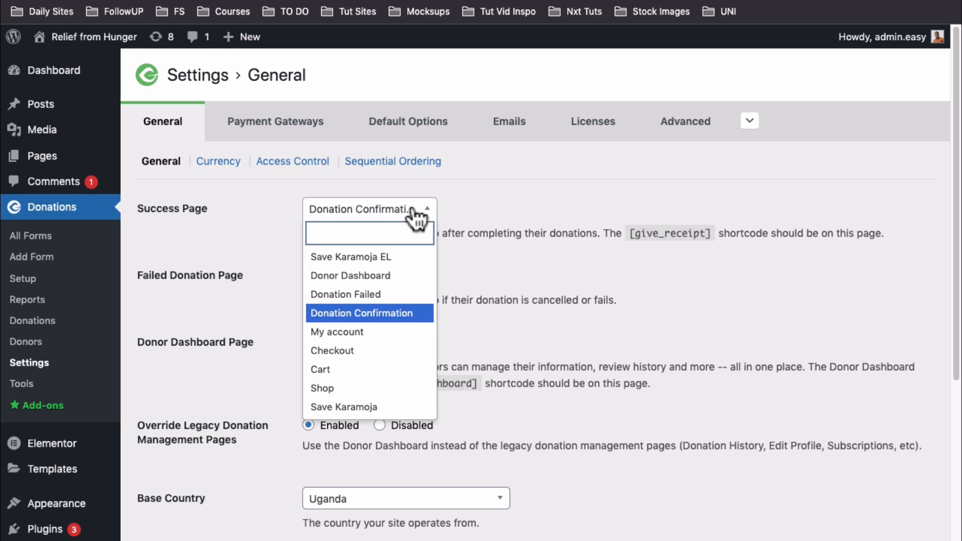
left_click(416, 216)
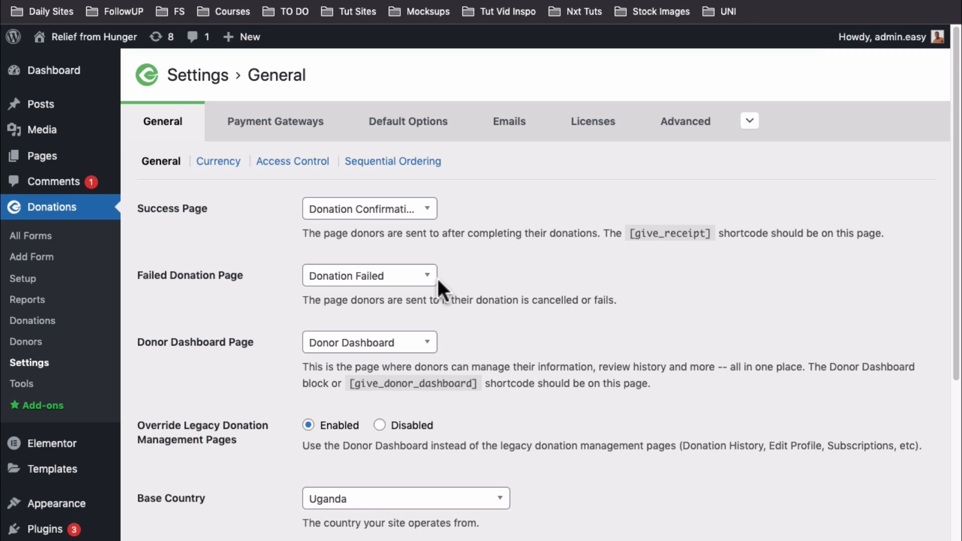
scroll(254, 279, "down", 2)
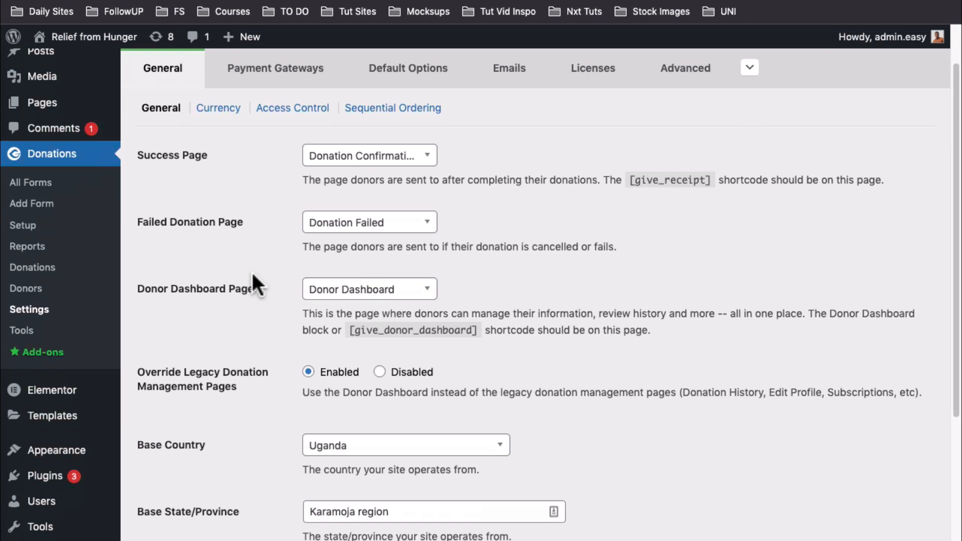
left_click(429, 296)
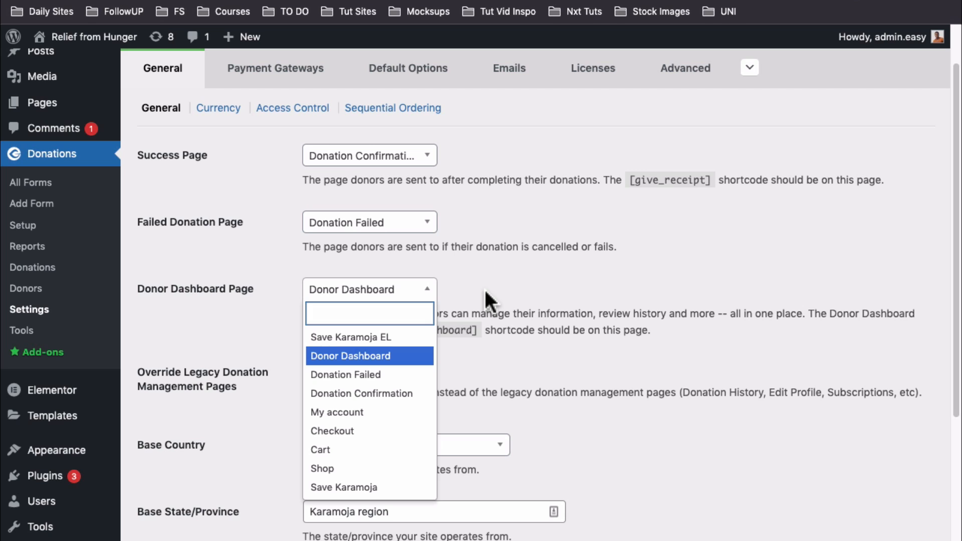
left_click(483, 287)
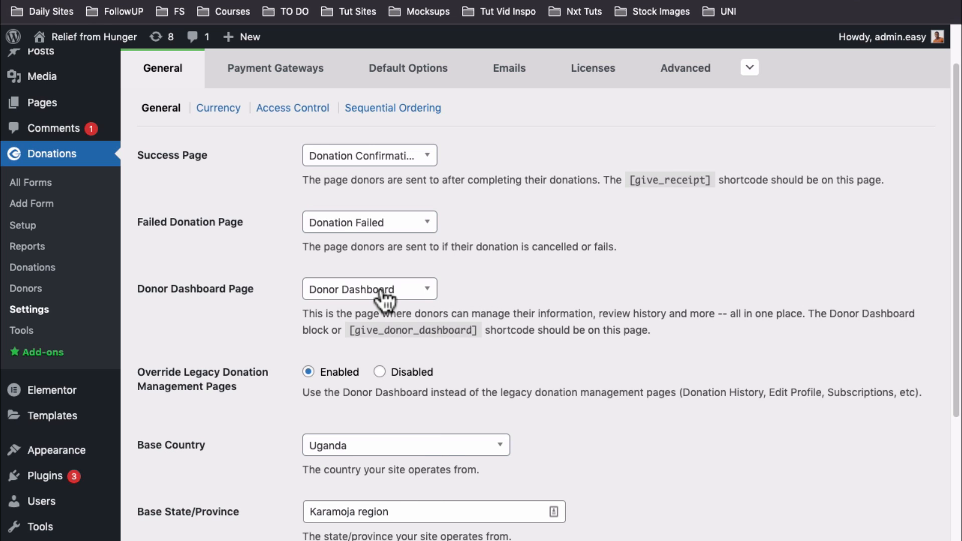
left_click(427, 292)
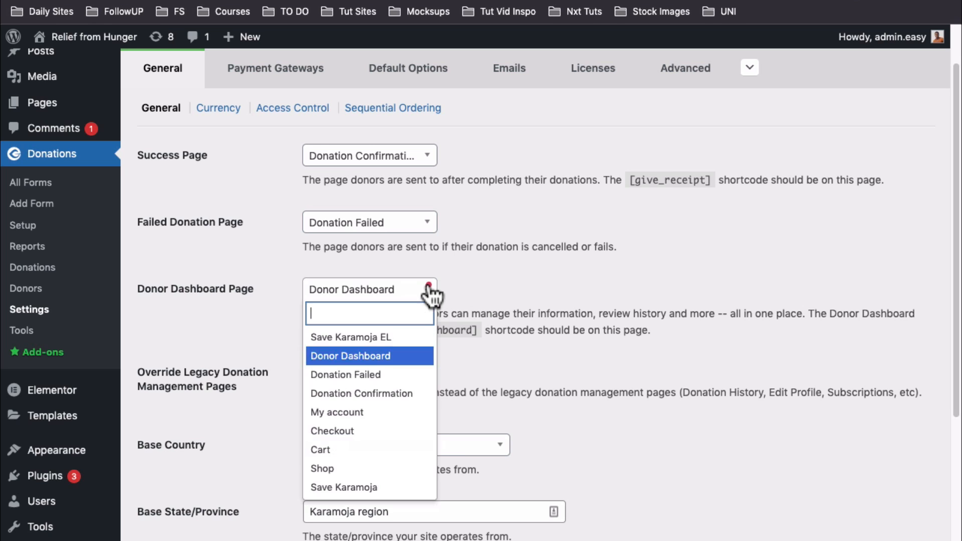
left_click(420, 358)
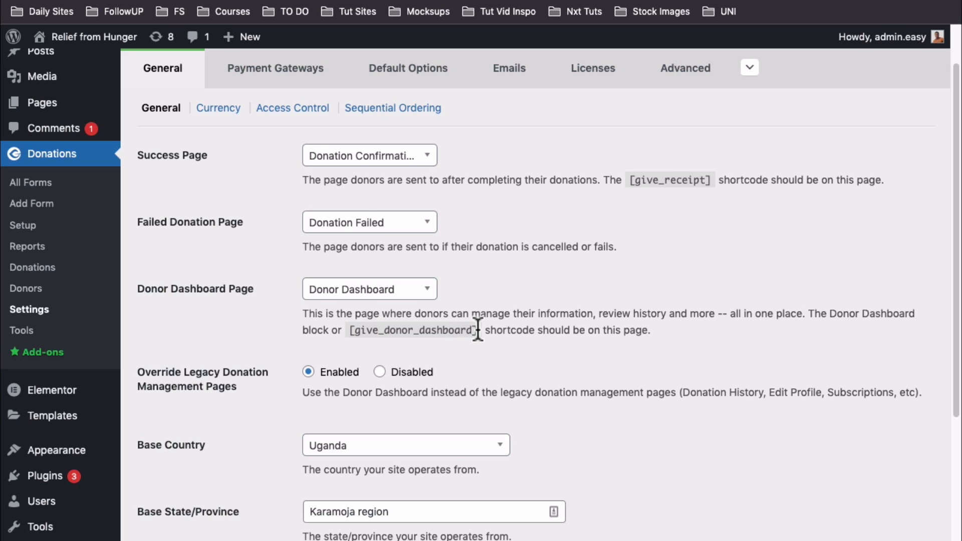
left_click_drag(476, 331, 355, 331)
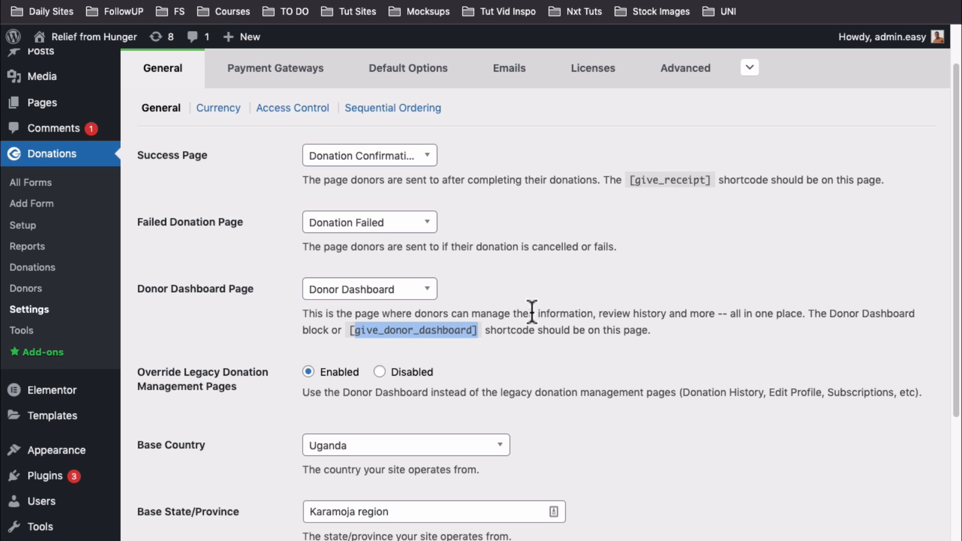
scroll(549, 331, "up", 2)
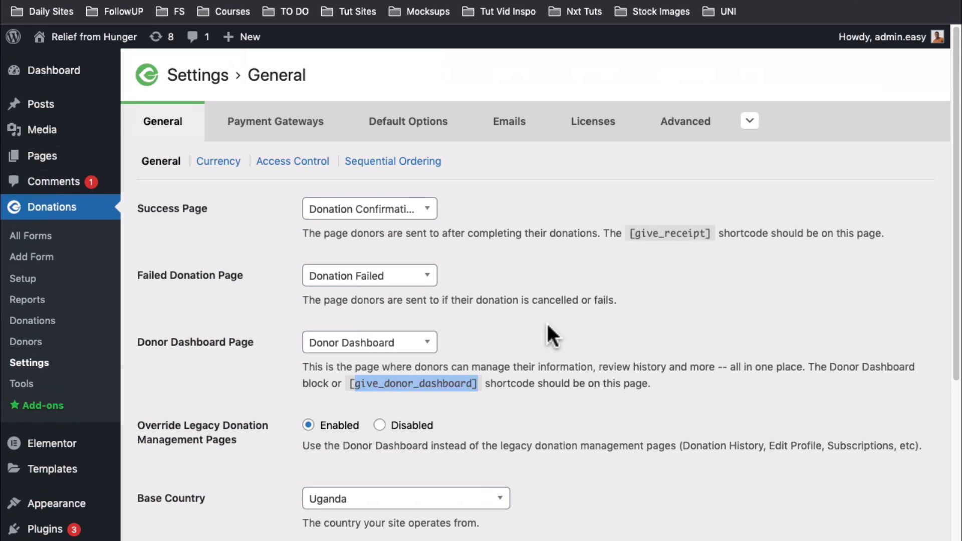
scroll(540, 338, "down", 2)
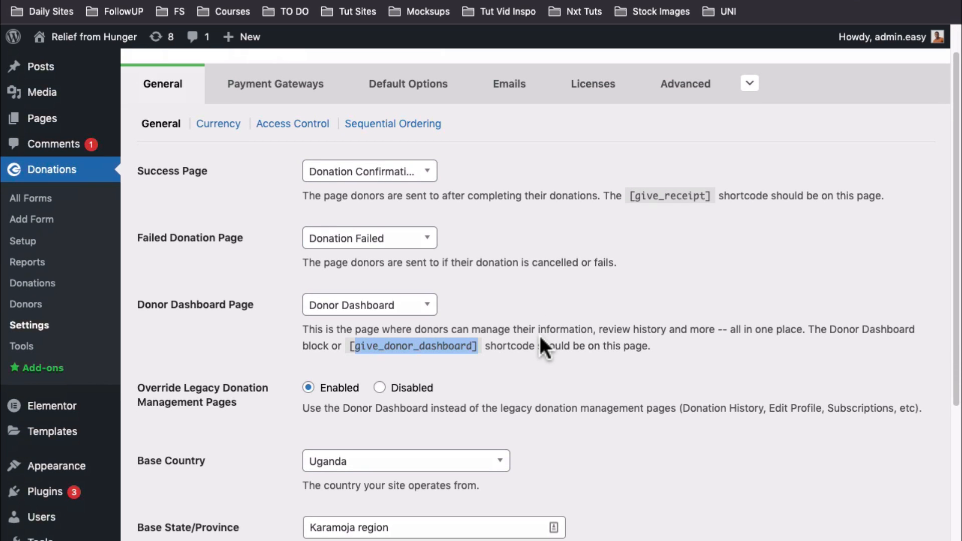
scroll(539, 338, "down", 1)
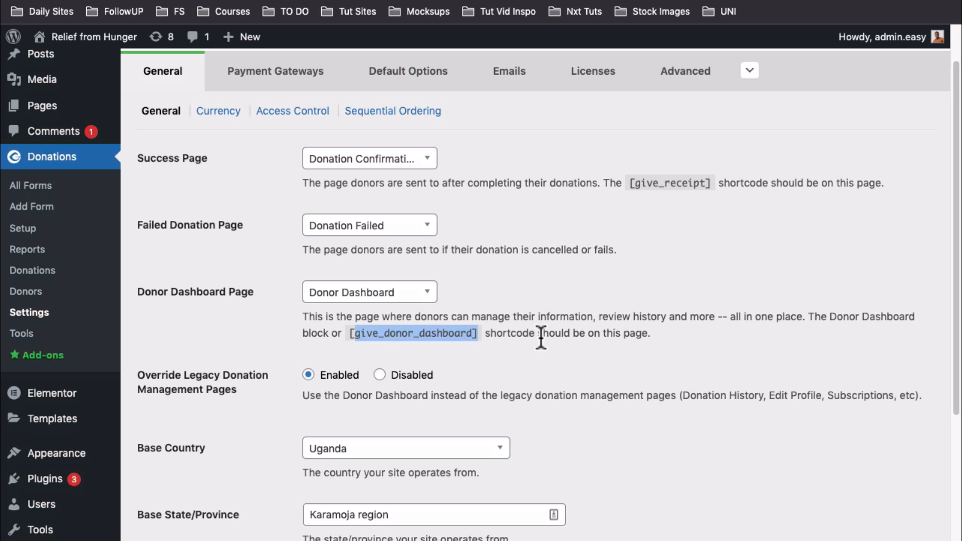
scroll(561, 361, "up", 1)
scroll(561, 361, "down", 2)
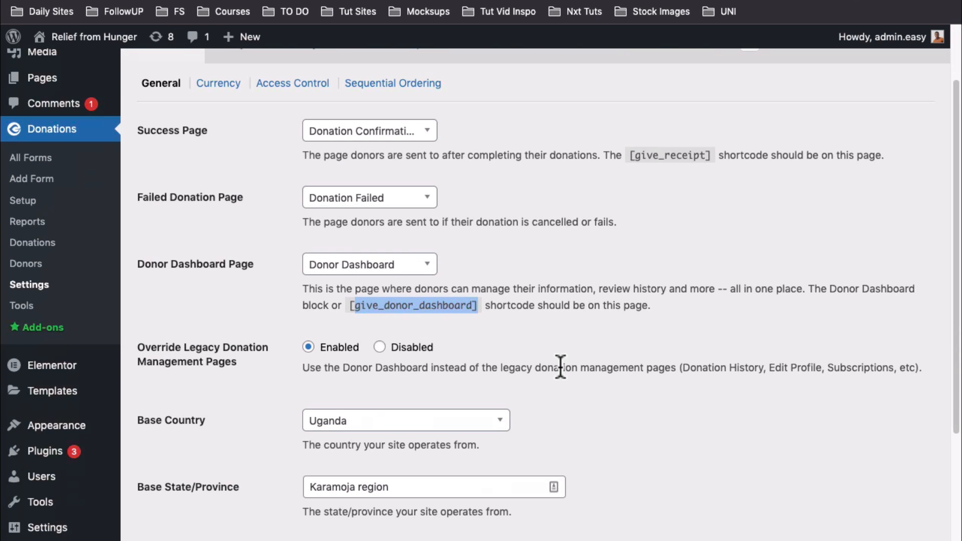
Check the Base Country list and keep Uganda selected
scroll(558, 363, "down", 3)
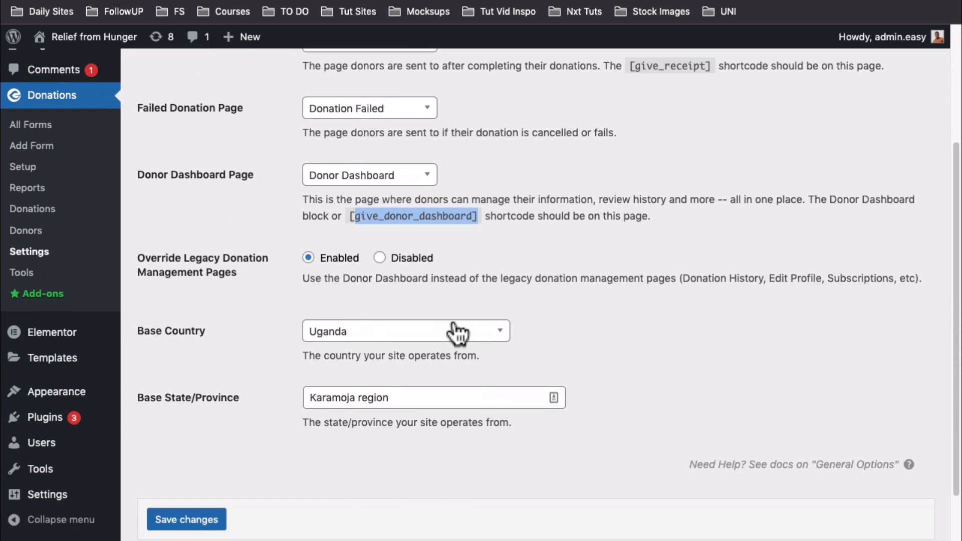
left_click(502, 333)
scroll(434, 473, "down", 3)
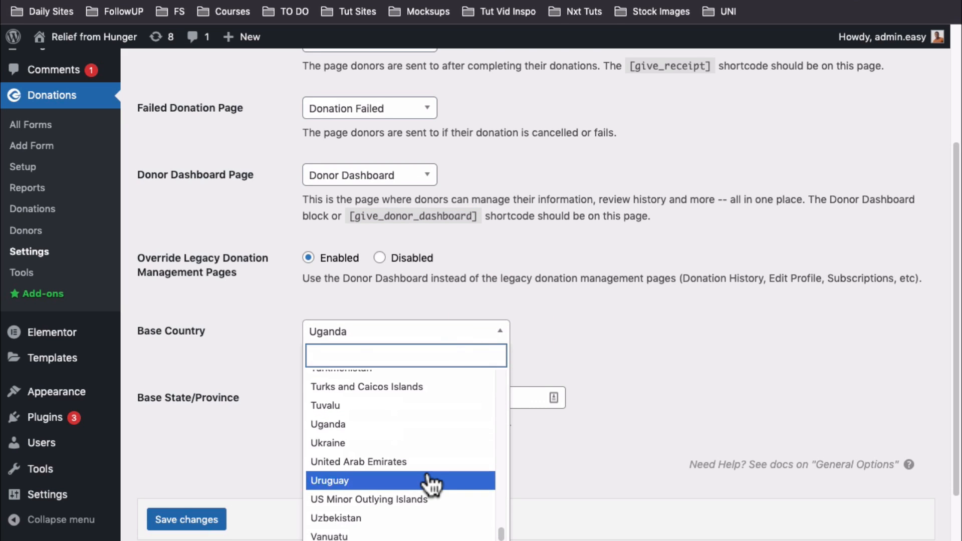
left_click(746, 342)
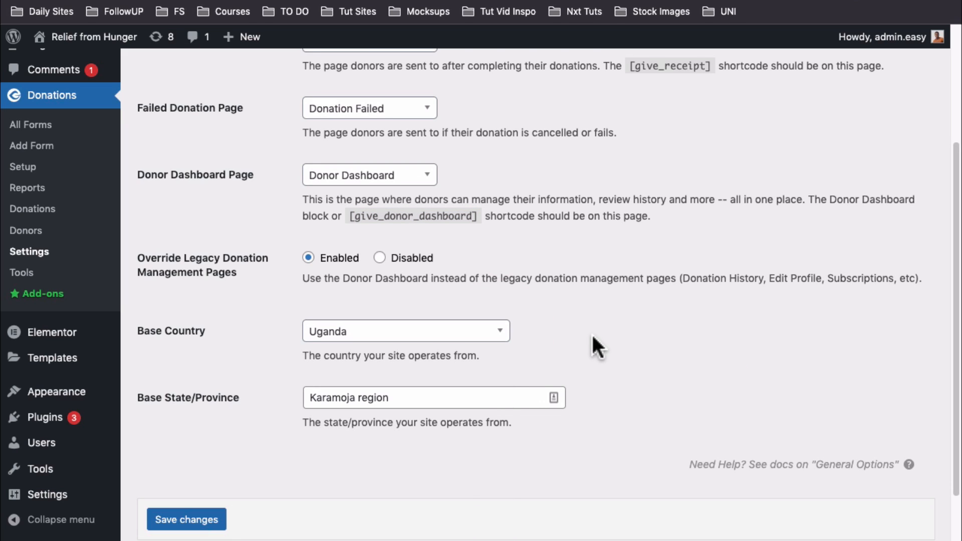
Leave Karamoja region as Base State/Province and switch to the Currency sub-tab
left_click(464, 399)
left_click(626, 402)
left_click_drag(456, 399, 290, 394)
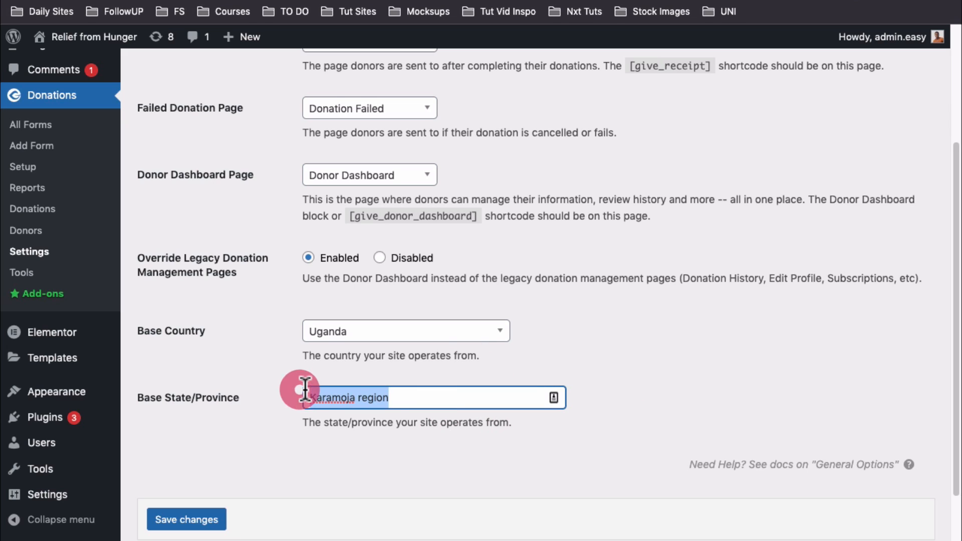
left_click(421, 399)
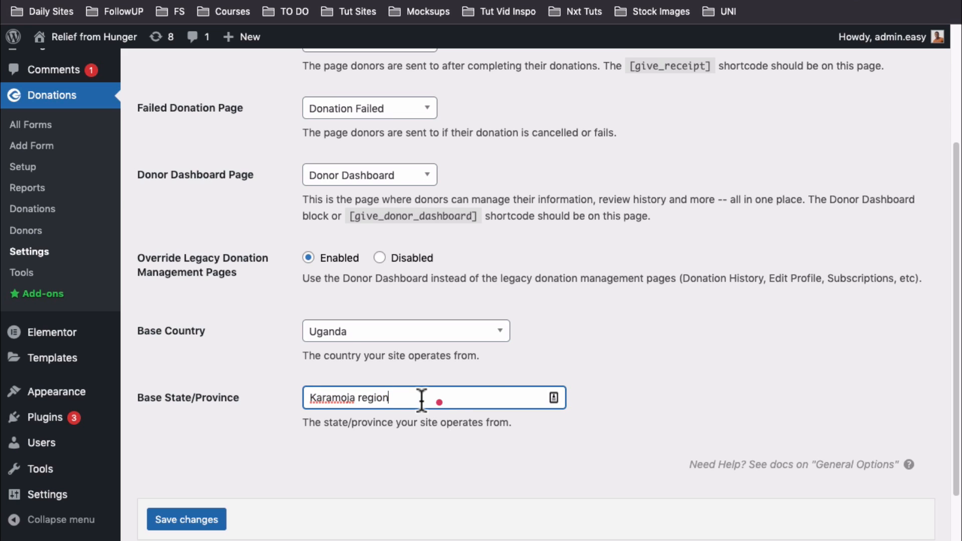
scroll(221, 165, "up", 4)
left_click(218, 163)
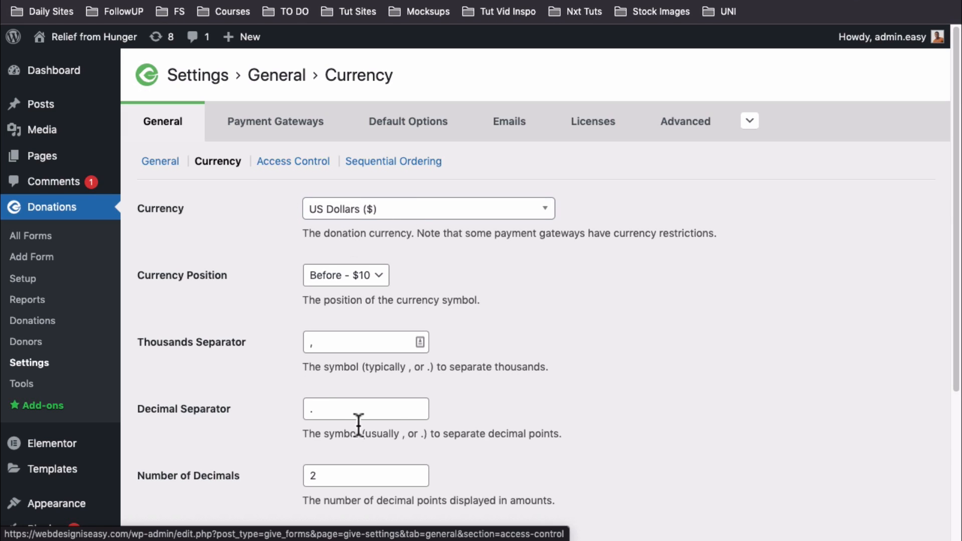
Keep Access Control session lifetime at 1 Week, then switch to the Sequential Ordering sub-tab
scroll(507, 484, "down", 3)
scroll(511, 436, "up", 3)
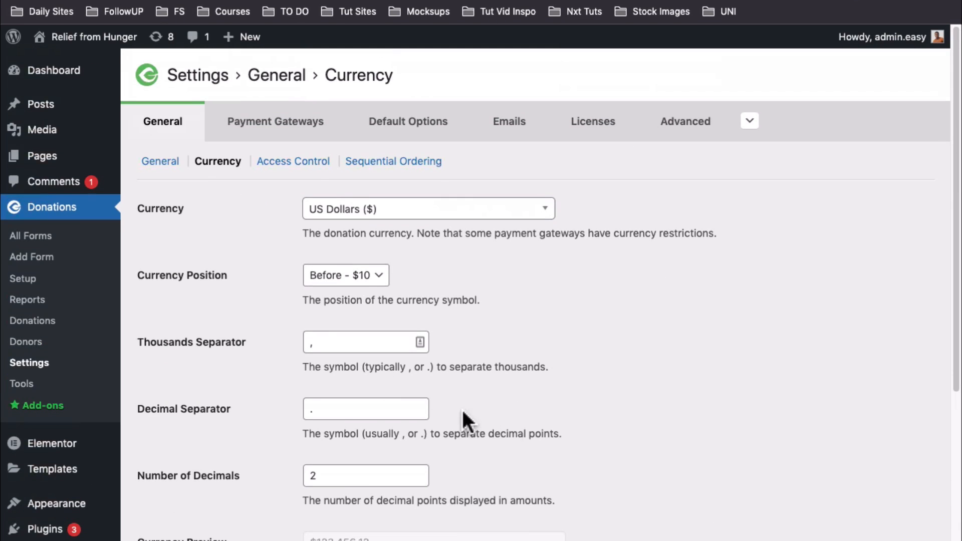
left_click(305, 162)
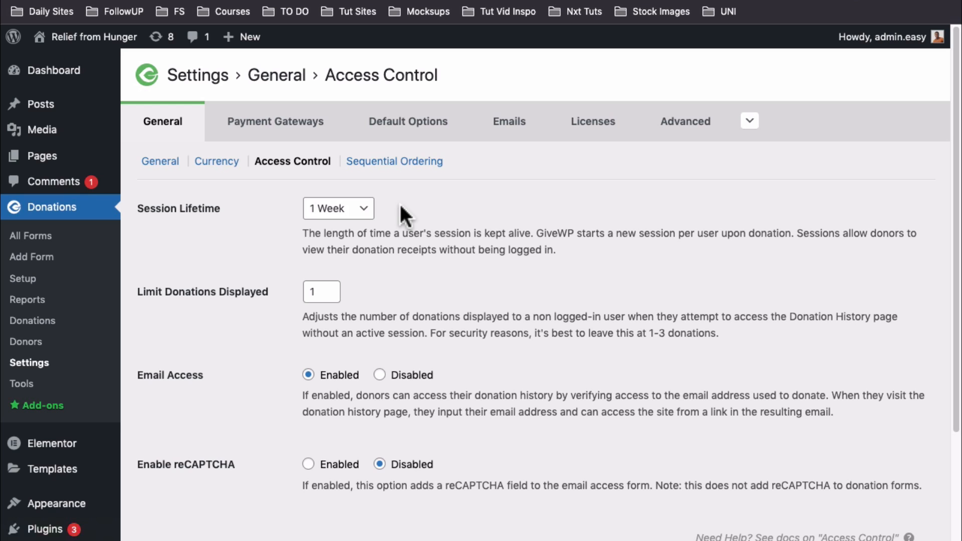
left_click(362, 210)
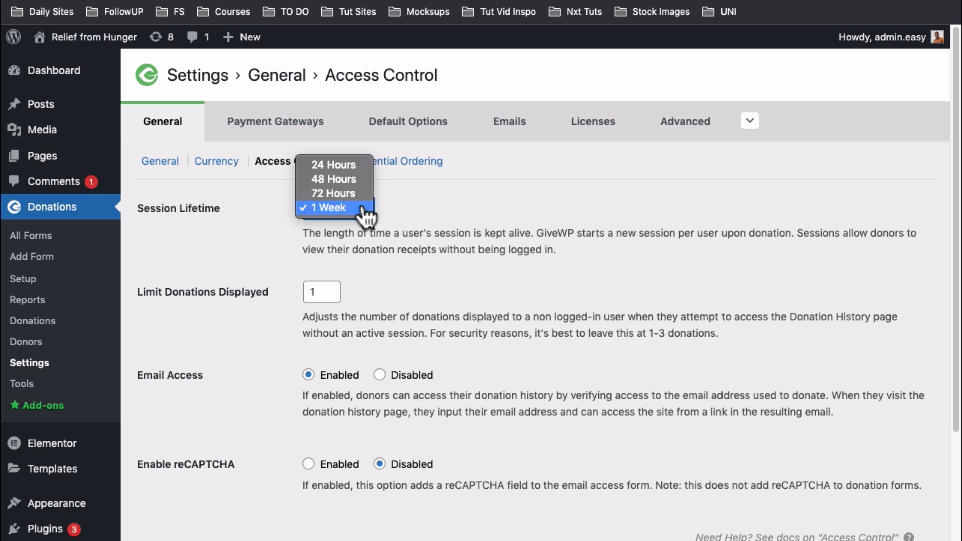
left_click(361, 209)
left_click(360, 213)
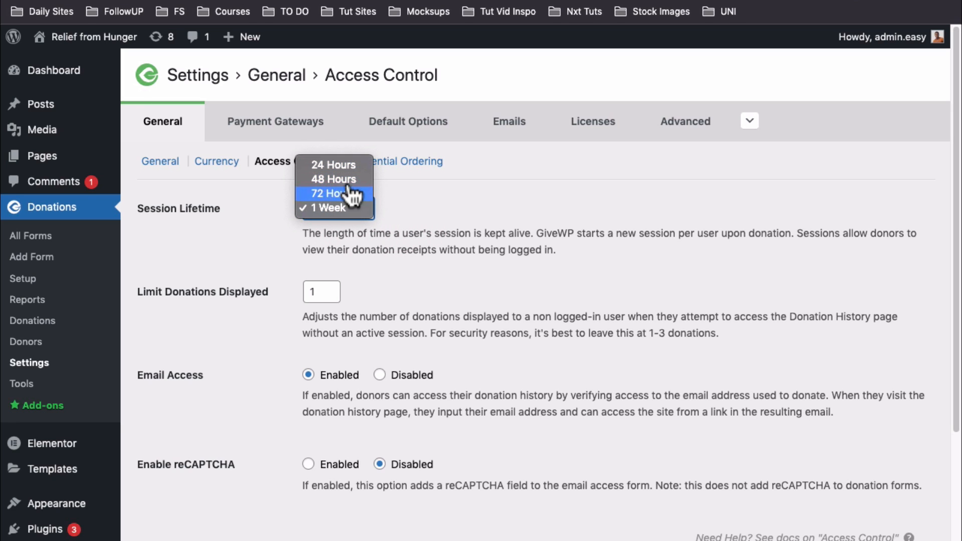
left_click(489, 247)
left_click(415, 161)
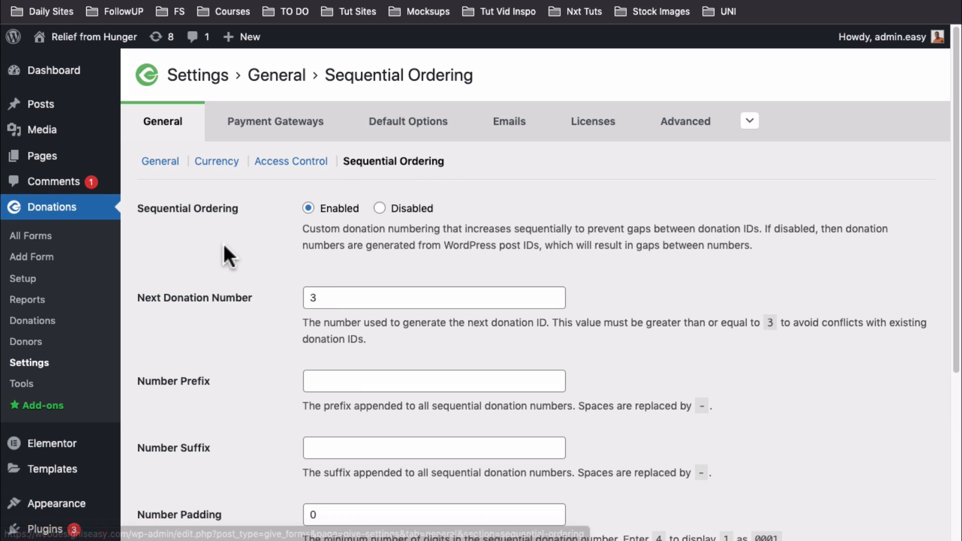
Check the Next Donation Number (3), then switch to the Payment Gateways tab
left_click(337, 299)
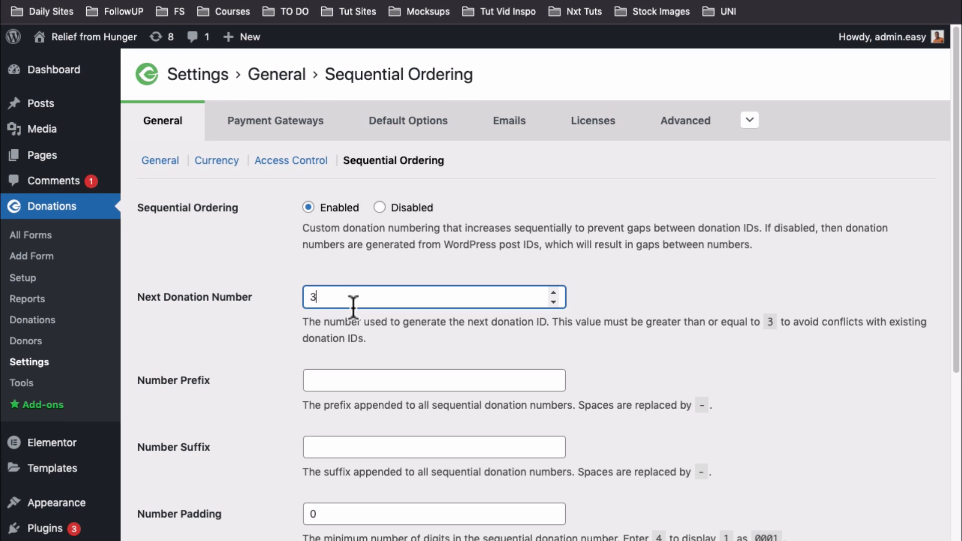
left_click(285, 128)
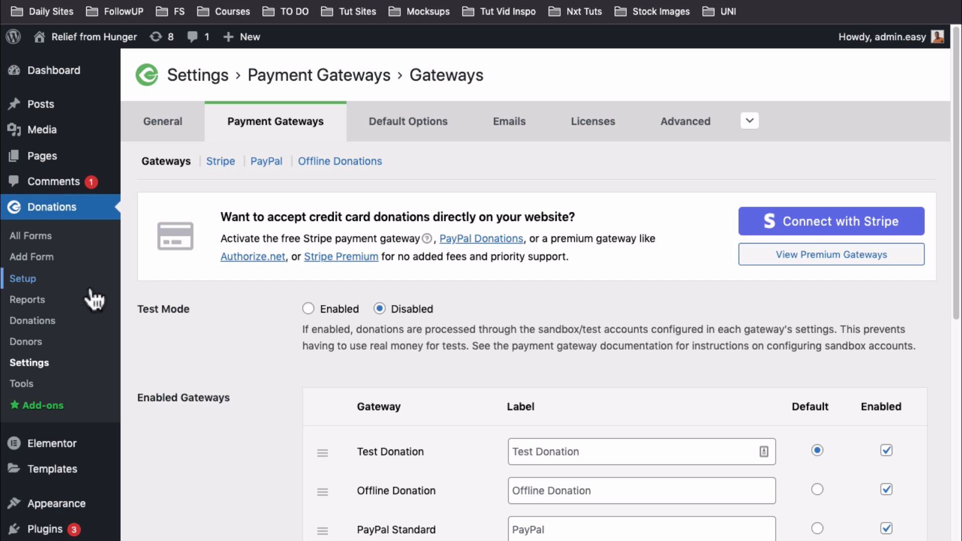
Open the Donations list showing the $50.00 offline and $10.00 test donations
left_click(42, 325)
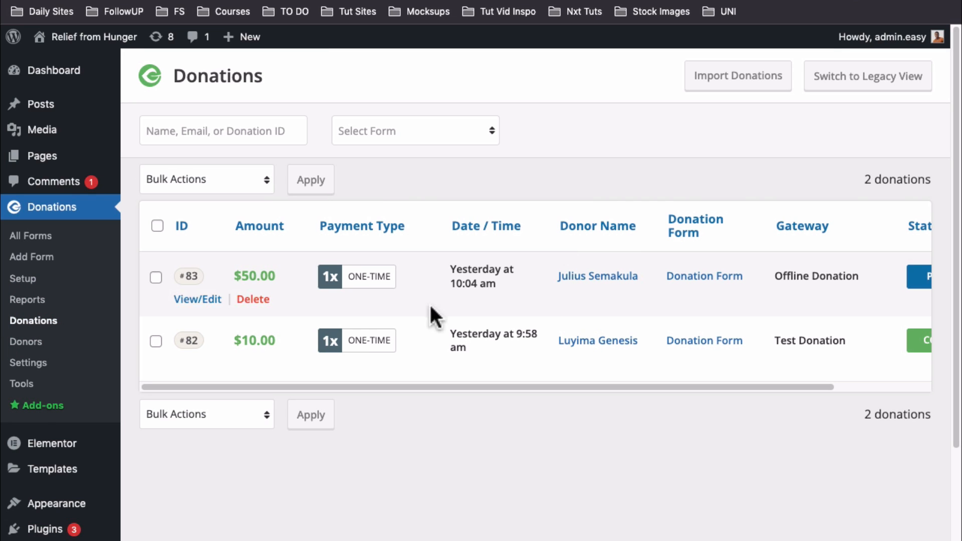
Set the $50.00 offline donation's status to Complete, save it, and go back to Payment Gateways settings
left_click_drag(726, 386, 679, 380)
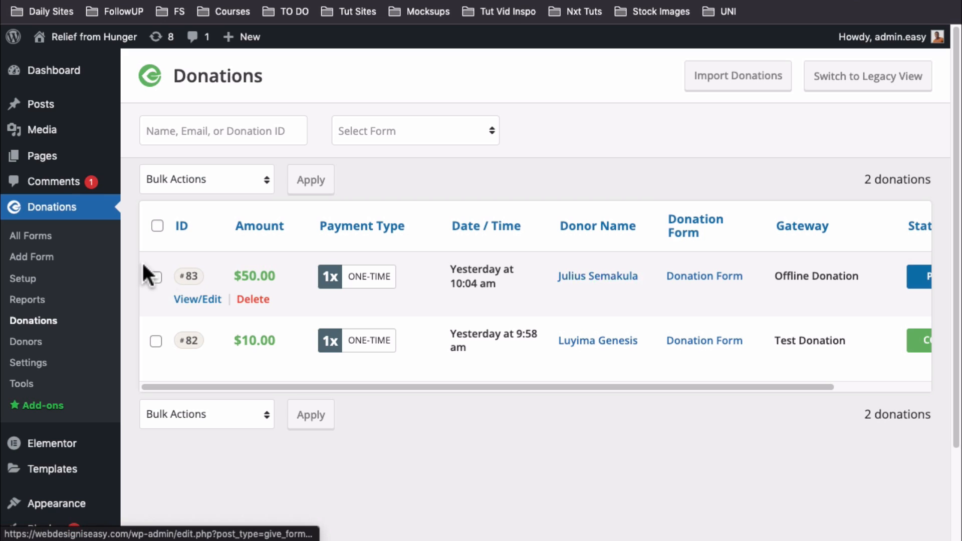
left_click(181, 300)
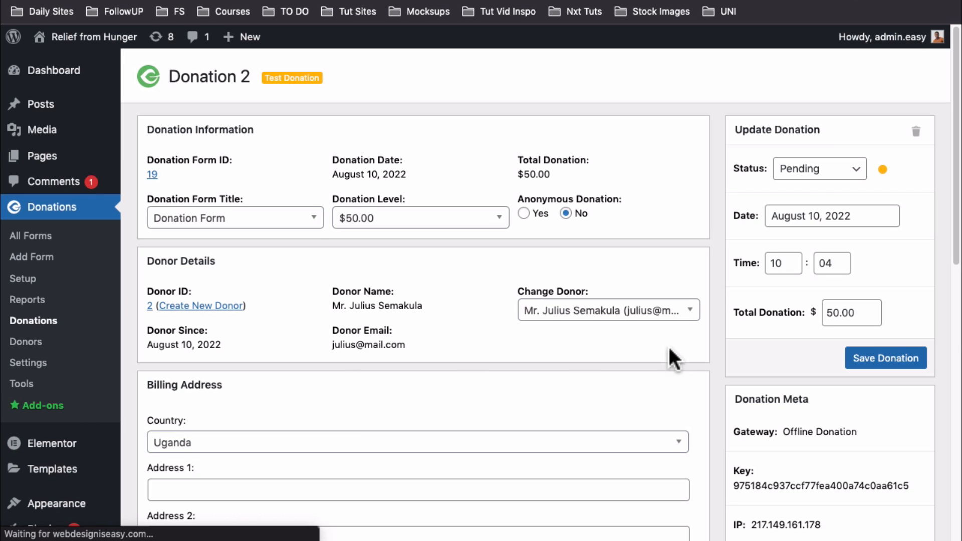
left_click(821, 169)
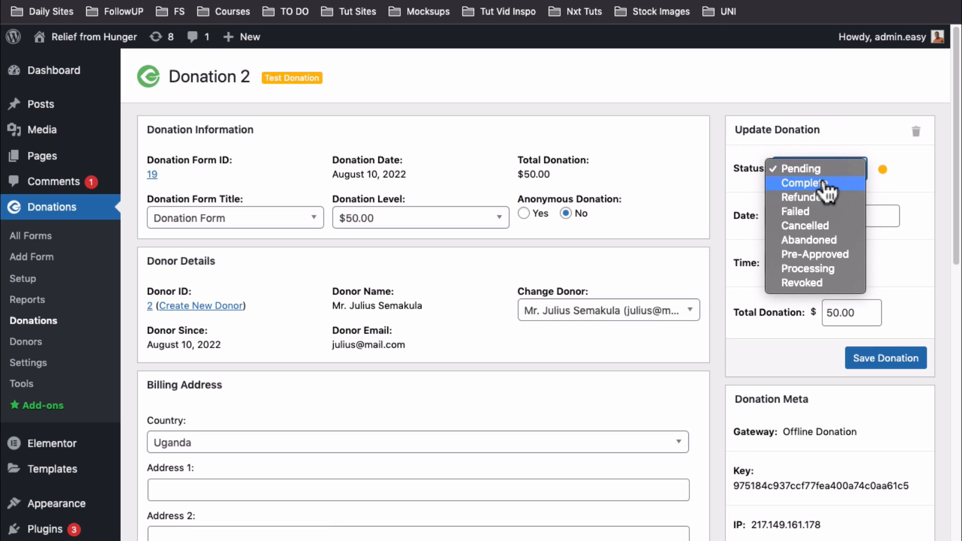
left_click(822, 184)
left_click(860, 366)
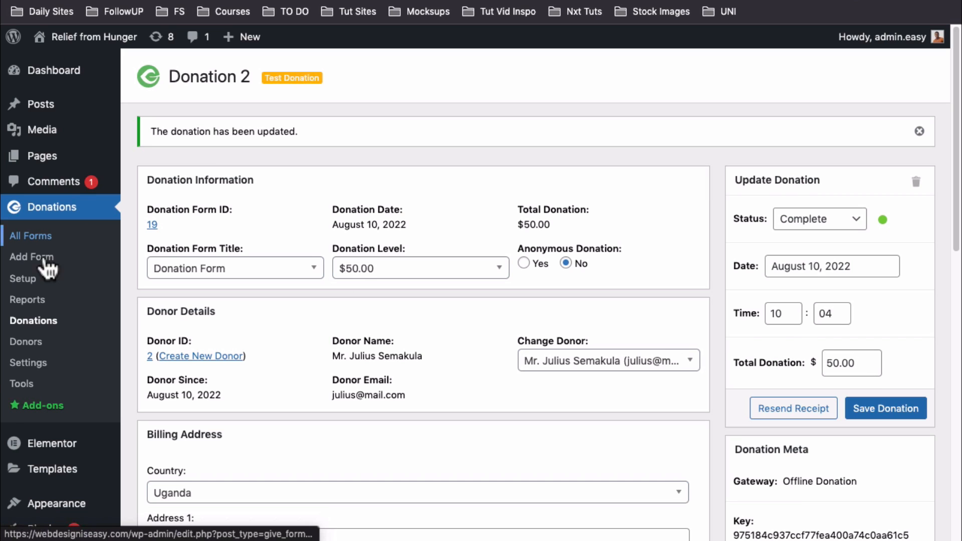
left_click(50, 365)
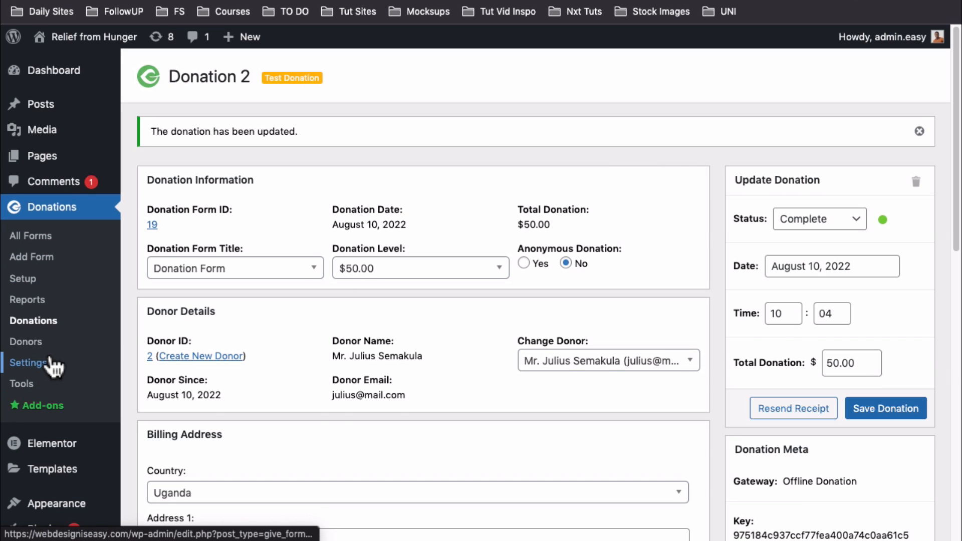
left_click(272, 115)
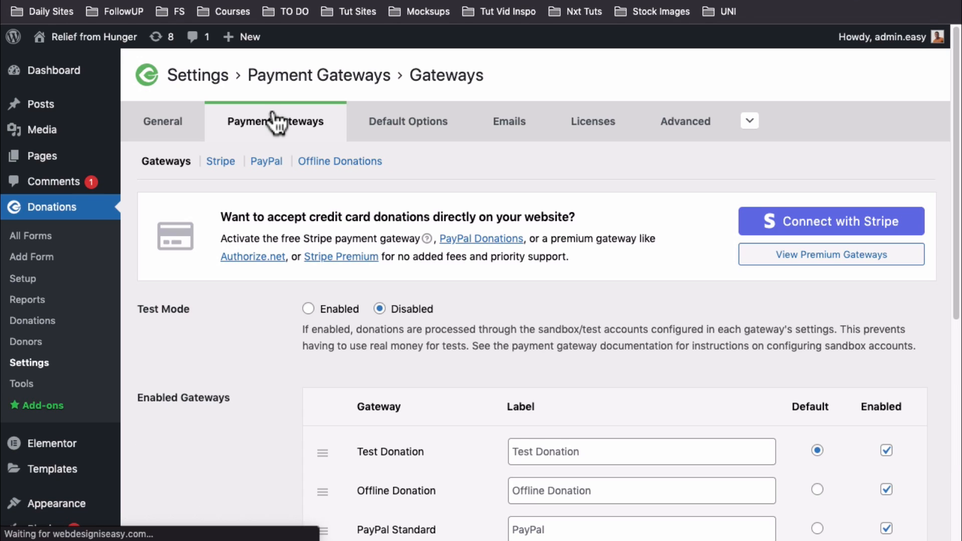
Scroll through the Stripe and PayPal gateway settings pages
left_click(217, 162)
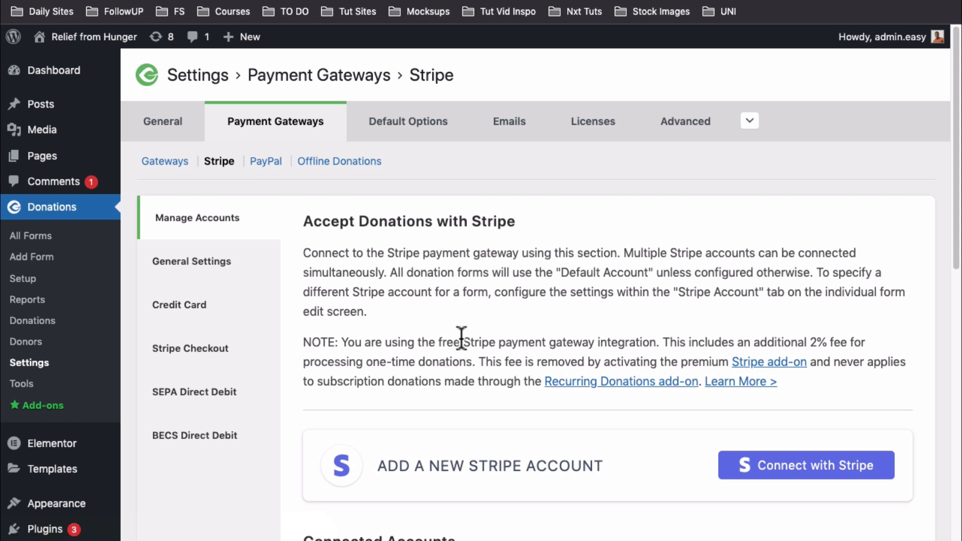
scroll(460, 336, "down", 3)
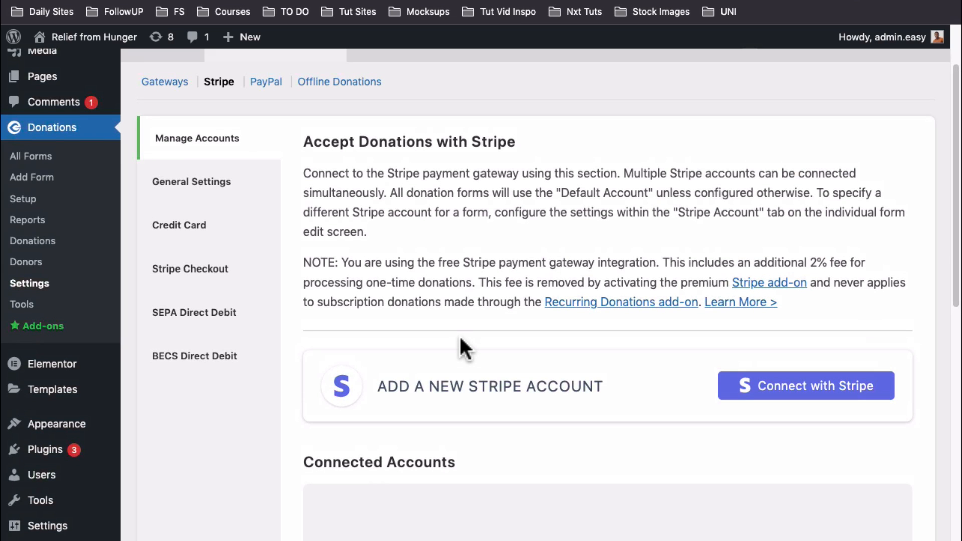
left_click(268, 83)
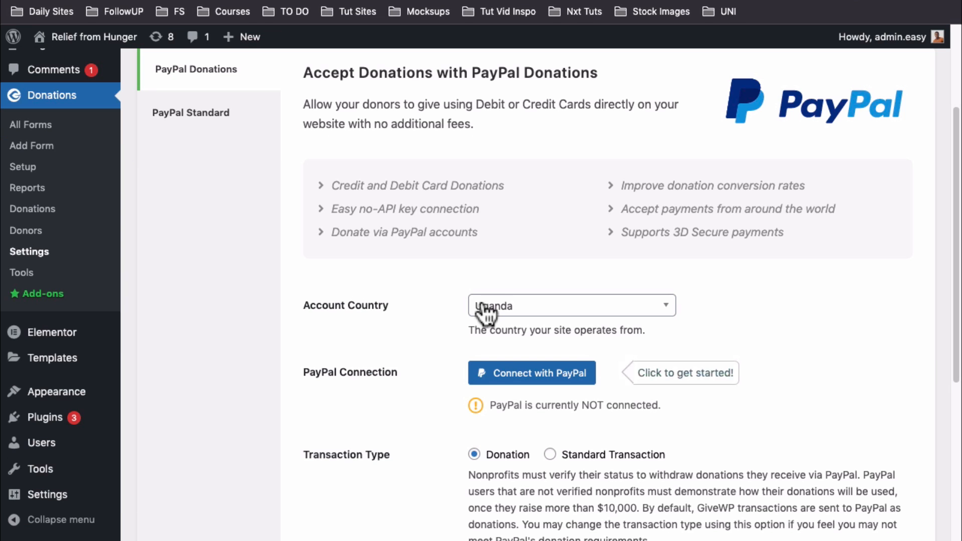
scroll(521, 350, "down", 4)
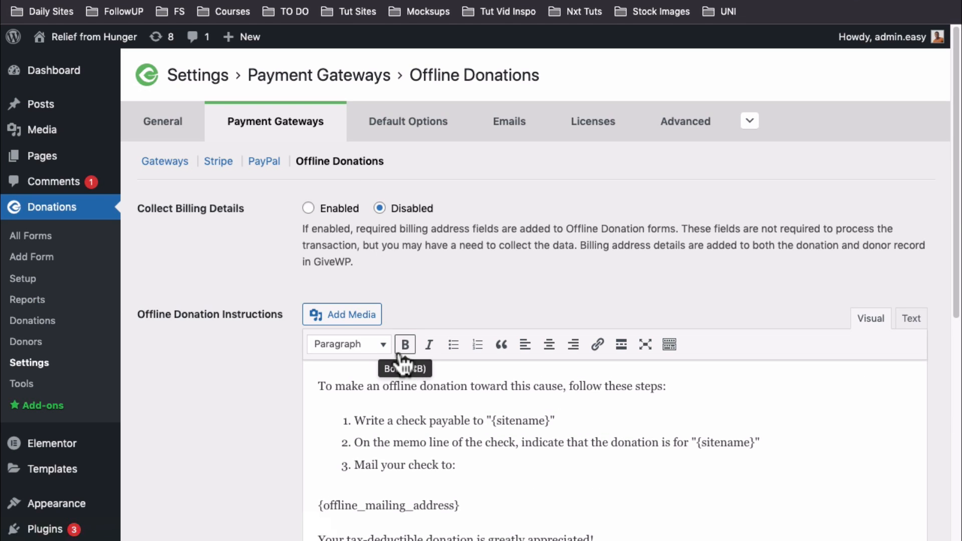
scroll(403, 347, "down", 3)
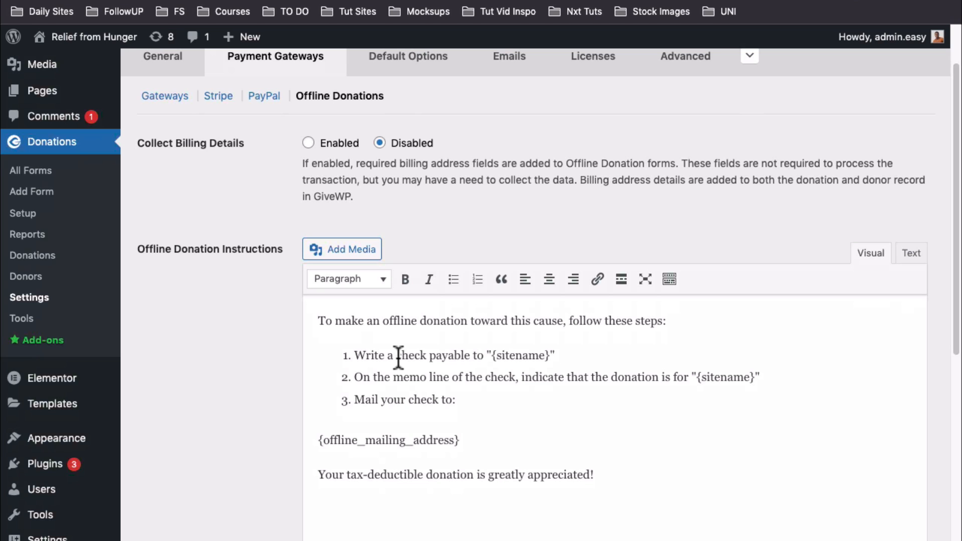
scroll(398, 356, "up", 2)
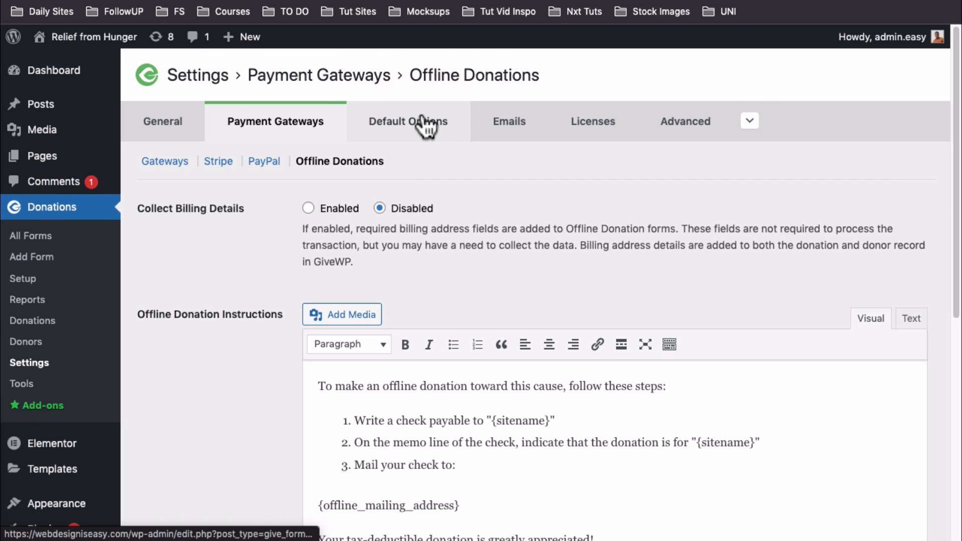
In the default form field options, remove and then restore the Mr., Mrs. and Ms. title prefixes
left_click(424, 120)
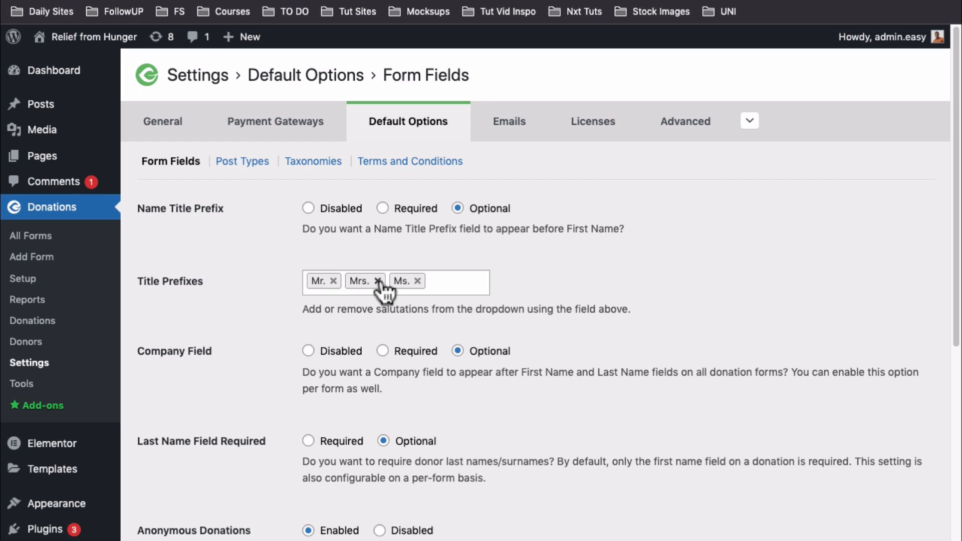
left_click(445, 281)
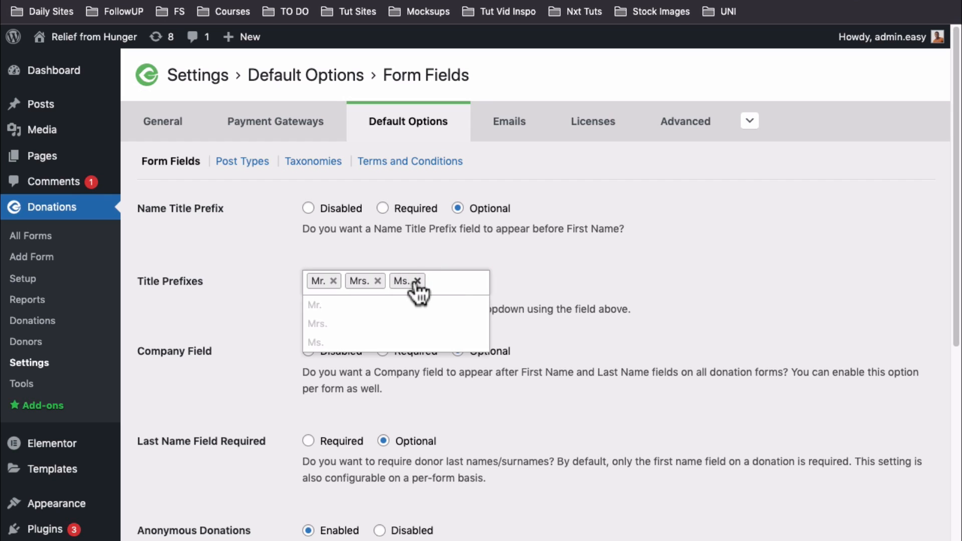
left_click(417, 280)
left_click(377, 281)
left_click(333, 280)
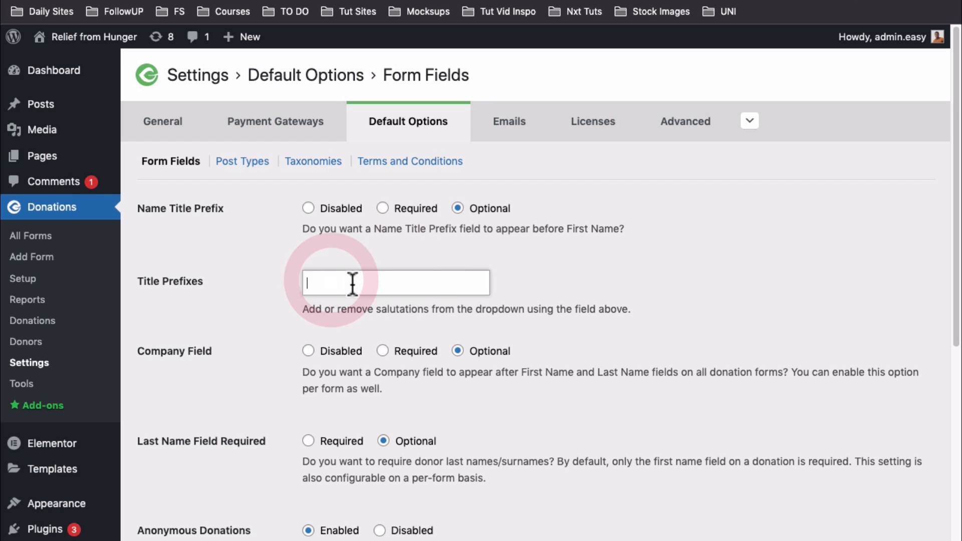
left_click(341, 281)
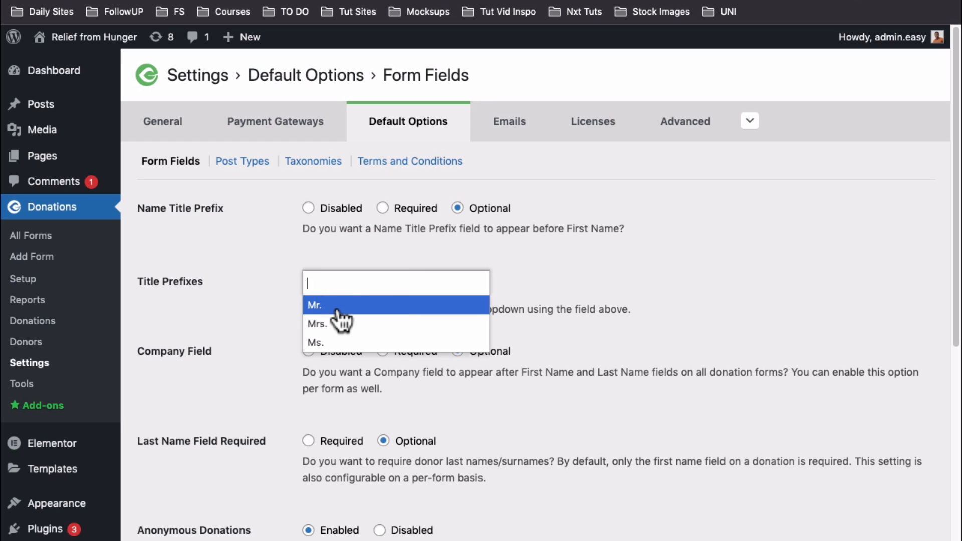
left_click(337, 305)
left_click(365, 287)
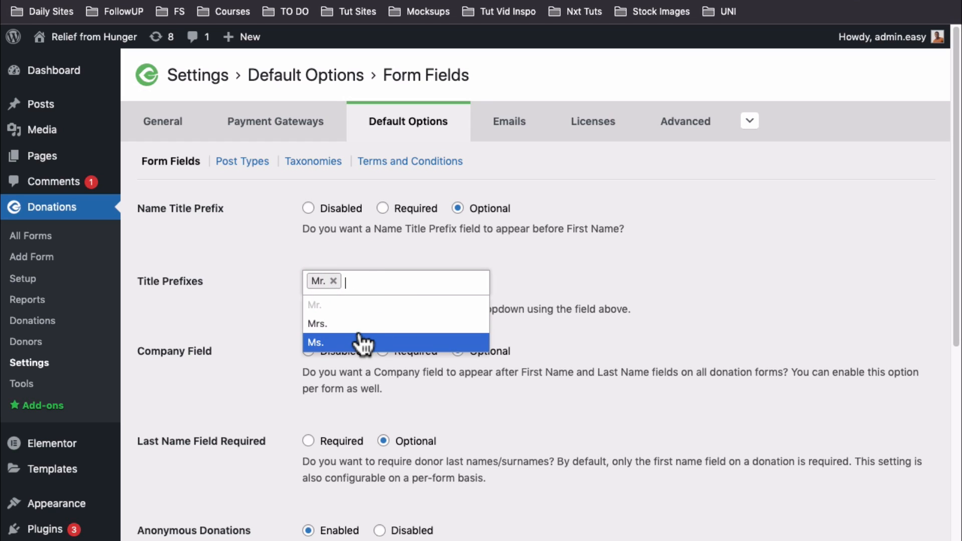
left_click(361, 325)
left_click(407, 281)
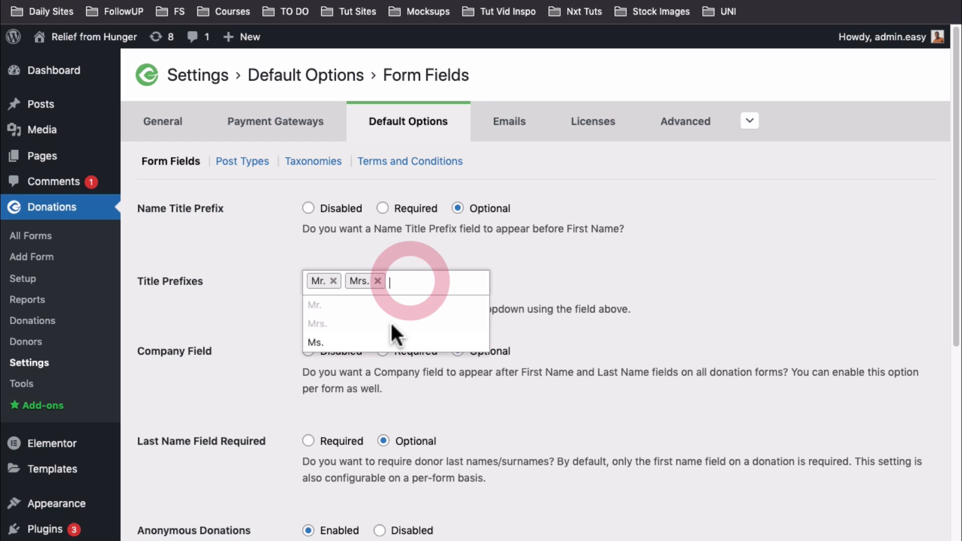
left_click(387, 340)
Look over the terms and conditions settings, then switch to the Emails settings
scroll(424, 323, "down", 2)
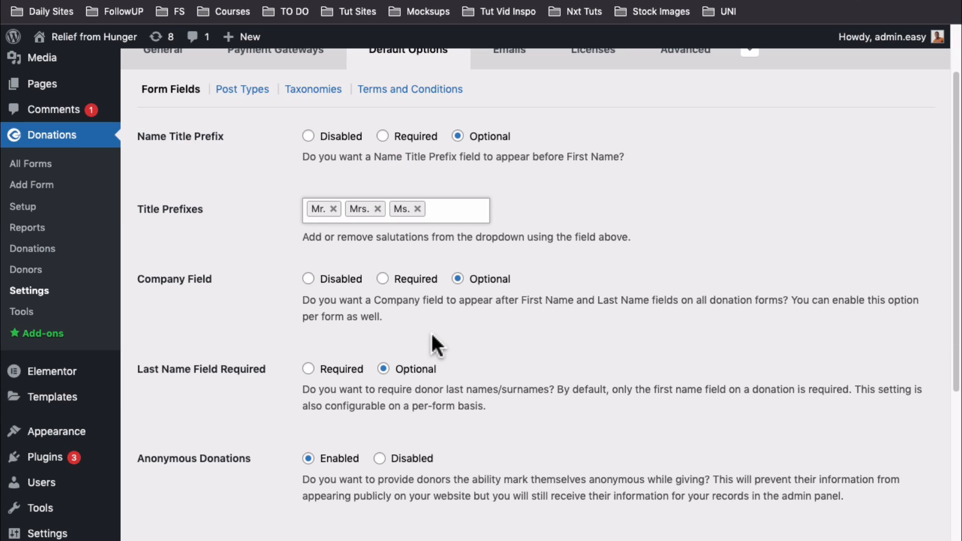
scroll(430, 331, "down", 3)
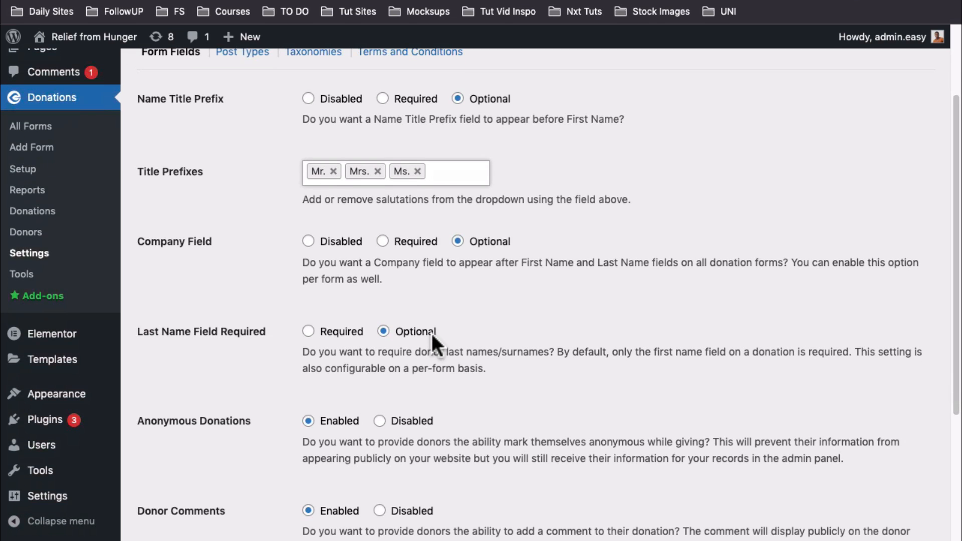
scroll(431, 332, "down", 3)
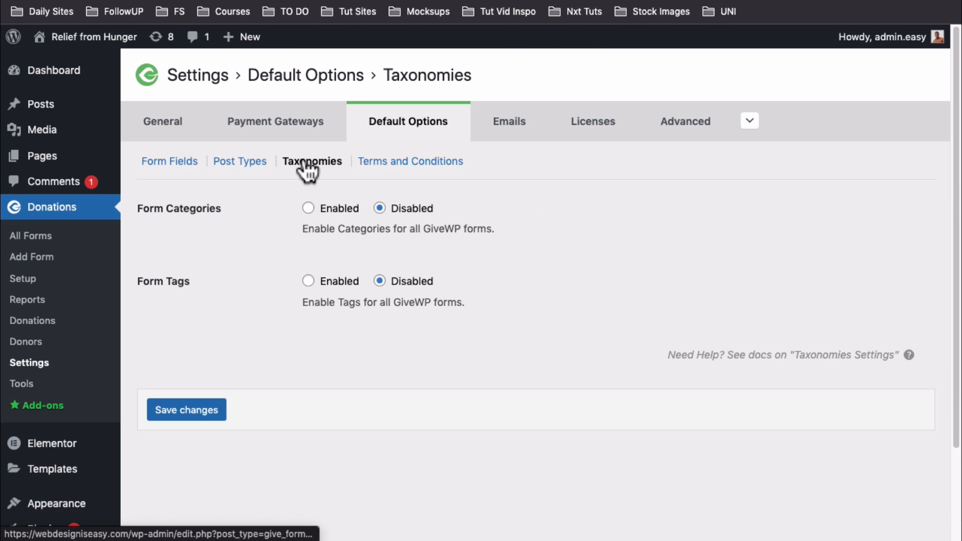
left_click(370, 166)
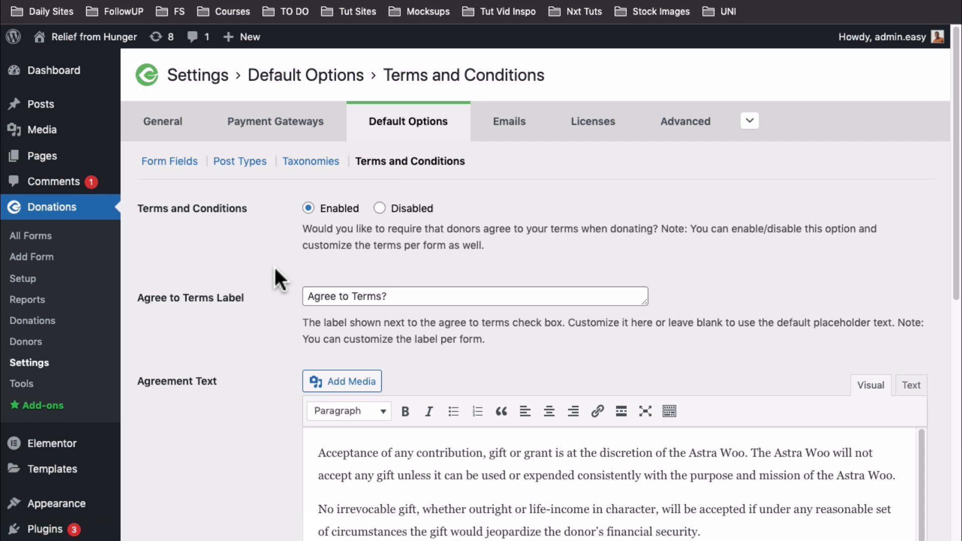
scroll(279, 273, "down", 5)
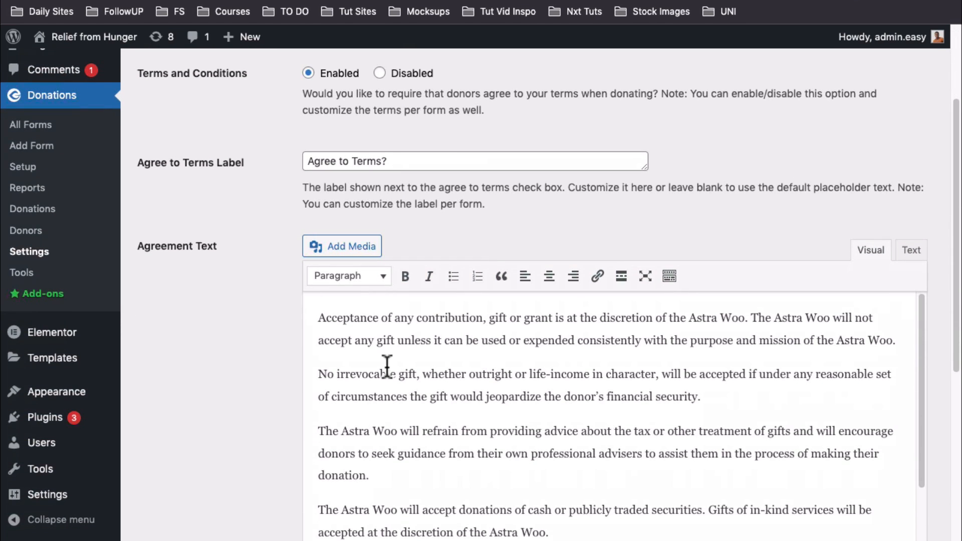
scroll(387, 367, "up", 5)
left_click(516, 123)
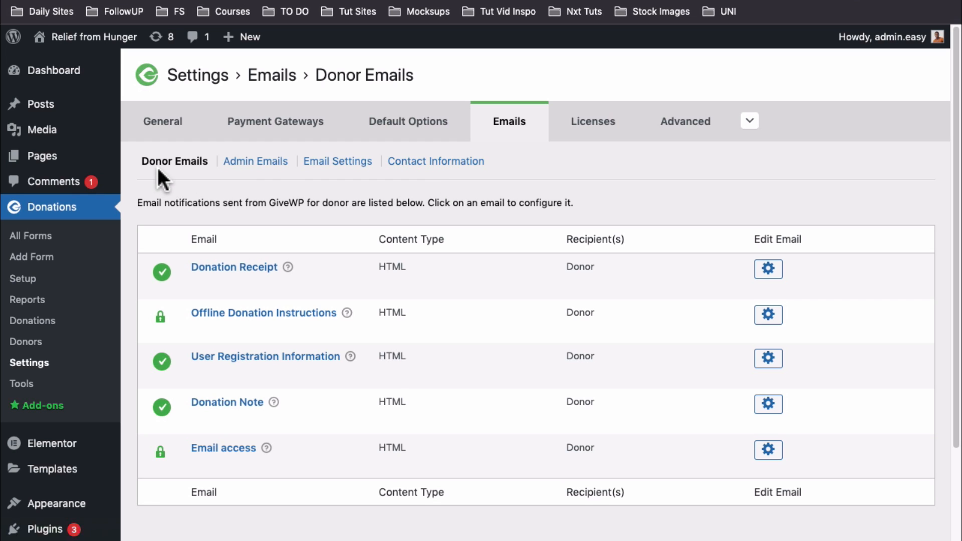
Review the Admin Emails notifications, then move on to the general Email Settings
mouse_move(228, 415)
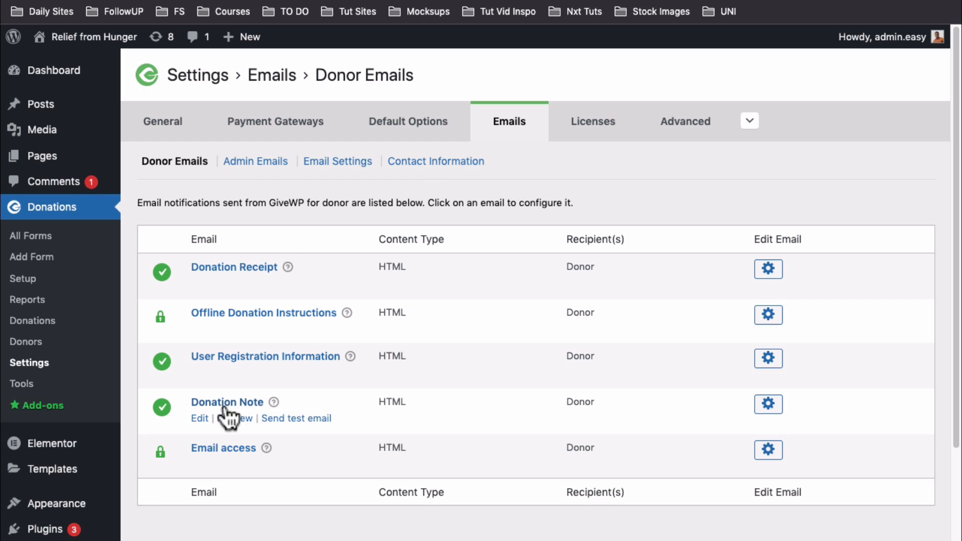
mouse_move(790, 265)
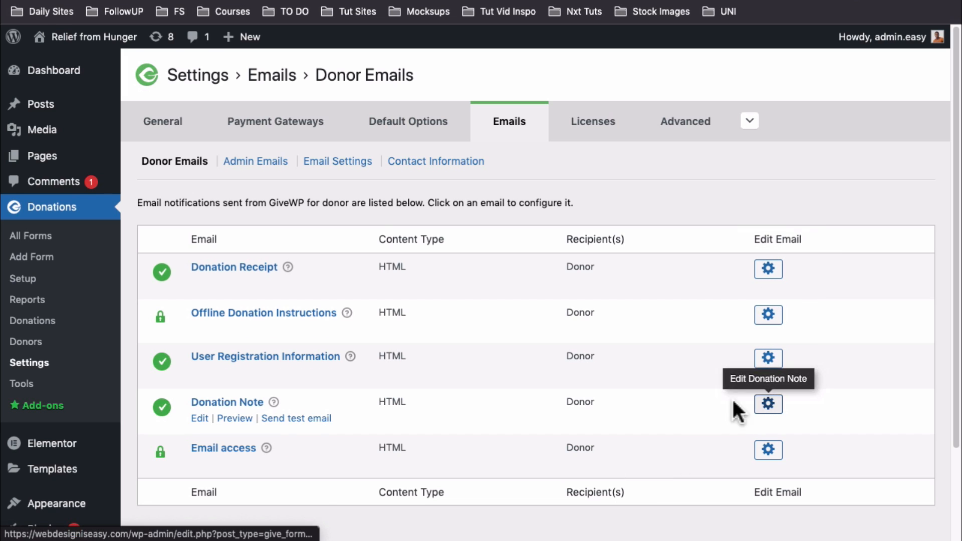
left_click(253, 161)
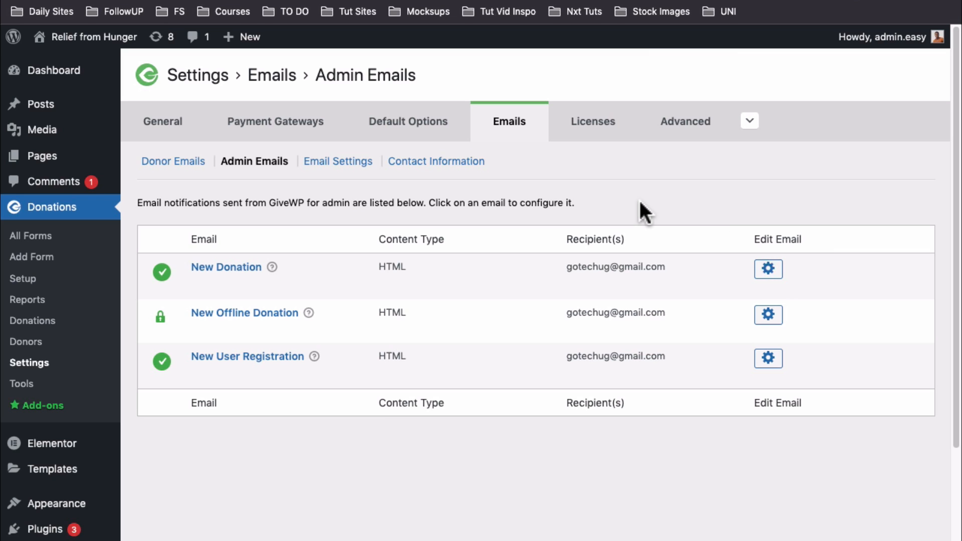
left_click(343, 163)
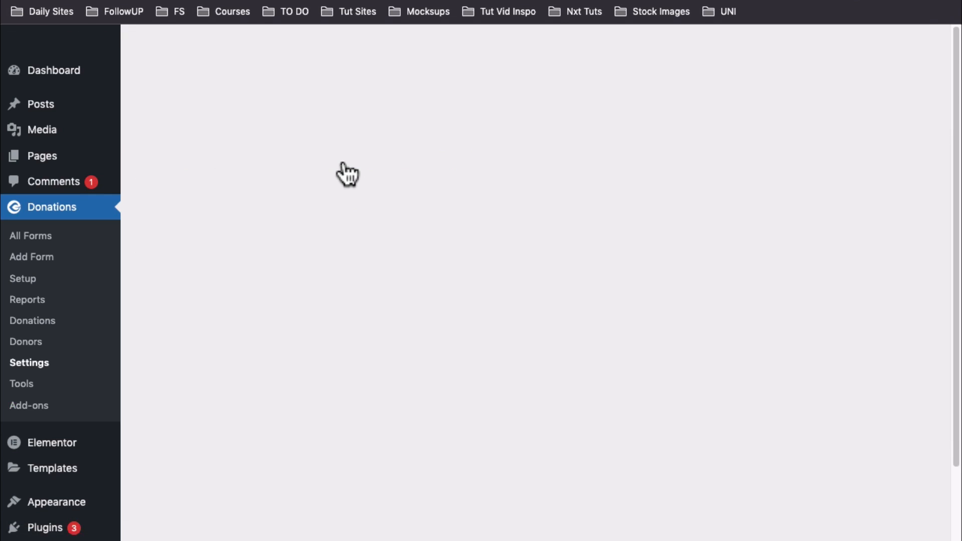
Check the Email Template choices, keeping the default, and the sender name and e-mail fields
left_click(365, 216)
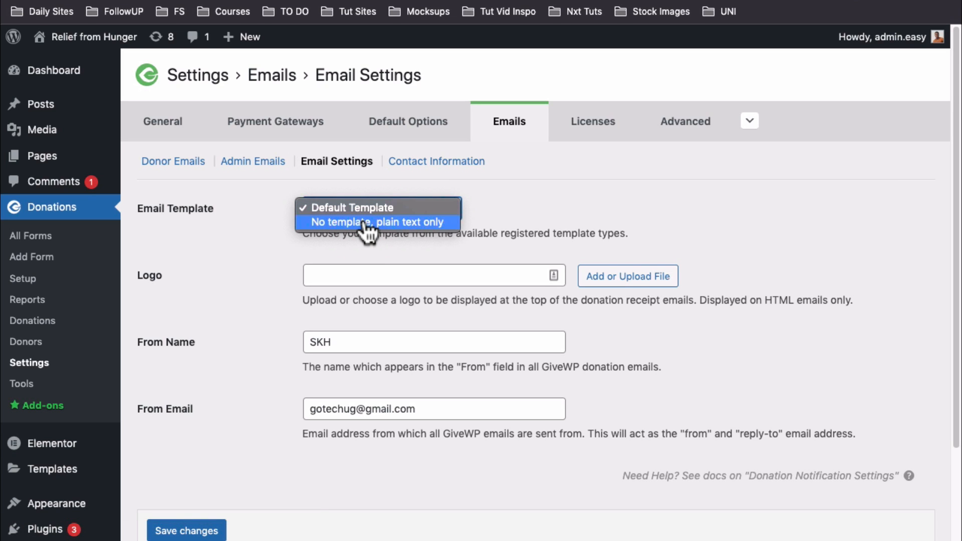
left_click(268, 275)
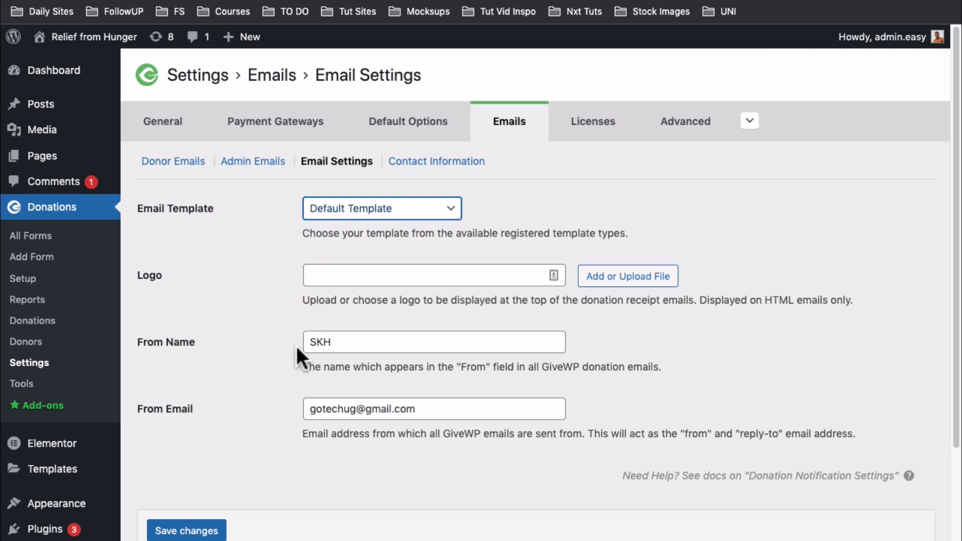
left_click_drag(337, 341, 295, 345)
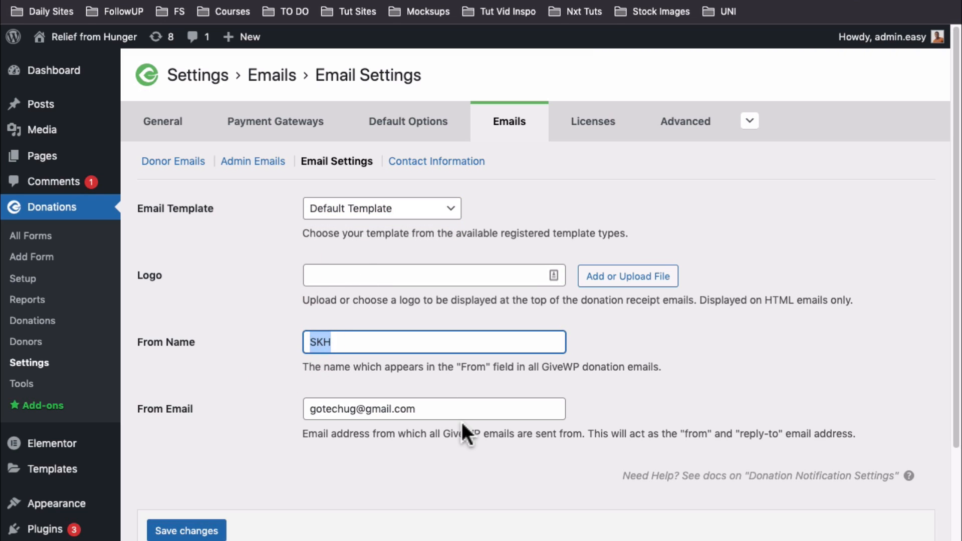
left_click_drag(455, 411, 453, 371)
Review the Contact Information admin e-mail address and the five-line offline mailing address
left_click(453, 163)
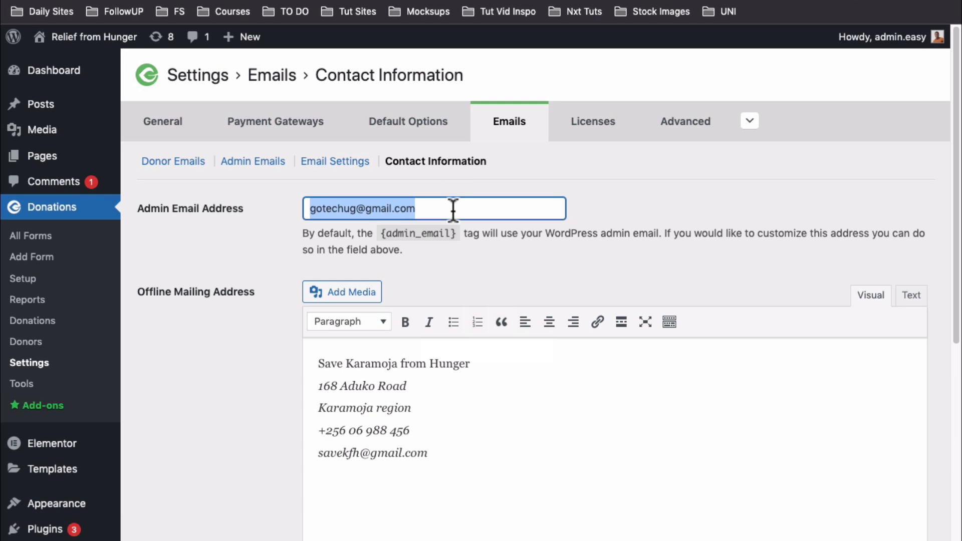
left_click(452, 208)
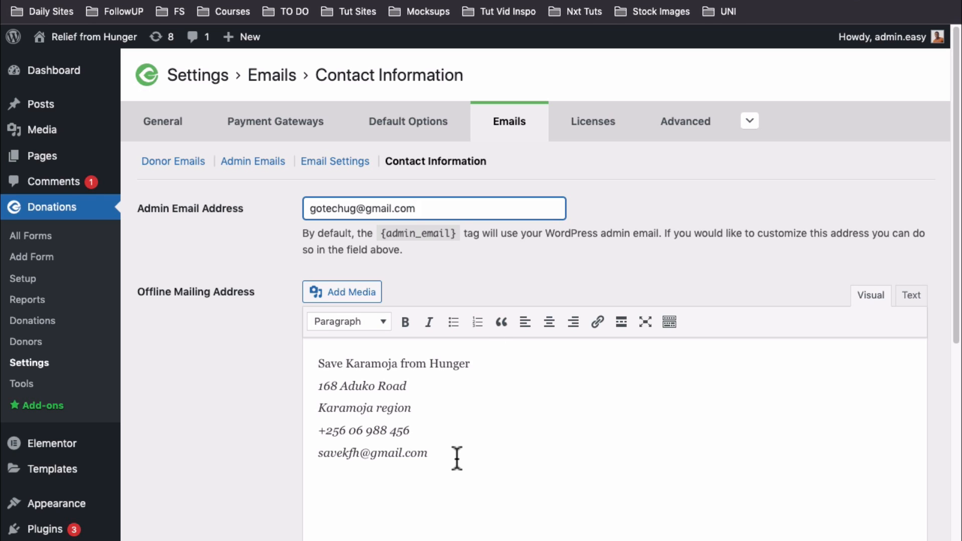
left_click_drag(454, 456, 298, 365)
scroll(473, 400, "down", 3)
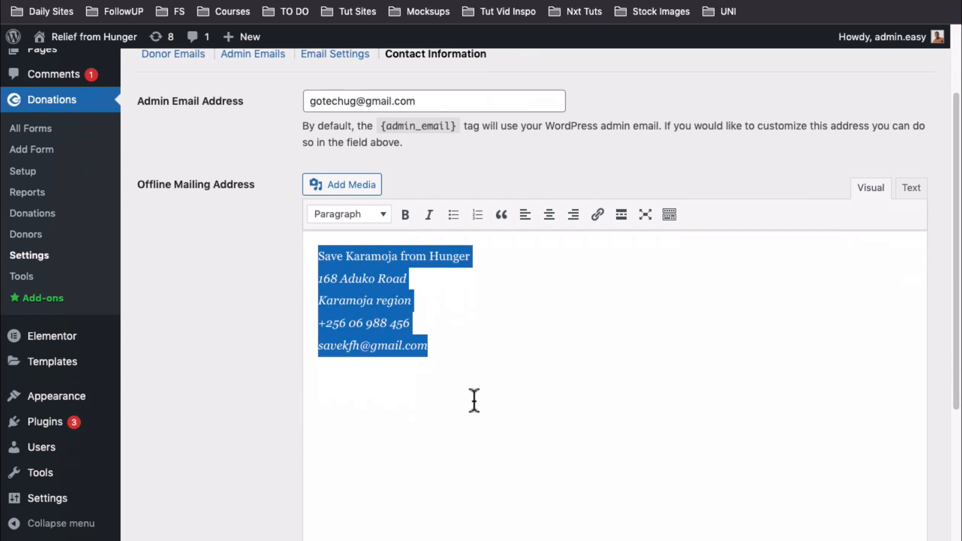
scroll(451, 421, "up", 3)
left_click(436, 440)
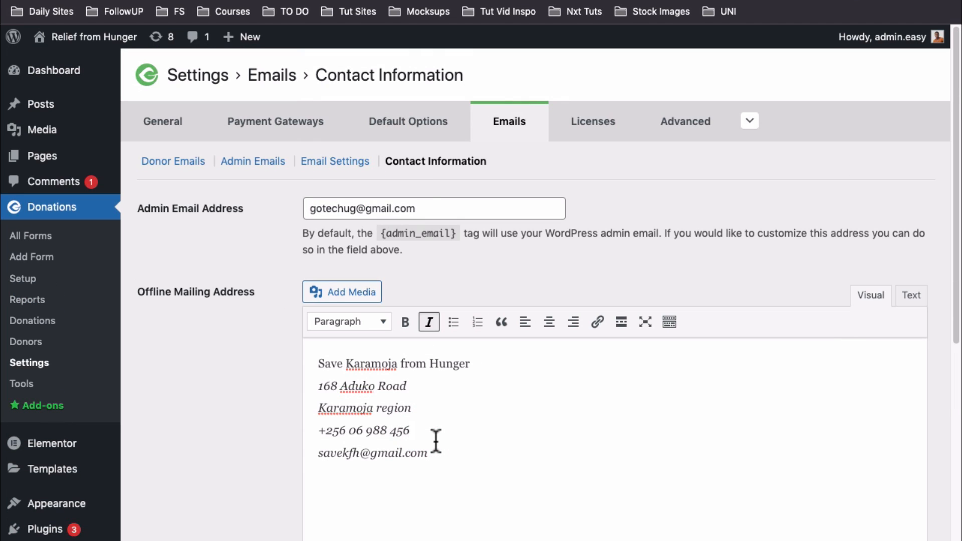
scroll(436, 441, "down", 6)
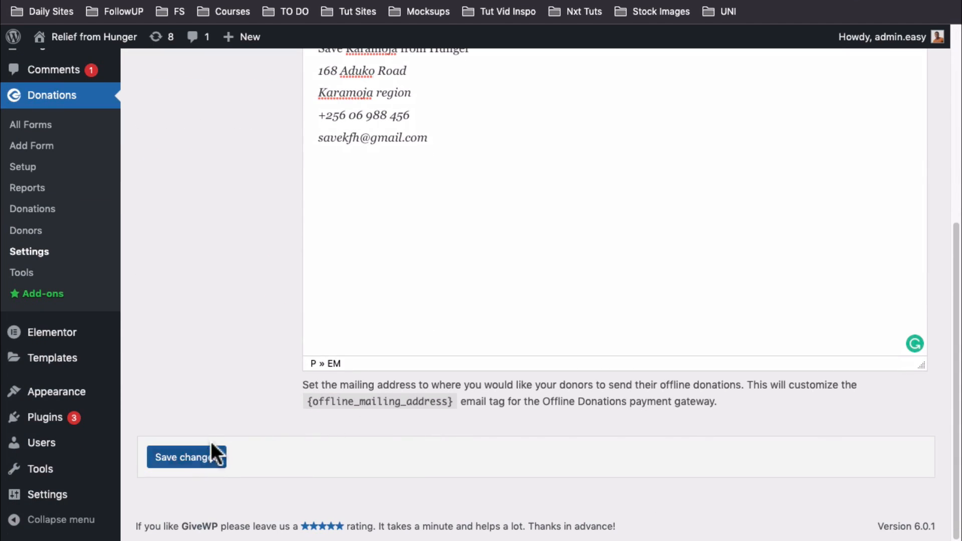
scroll(211, 443, "up", 6)
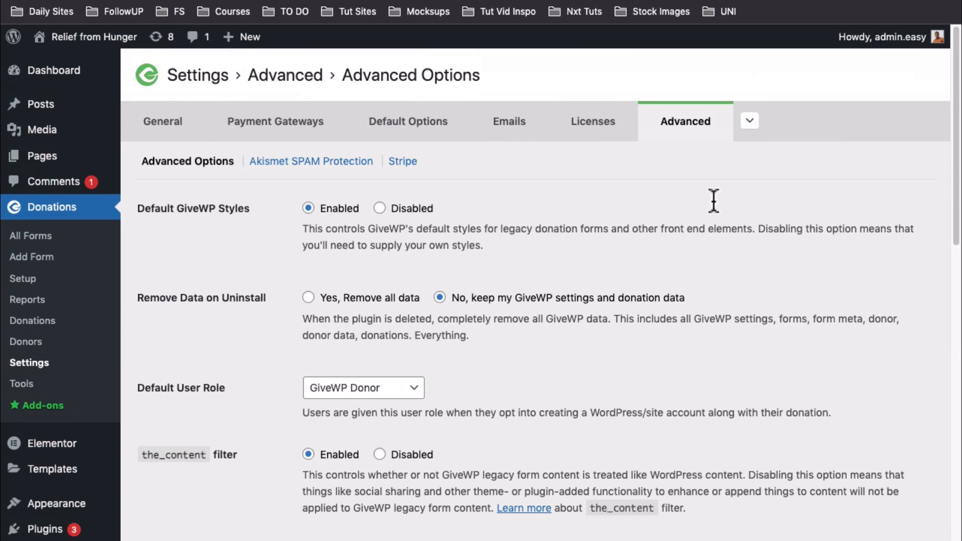
Scroll through the Advanced Options (uninstall data, GiveWP Donor role, footer scripts) and return to the top
scroll(452, 277, "down", 5)
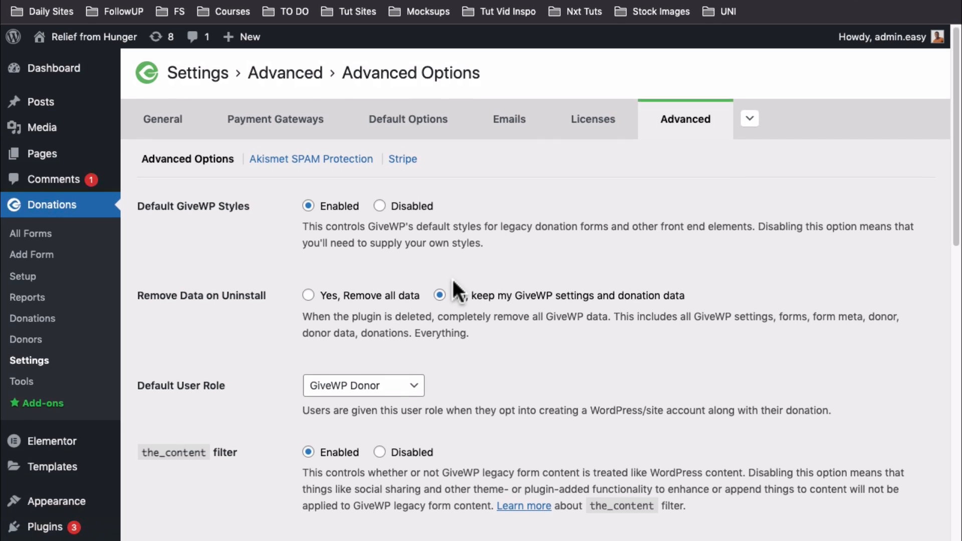
scroll(453, 281, "down", 2)
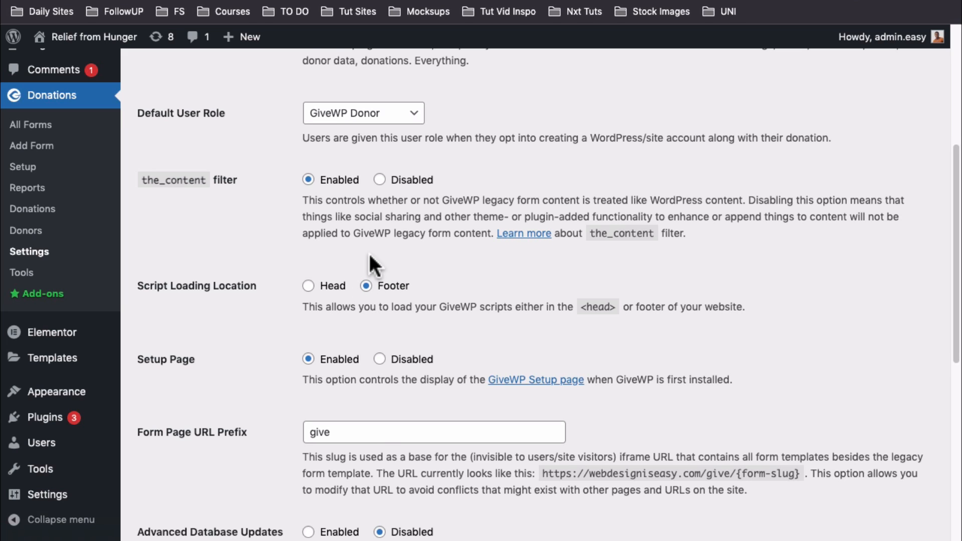
scroll(372, 355, "up", 2)
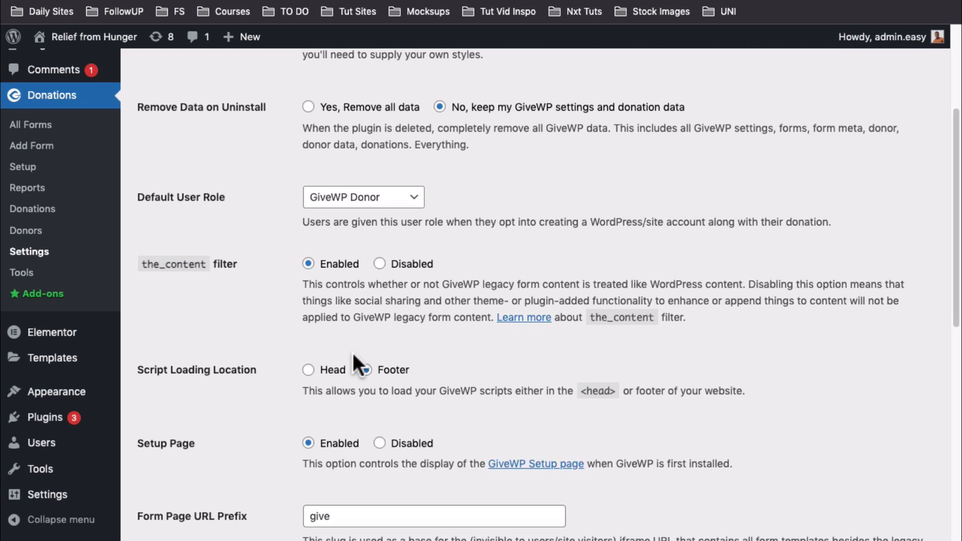
scroll(352, 351, "down", 10)
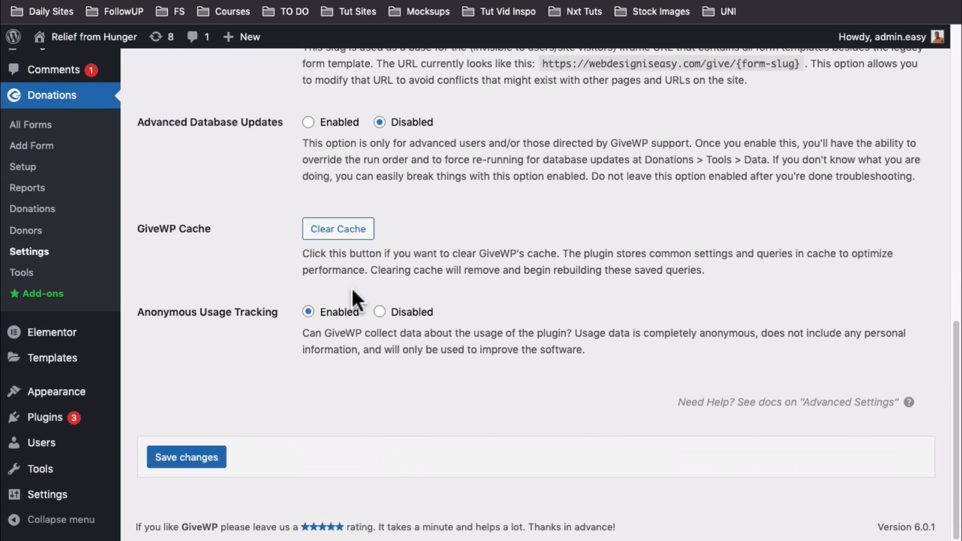
scroll(350, 286, "up", 10)
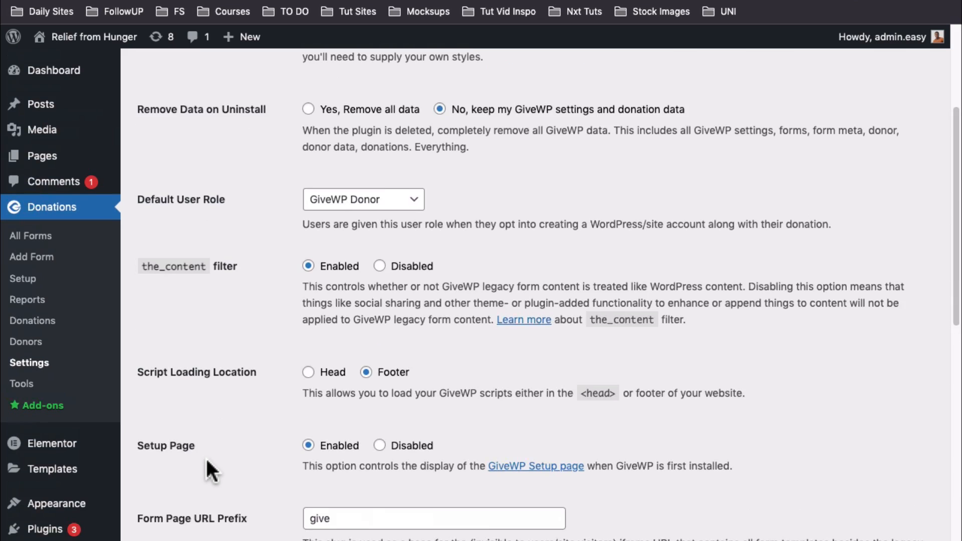
scroll(486, 265, "up", 4)
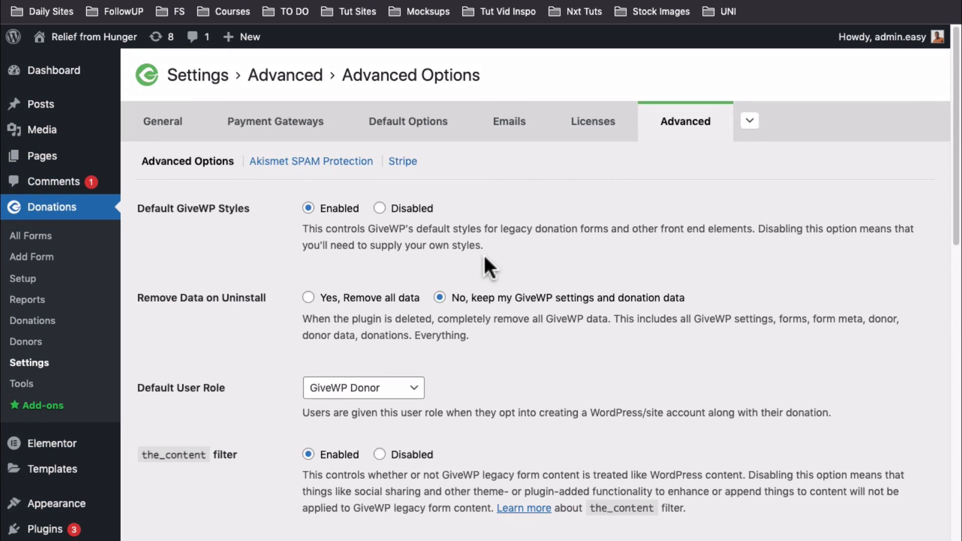
Start a new donation form titled 'Save the children'
left_click(32, 240)
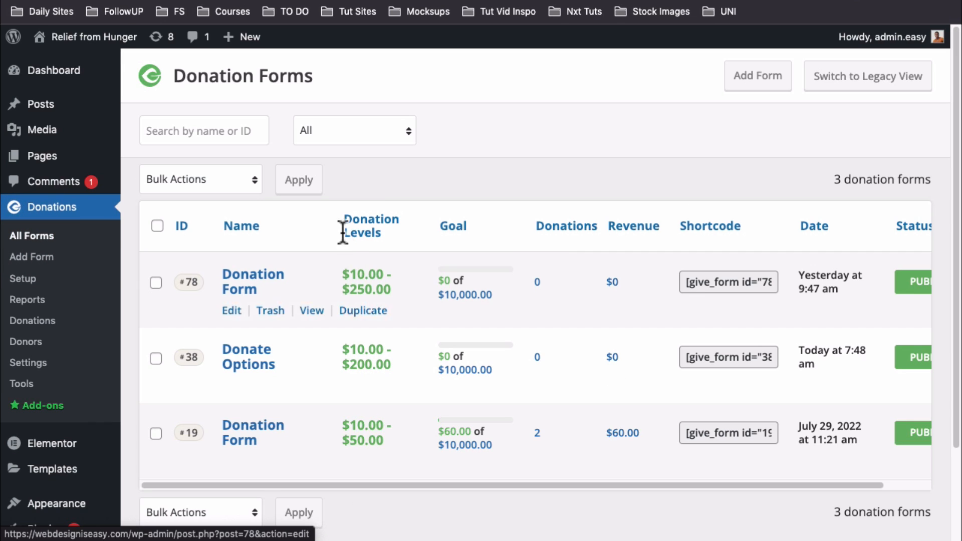
left_click_drag(303, 484, 222, 463)
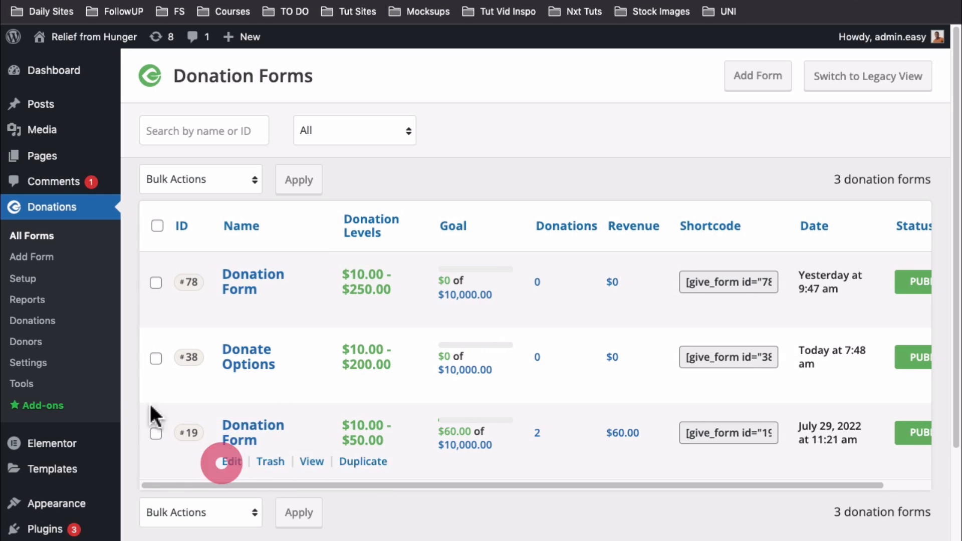
left_click(38, 258)
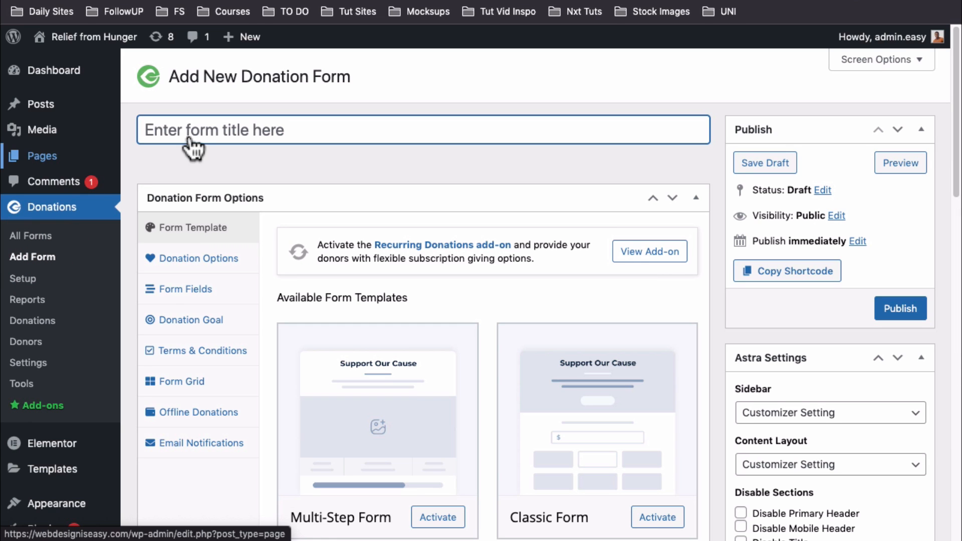
left_click(202, 127)
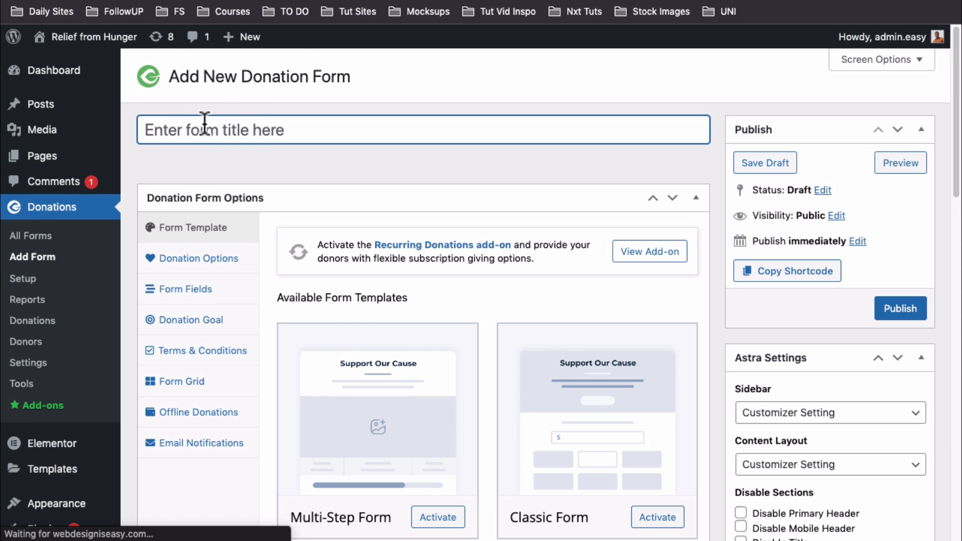
type("Save the children")
Choose the Multi-Step Form template, then switch to the live Save Karamoja donation page
scroll(339, 167, "down", 1)
scroll(348, 167, "down", 3)
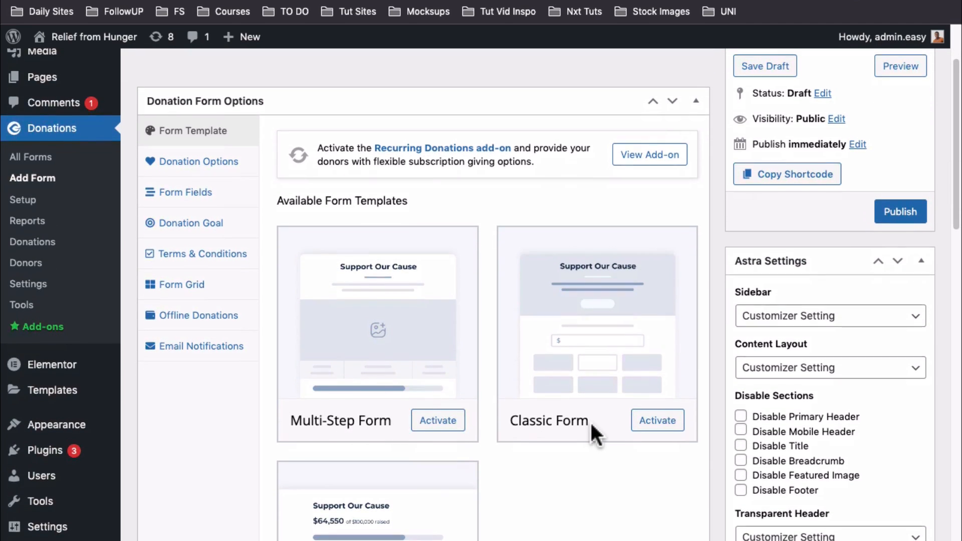
scroll(591, 426, "down", 10)
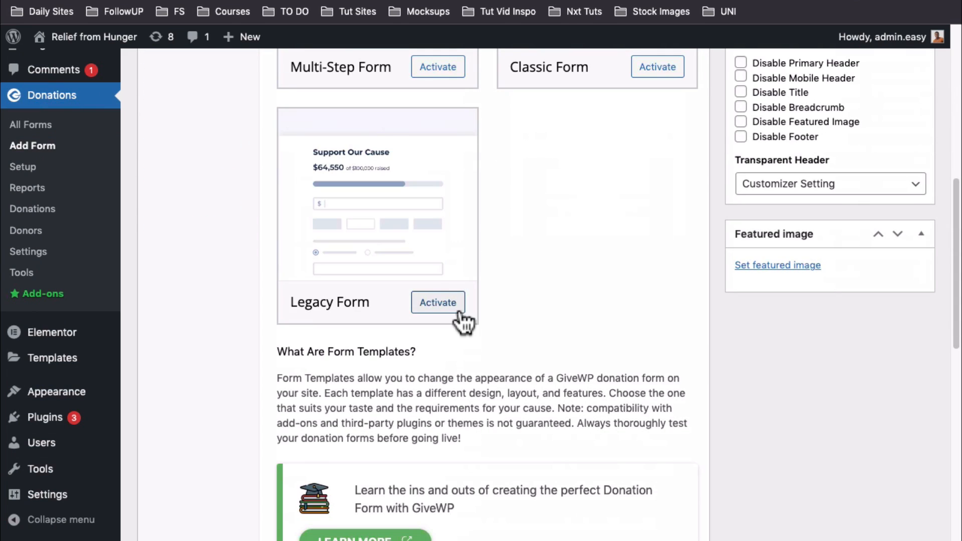
scroll(518, 379, "up", 5)
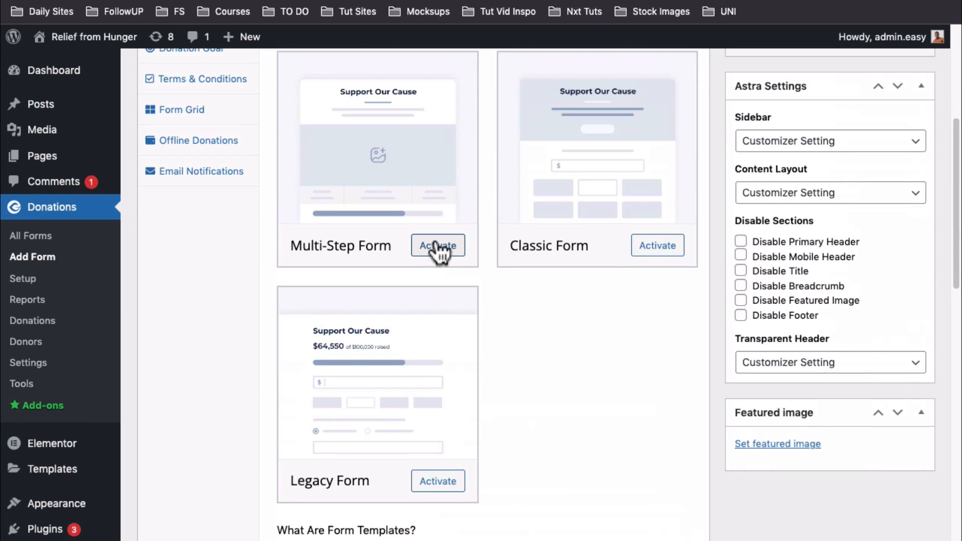
left_click(439, 245)
scroll(389, 247, "up", 5)
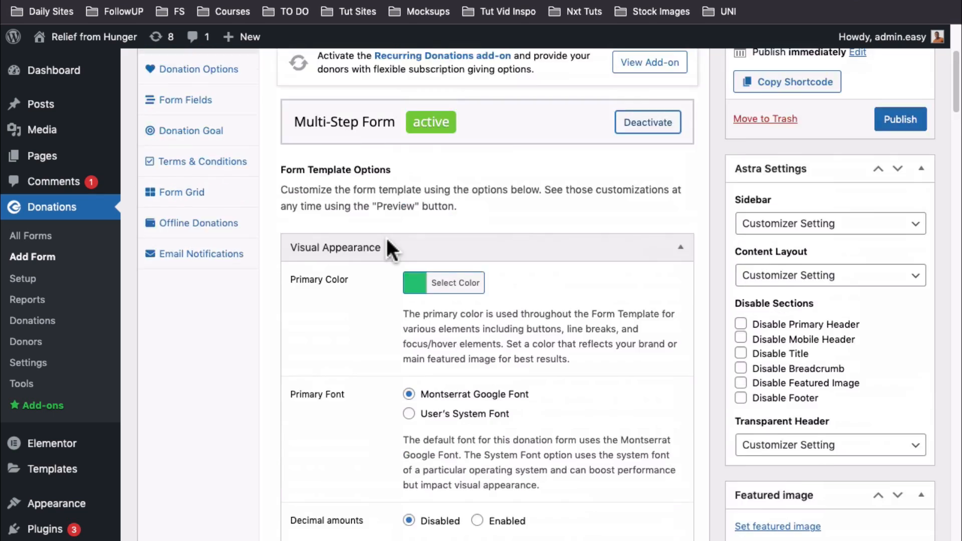
scroll(403, 293, "down", 4)
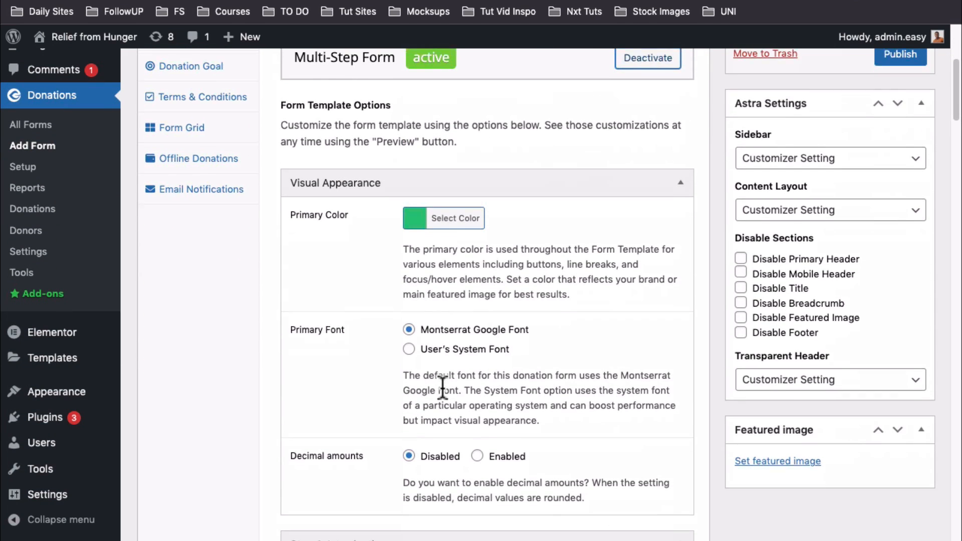
scroll(440, 390, "down", 7)
scroll(443, 388, "down", 7)
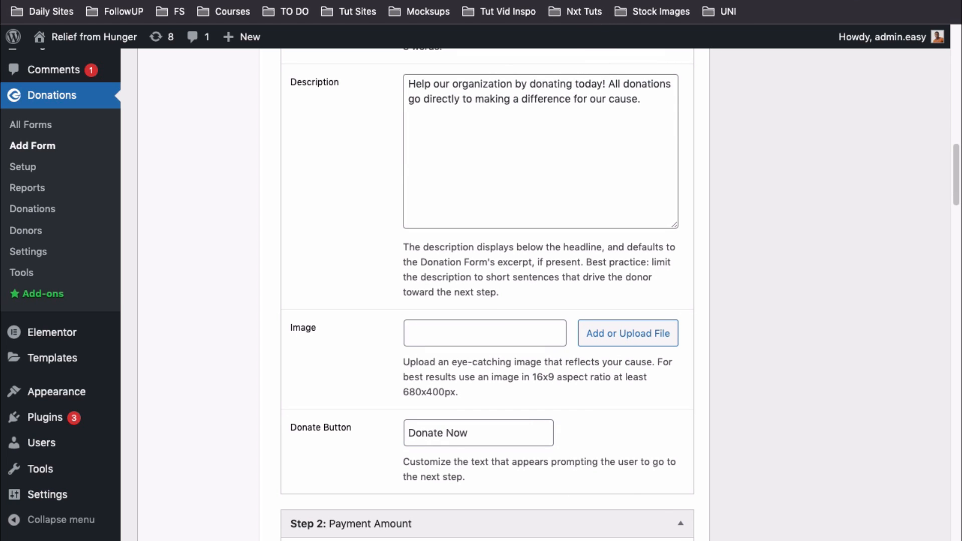
left_click(492, 1)
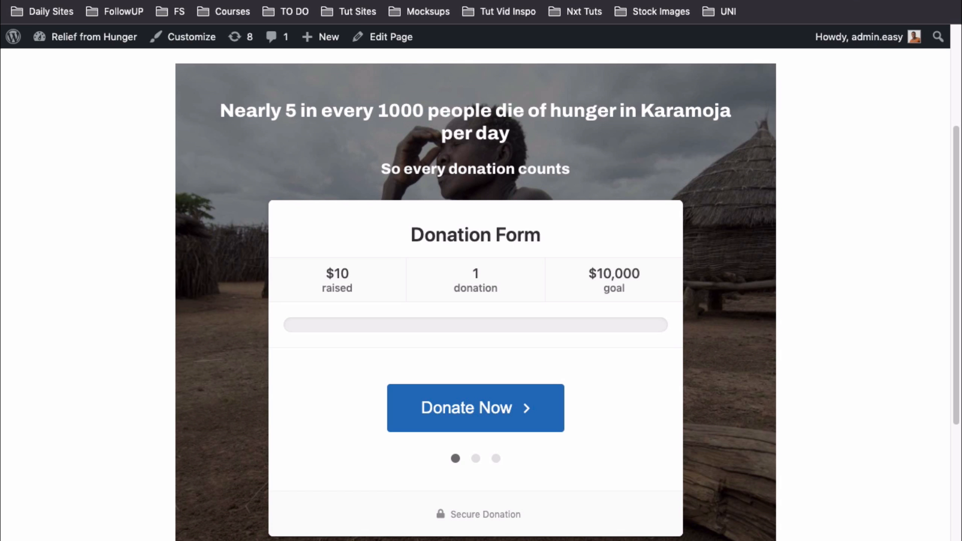
scroll(529, 231, "up", 3)
Begin a Save Karamoja donation with a custom amount of 100 and continue to donor information
scroll(529, 230, "down", 7)
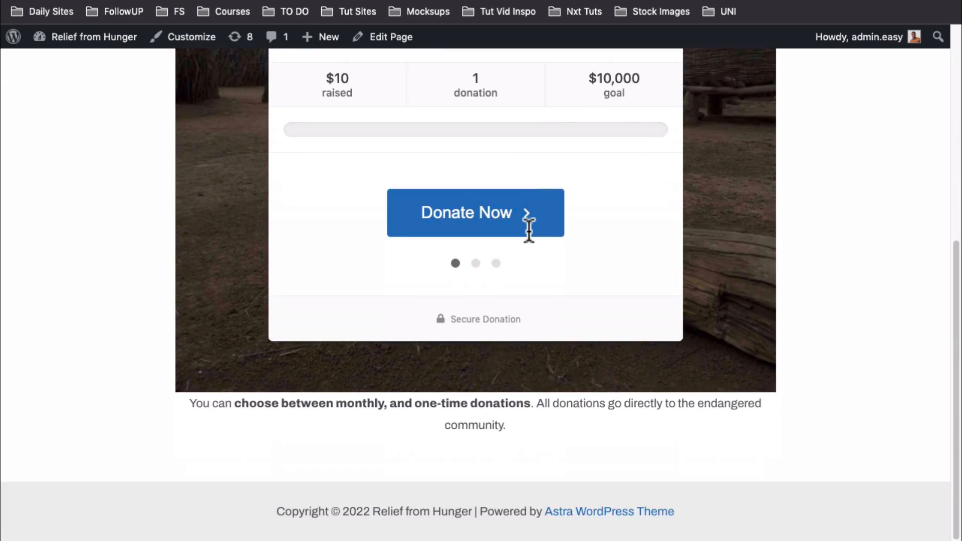
scroll(531, 243, "up", 7)
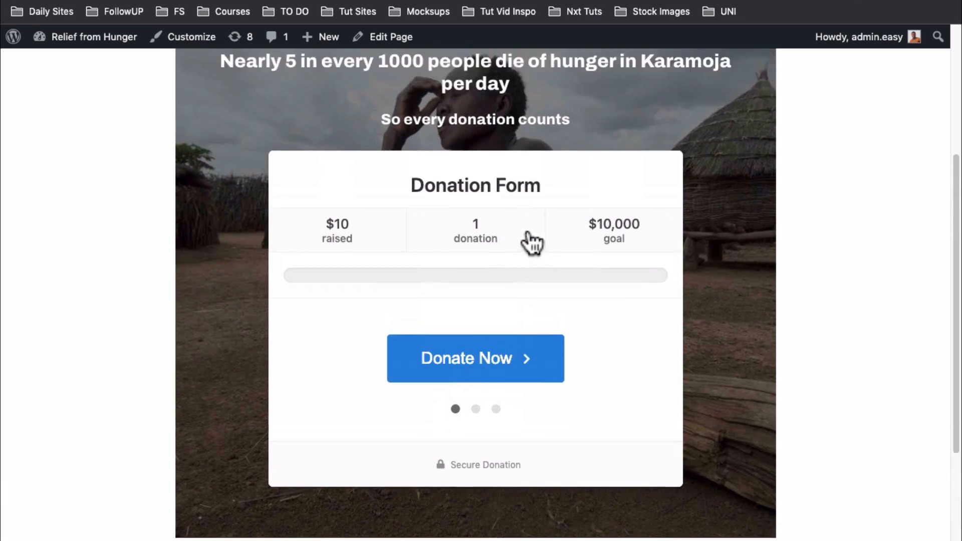
scroll(531, 243, "down", 7)
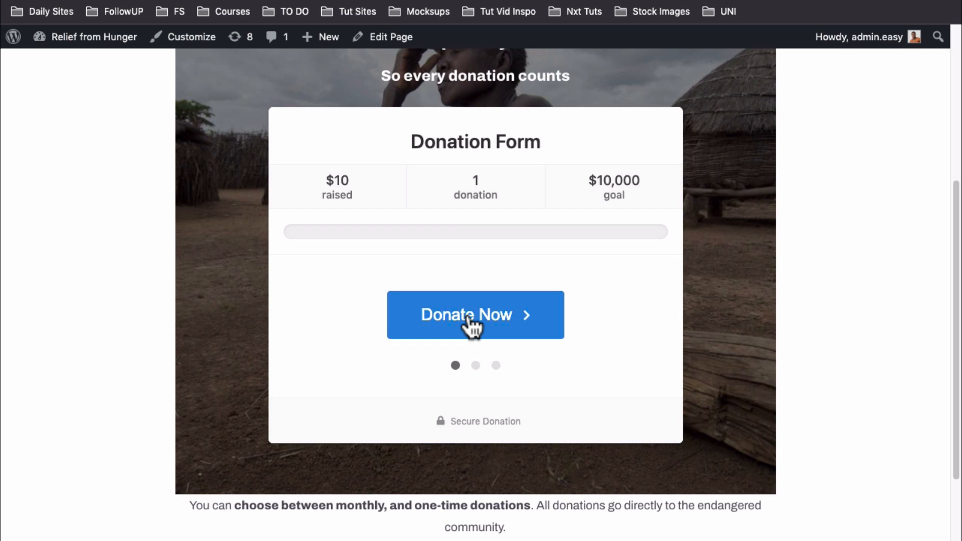
scroll(469, 321, "up", 6)
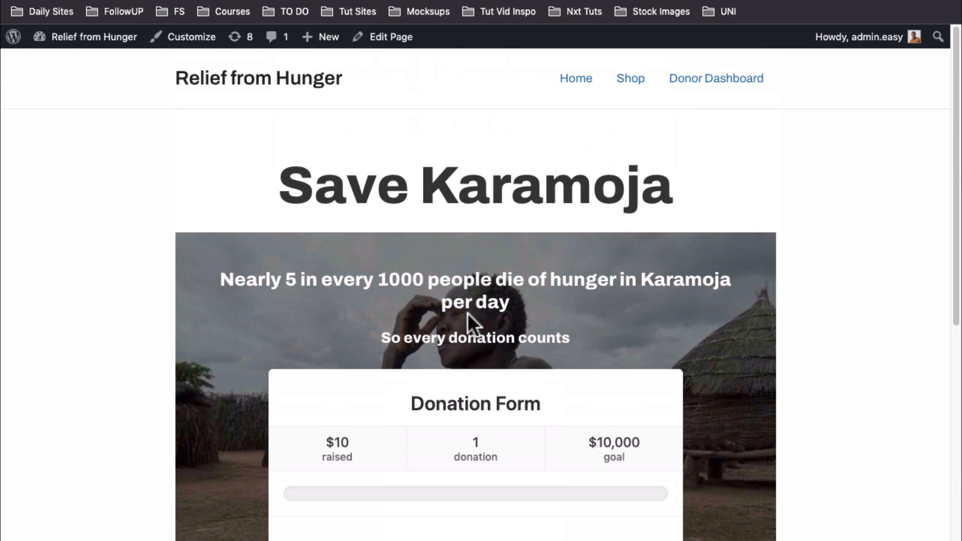
scroll(467, 313, "down", 6)
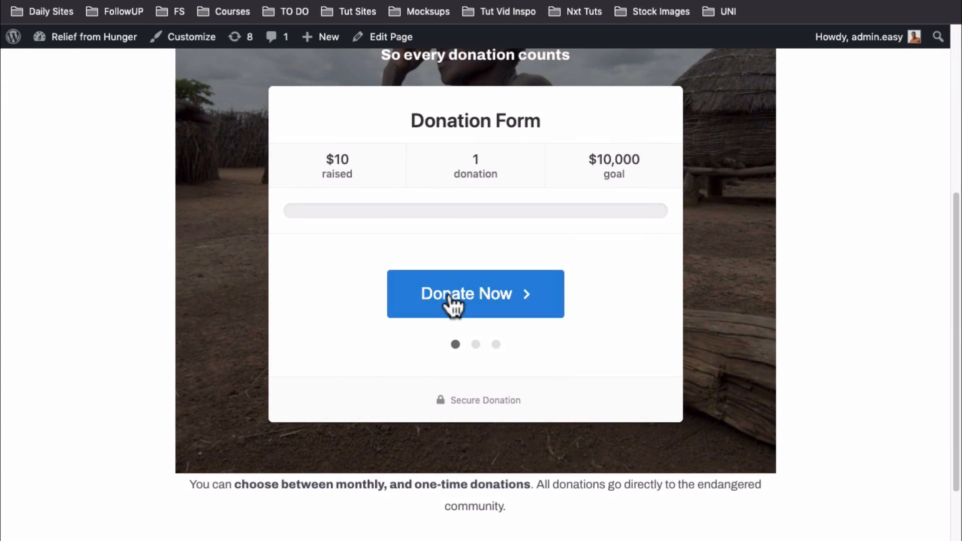
left_click(451, 301)
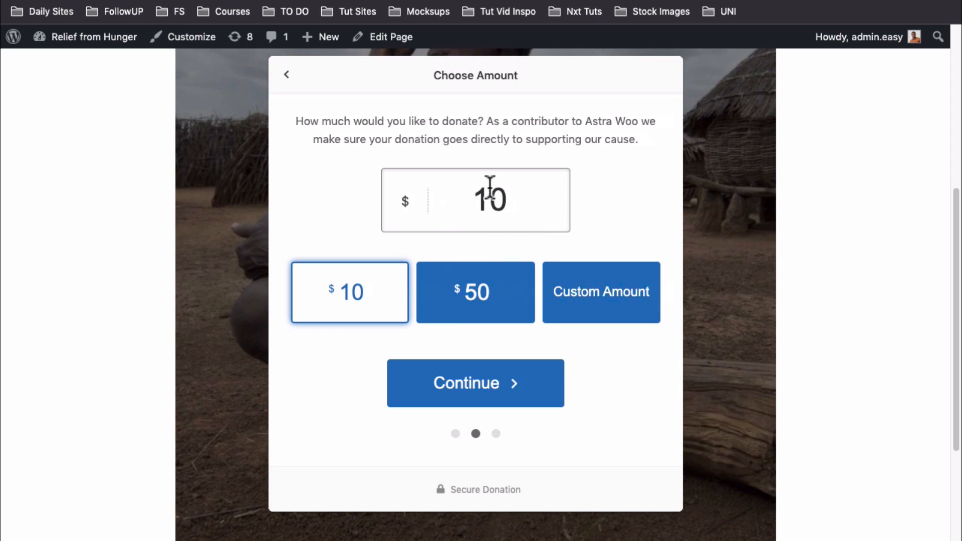
left_click(576, 298)
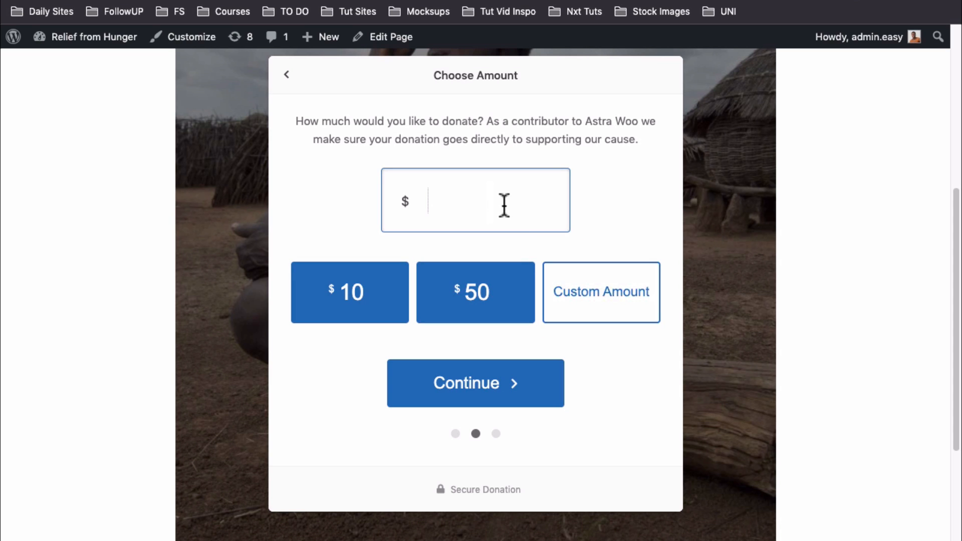
type("100")
left_click(476, 391)
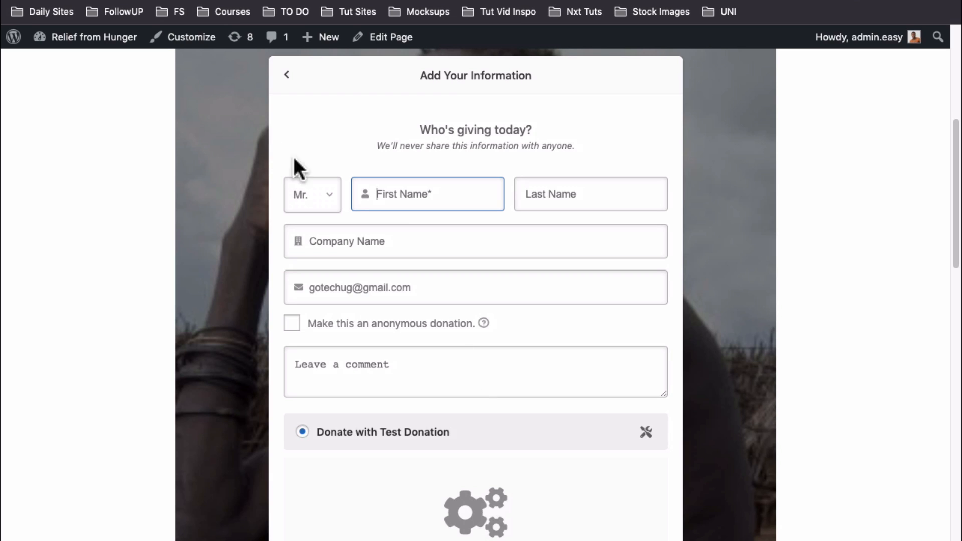
Fill in the donor's first name, last name and e-mail address
left_click(402, 187)
type("Th")
key("BackSpace")
key("Tab")
key("Tab")
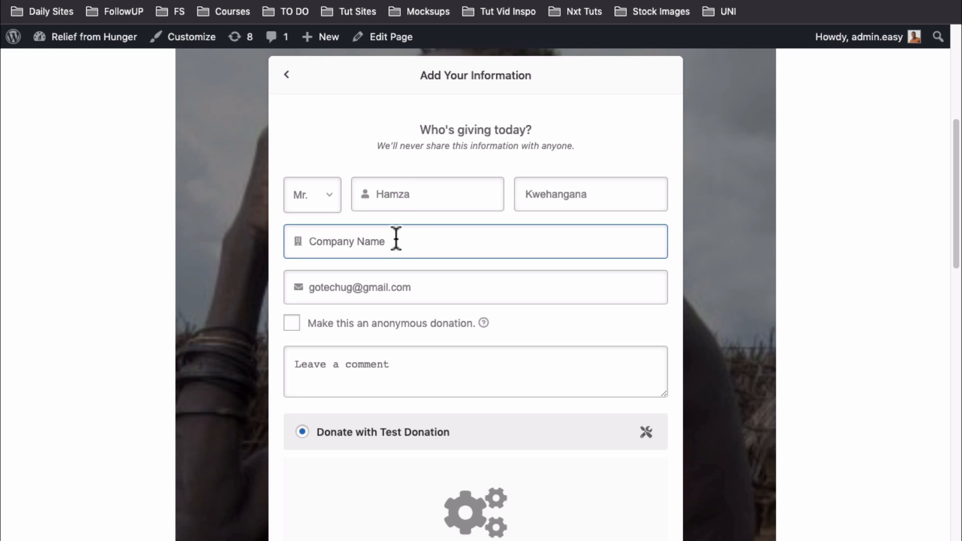
left_click(389, 286)
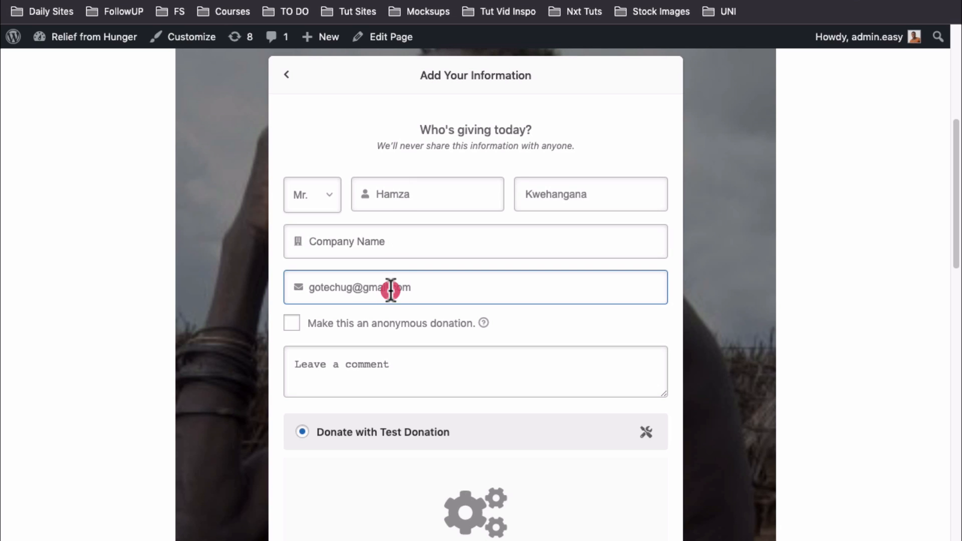
triple_click(334, 287)
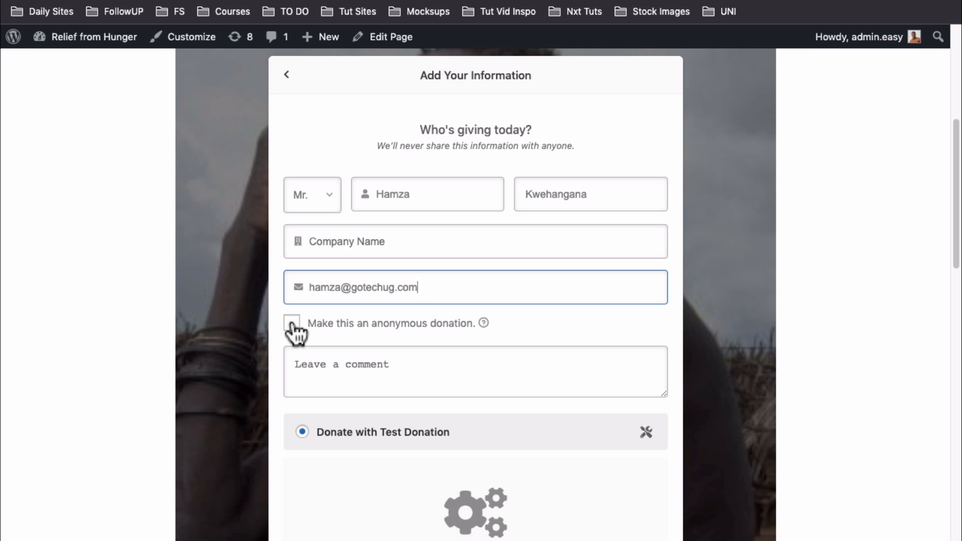
Paste the prepared comment into Leave a comment and scroll down to the terms
left_click(340, 369)
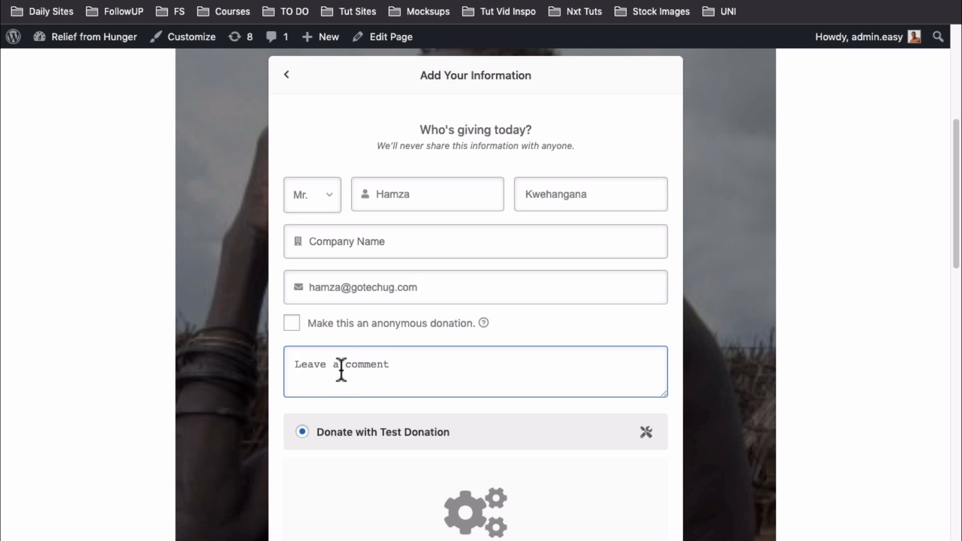
type("Let")
key("BackSpace")
type("Kindly let me know when if the campaign is successful. Maybe i could add some extra cash")
scroll(343, 369, "down", 1)
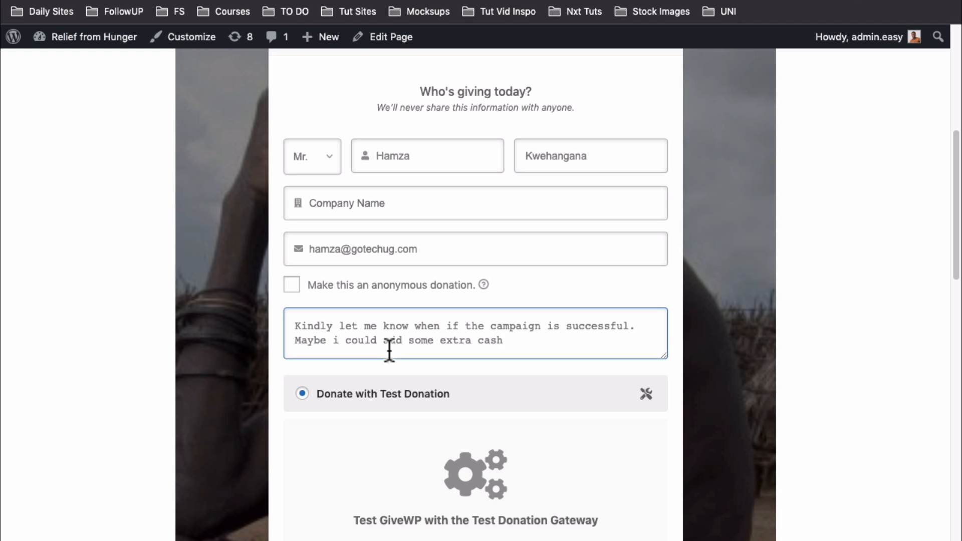
scroll(389, 349, "down", 5)
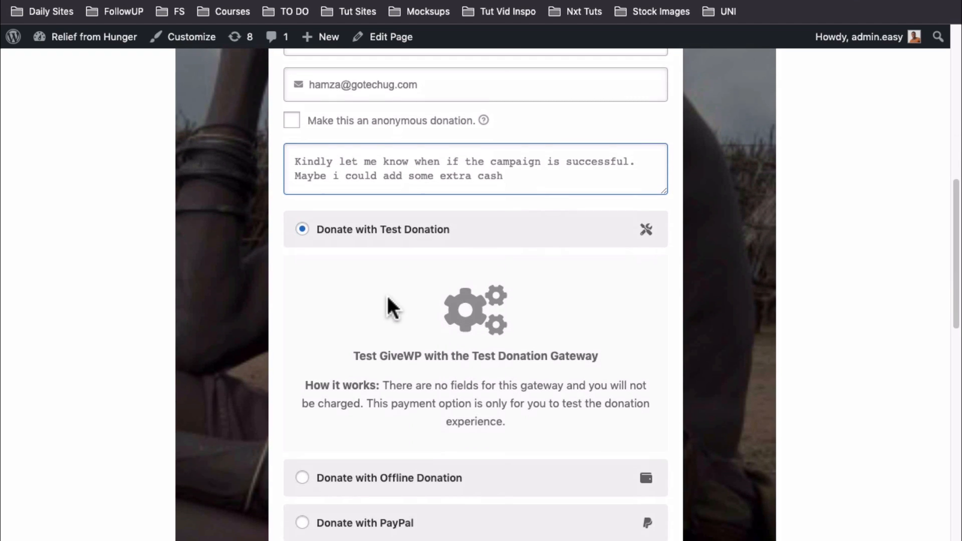
scroll(388, 298, "down", 3)
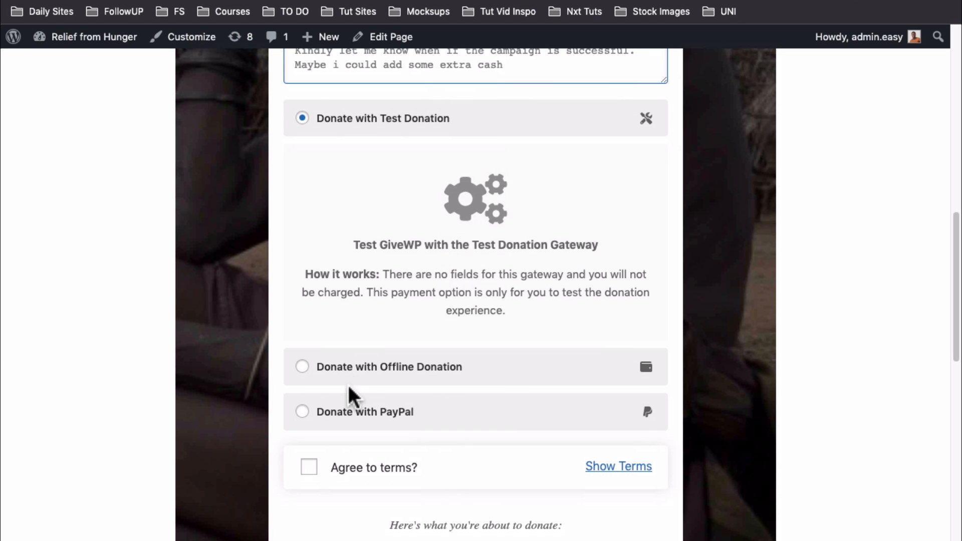
scroll(367, 328, "up", 1)
scroll(359, 393, "down", 2)
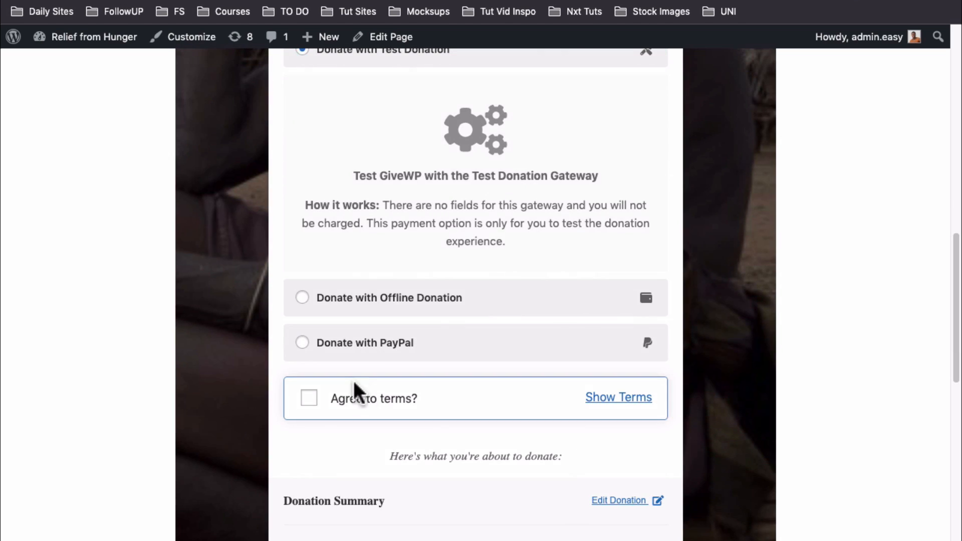
Agree to the terms, submit the $100 test donation and review the thank-you page
left_click(312, 401)
scroll(312, 403, "down", 8)
scroll(311, 406, "down", 1)
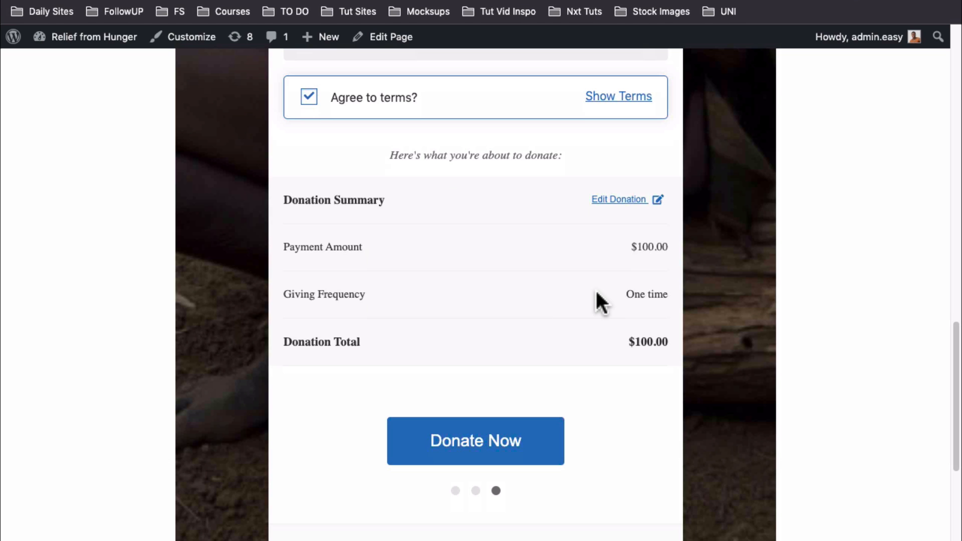
left_click(486, 436)
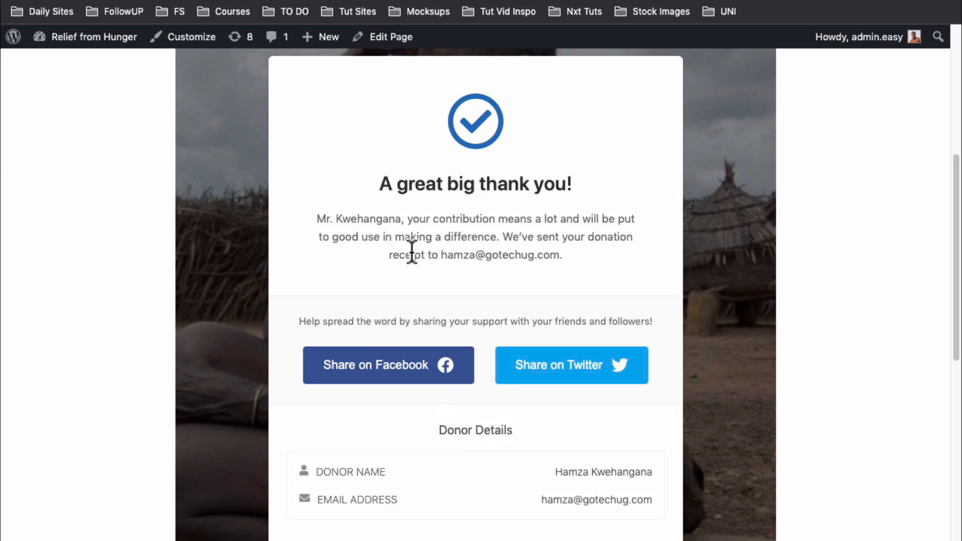
scroll(514, 441, "down", 5)
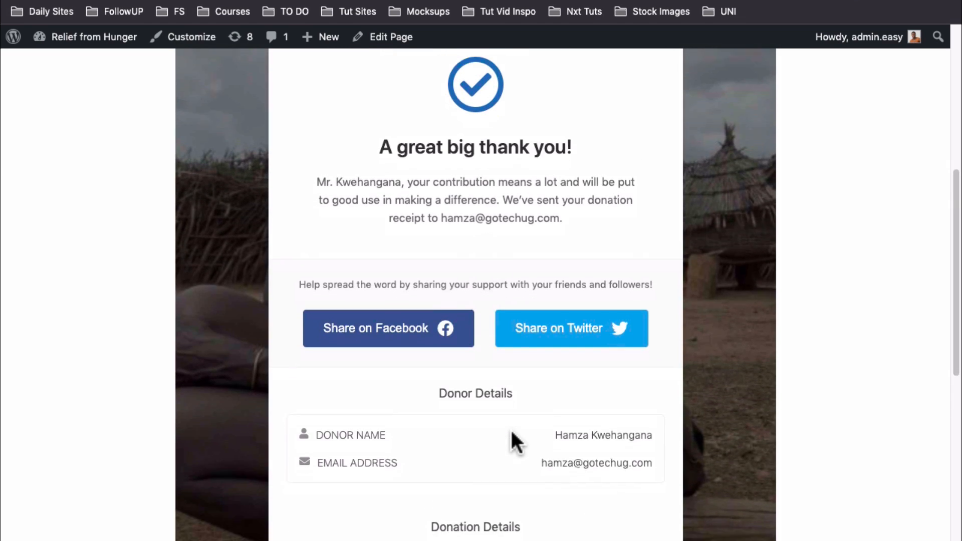
scroll(444, 393, "down", 3)
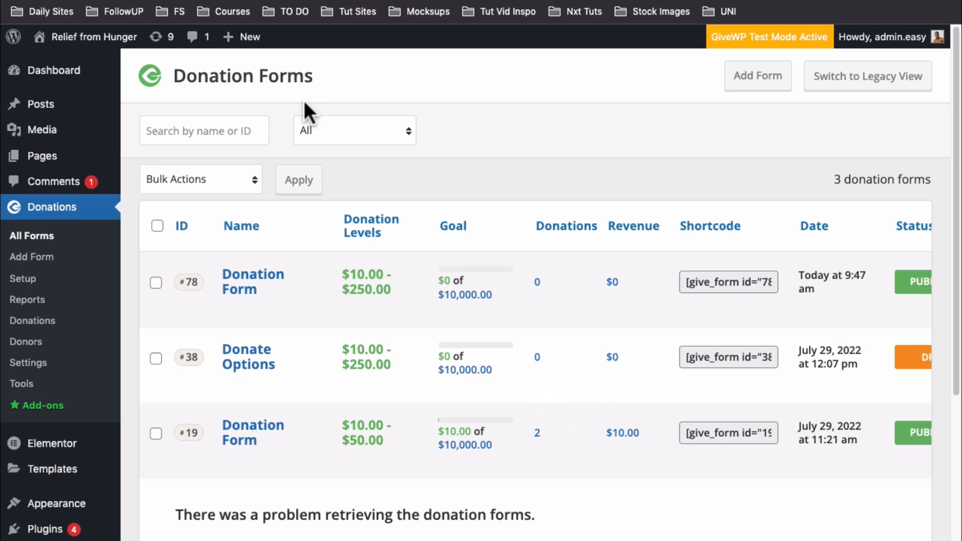
Open the new $100 donation's record from Donations, check its donor comment, then go to Reports
left_click(31, 321)
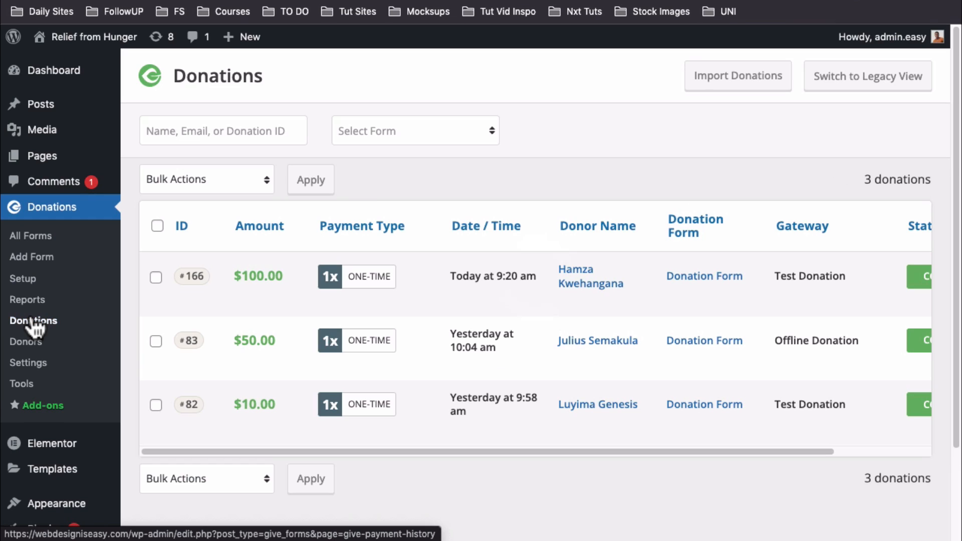
mouse_move(572, 290)
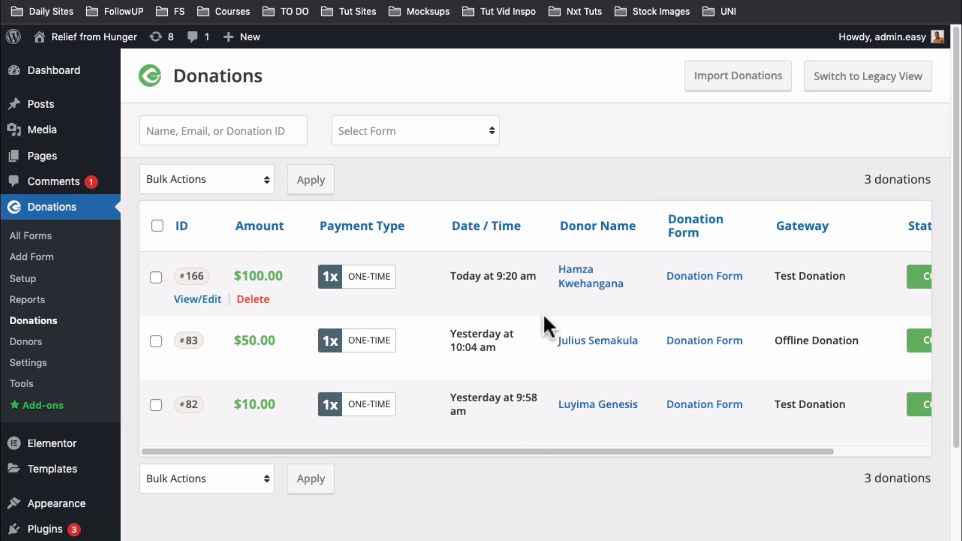
left_click_drag(521, 451, 383, 431)
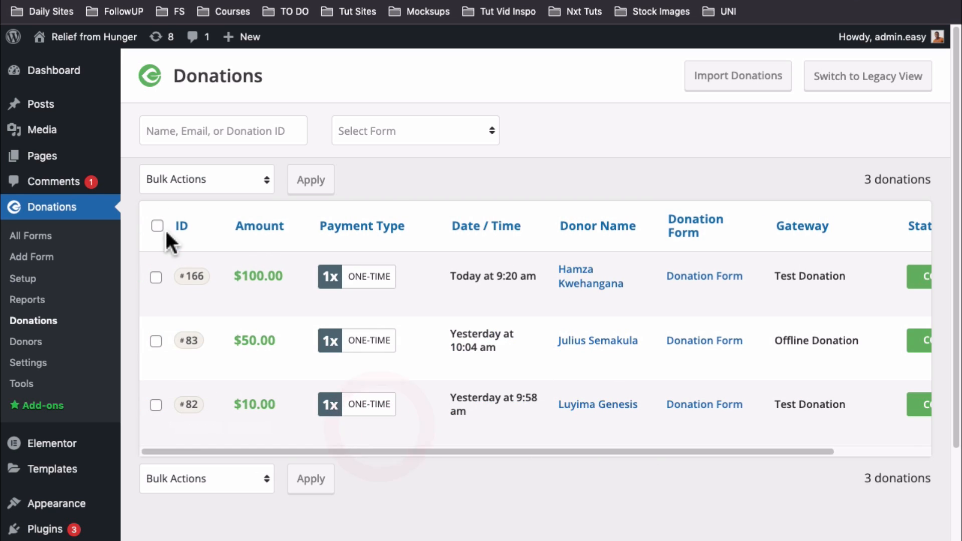
left_click(198, 302)
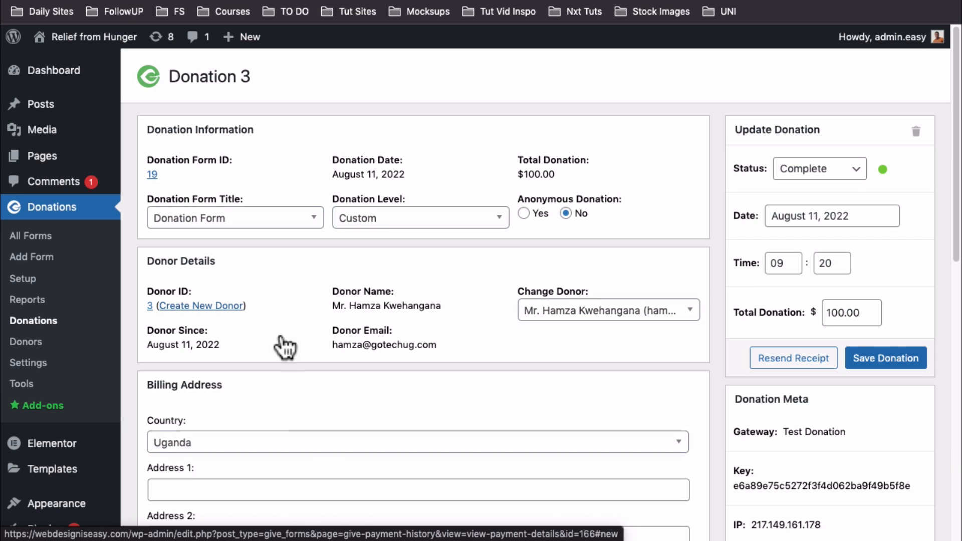
scroll(540, 379, "down", 10)
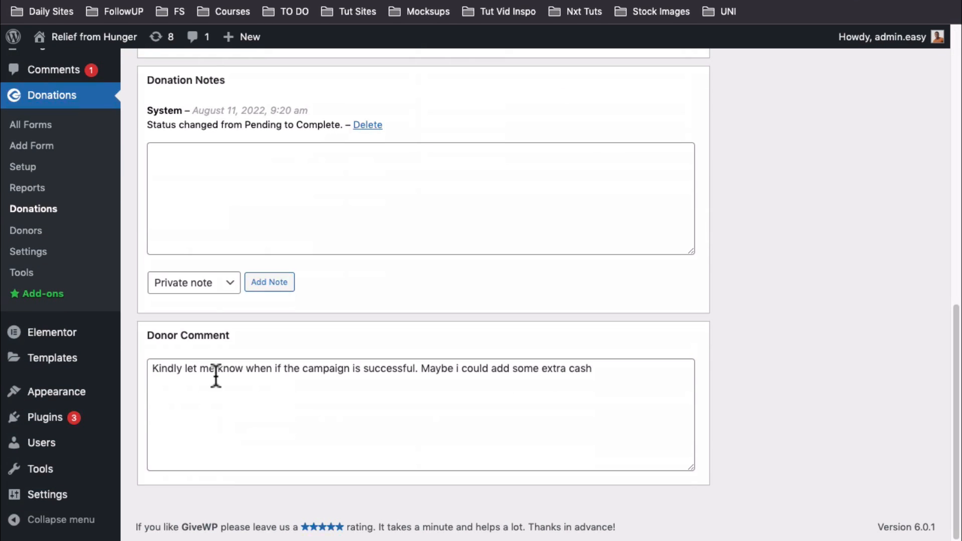
scroll(636, 376, "up", 10)
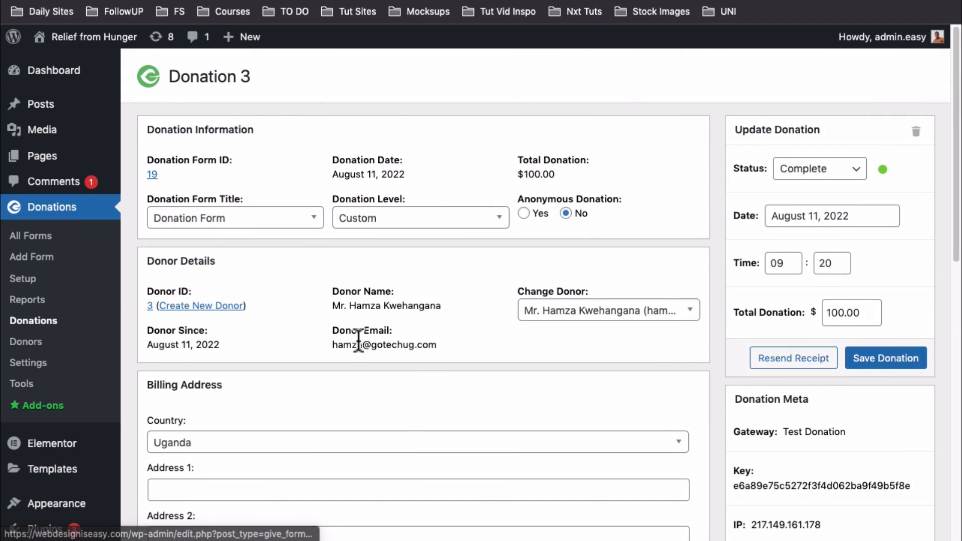
left_click(27, 299)
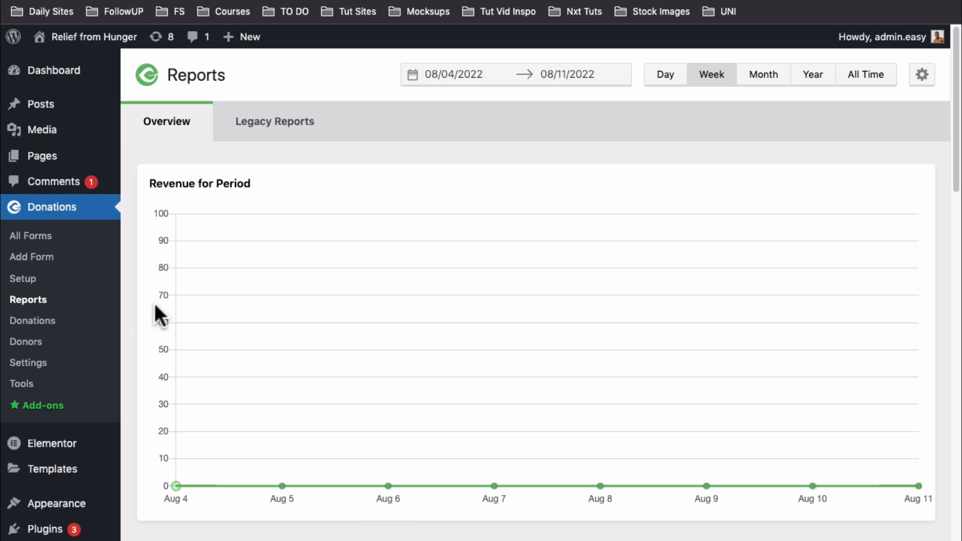
Scroll through the $100 donation confirmation, then return to the Donations All Forms list
scroll(154, 307, "down", 10)
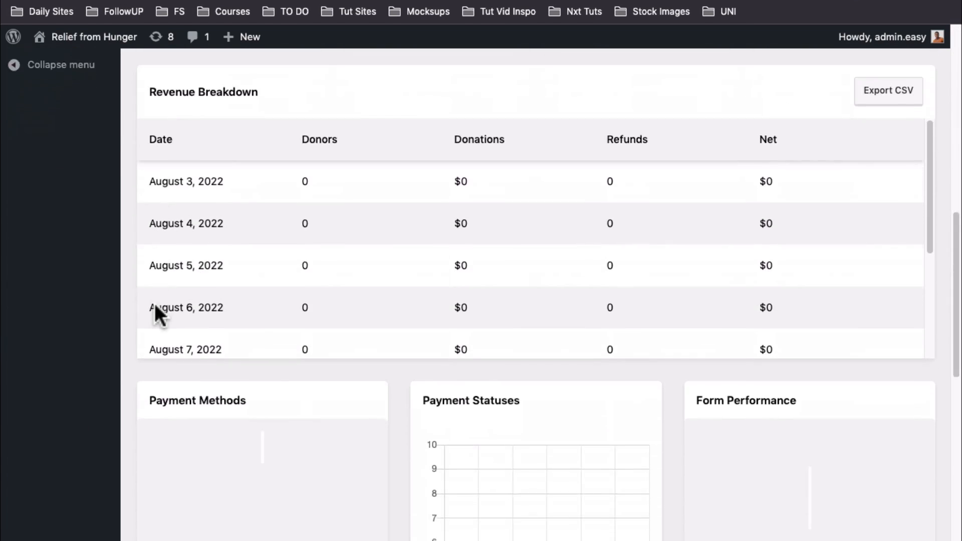
scroll(154, 307, "down", 2)
scroll(155, 306, "up", 10)
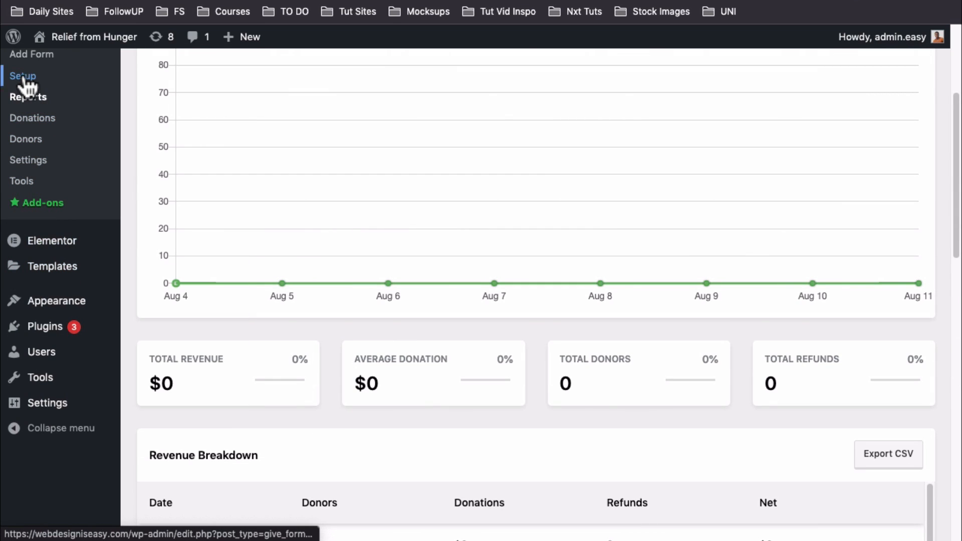
scroll(27, 65, "up", 3)
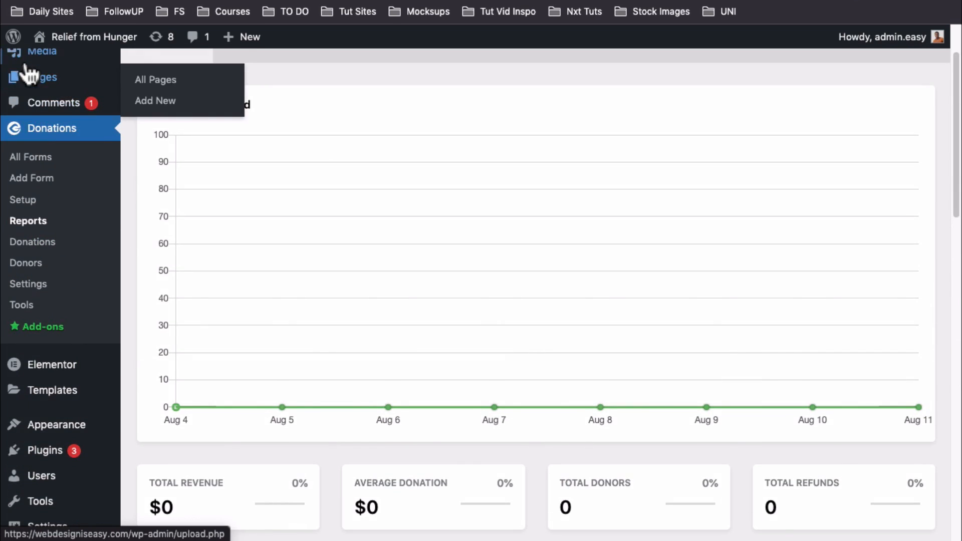
left_click(24, 158)
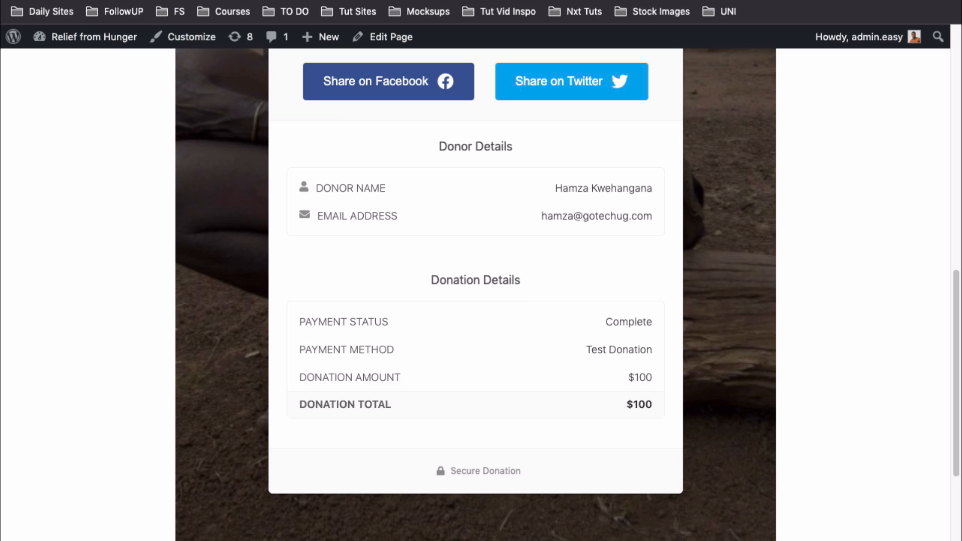
scroll(380, 316, "up", 6)
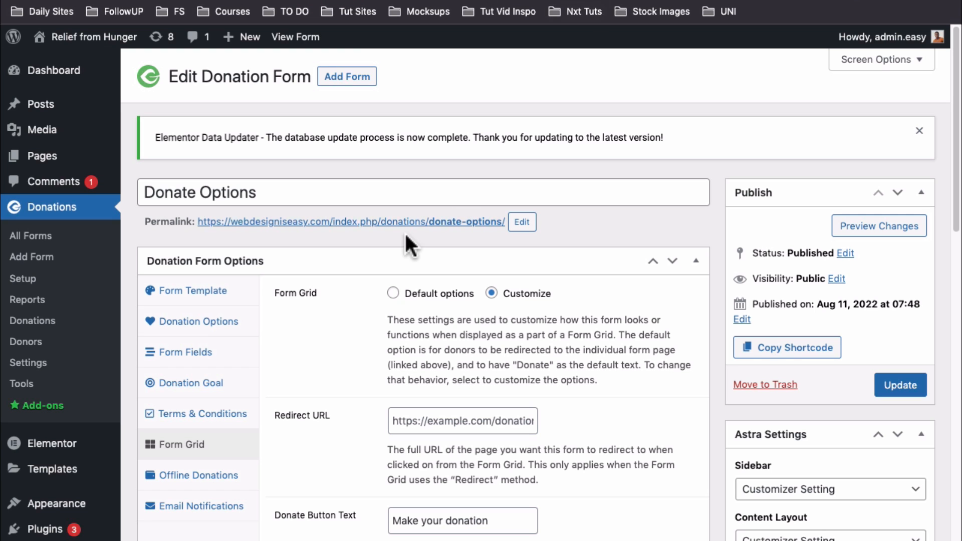
Open the list of all donation forms and look through it
left_click(46, 240)
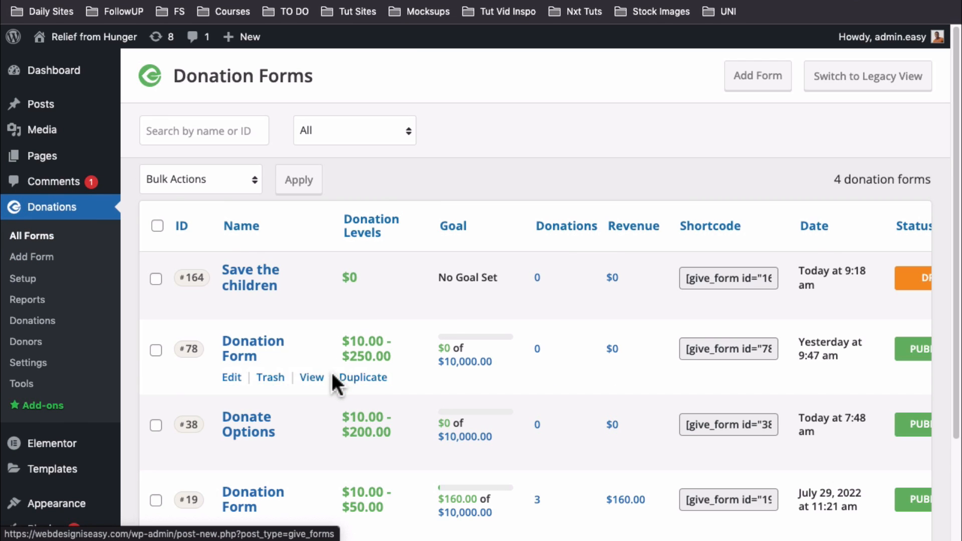
scroll(330, 371, "down", 2)
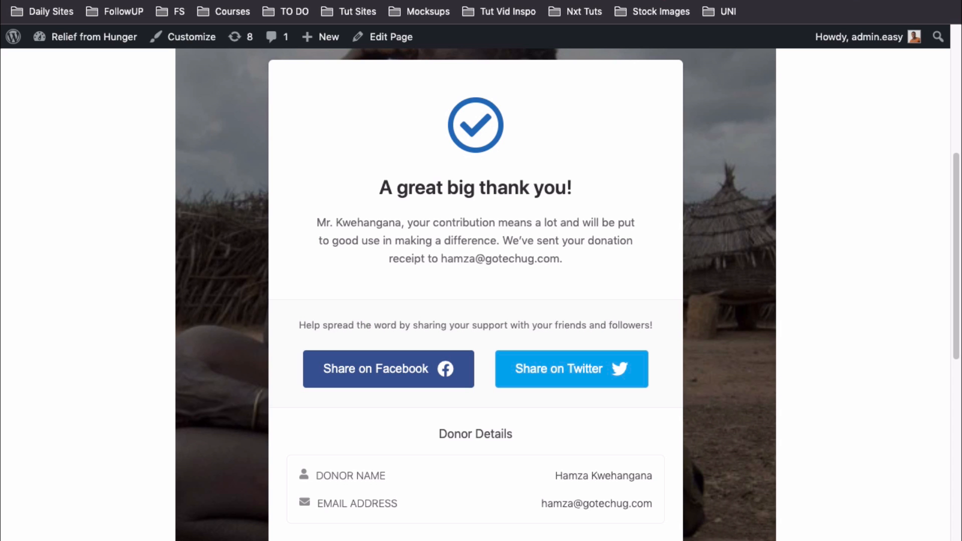
scroll(421, 345, "up", 5)
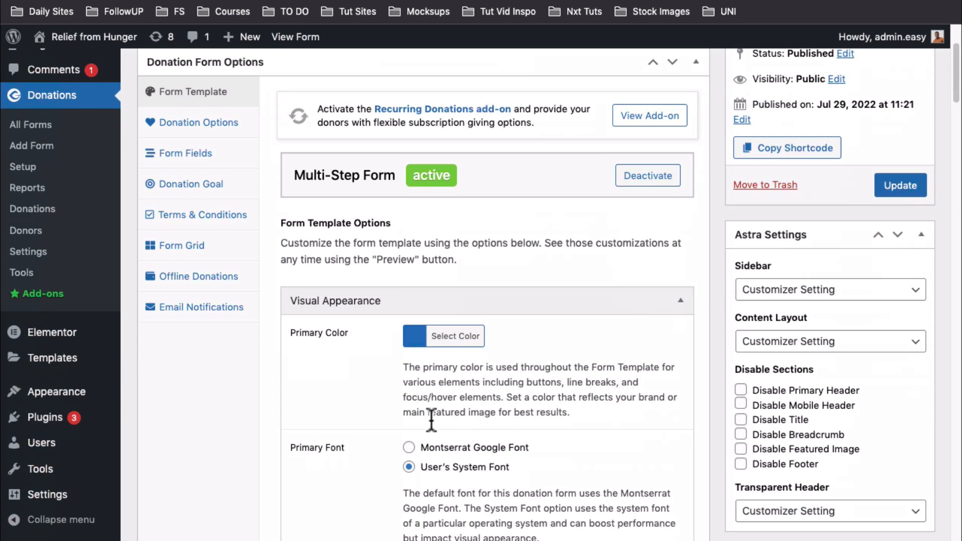
scroll(417, 288, "down", 3)
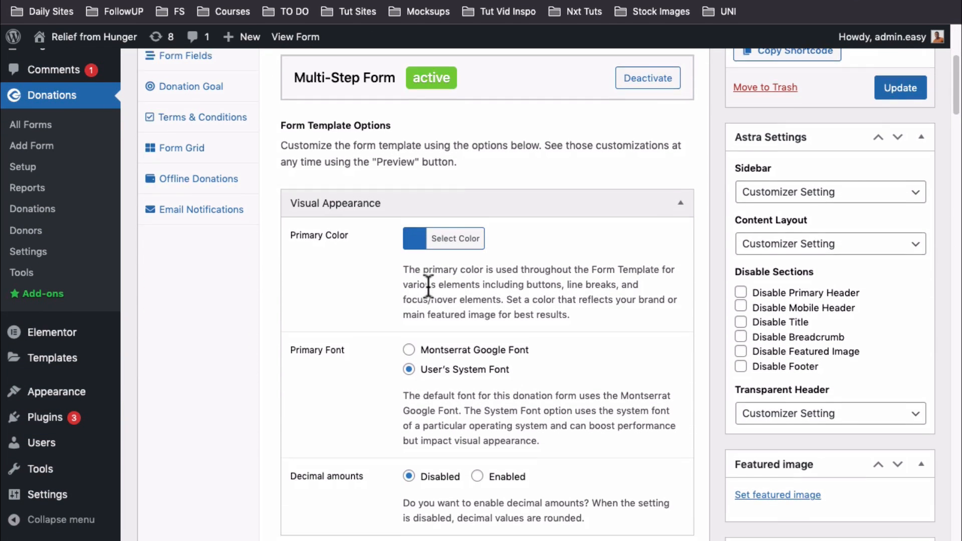
scroll(427, 285, "down", 5)
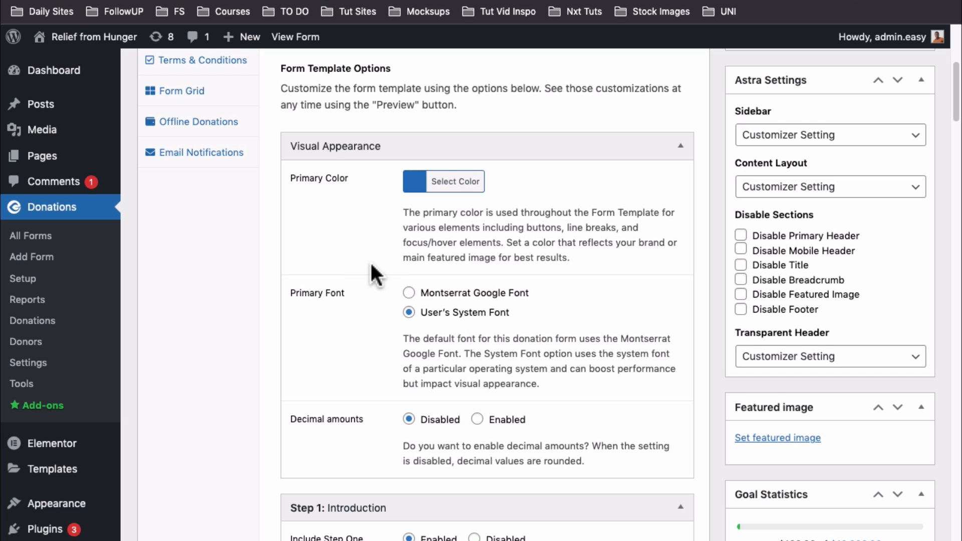
scroll(371, 261, "up", 3)
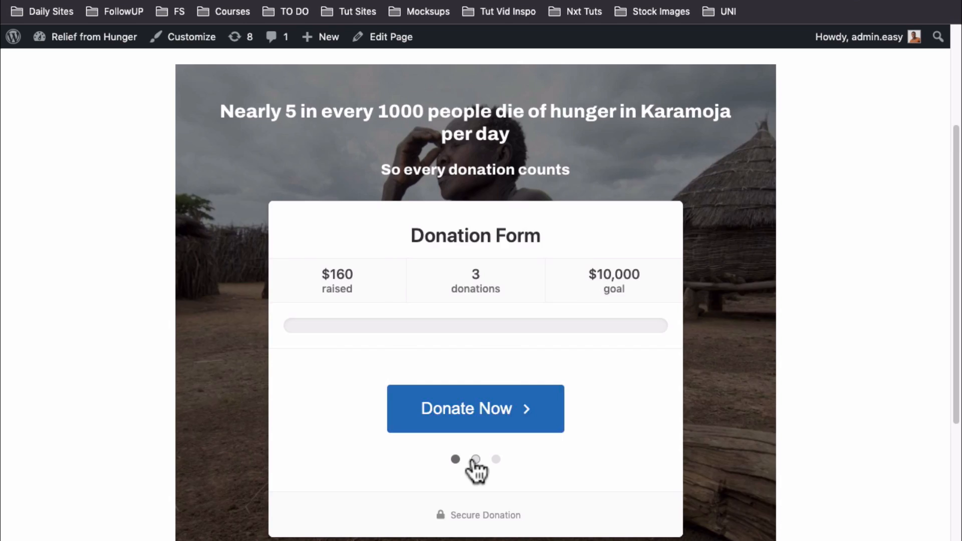
Step through the Donation Form's template preview and review its step one Headline setting
left_click(475, 459)
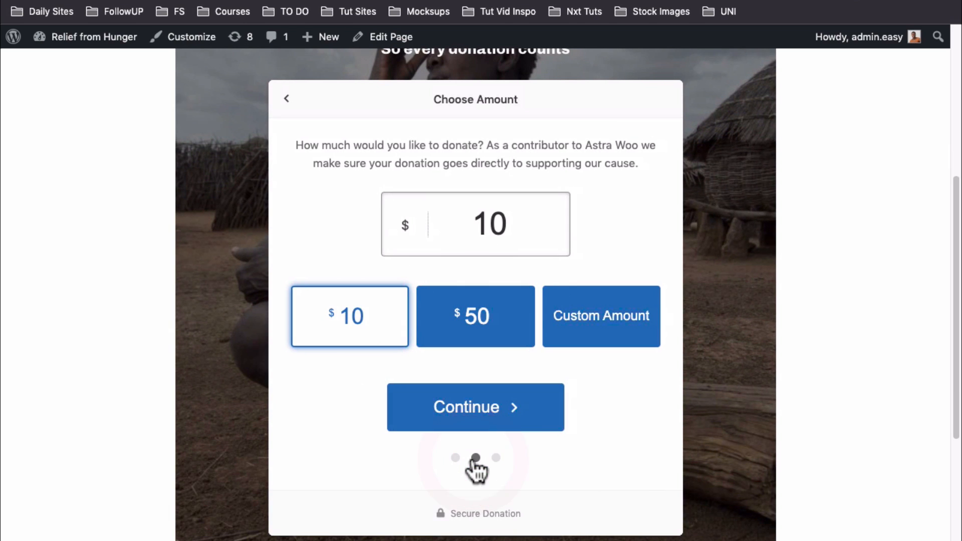
left_click(492, 459)
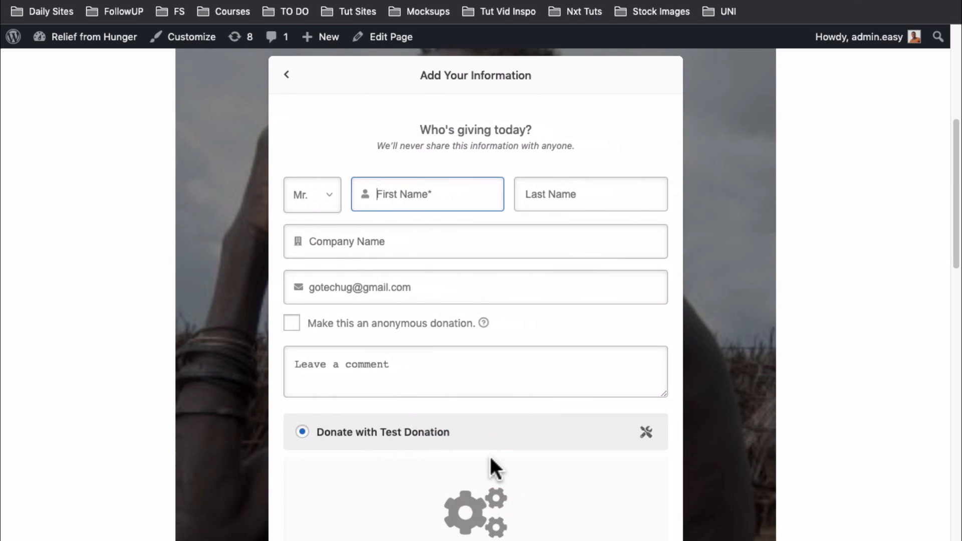
scroll(490, 463, "down", 8)
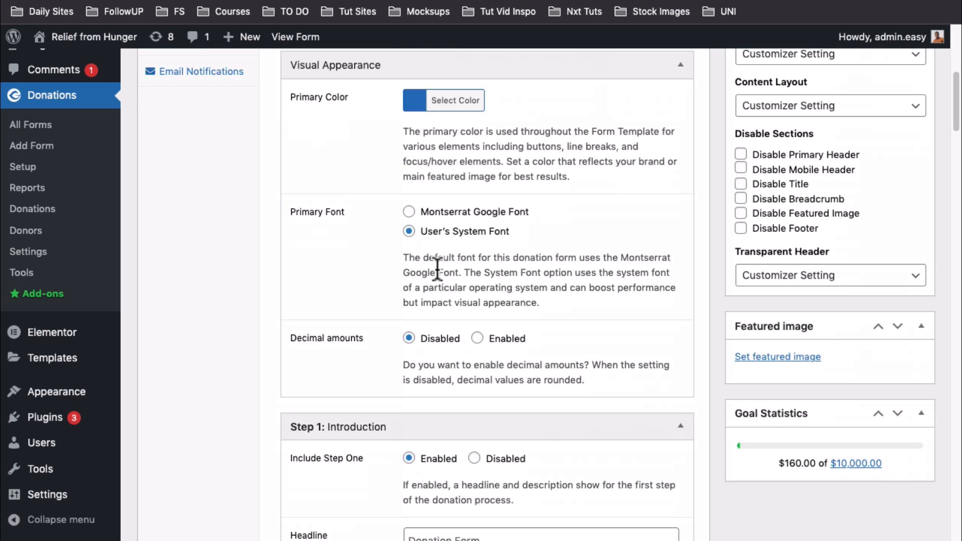
scroll(447, 285, "down", 3)
scroll(448, 285, "down", 3)
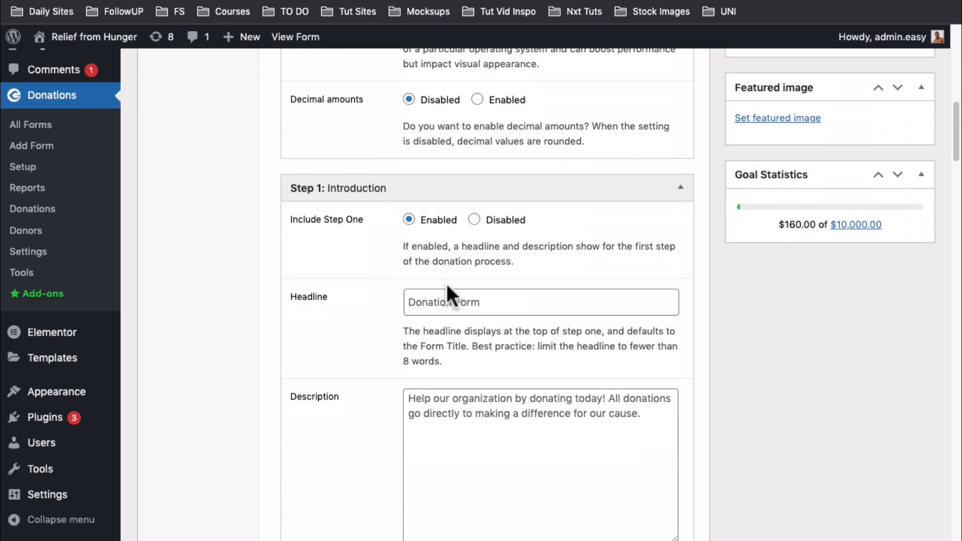
scroll(446, 283, "down", 2)
left_click(480, 210)
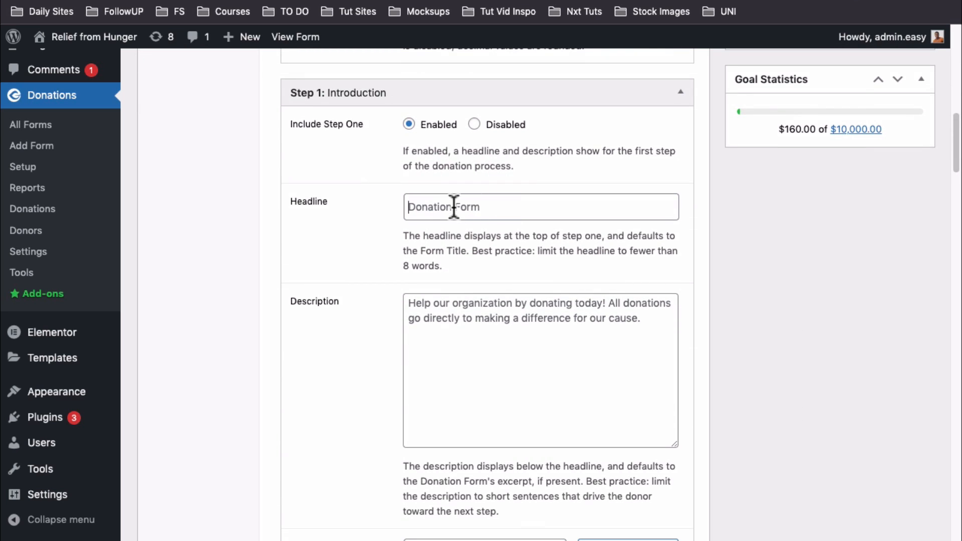
scroll(469, 290, "down", 3)
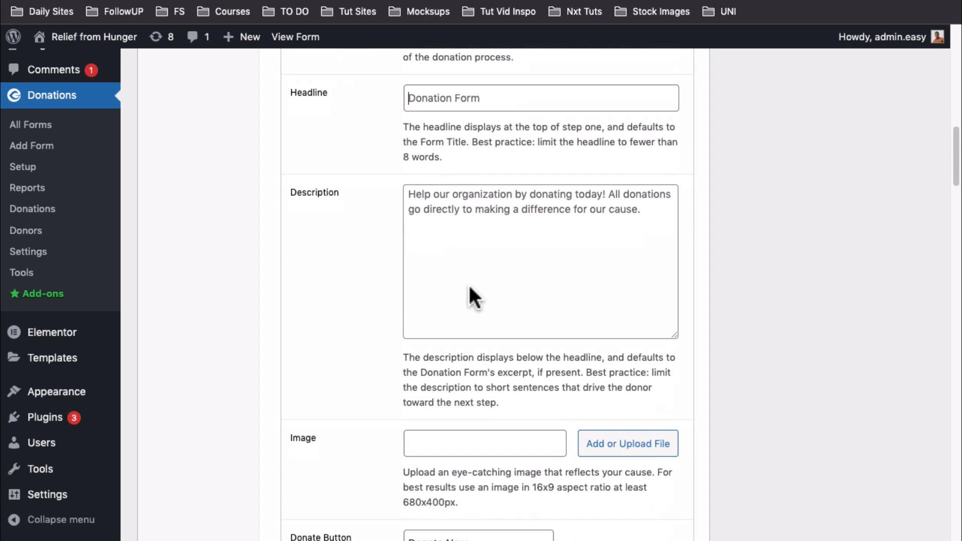
scroll(479, 273, "down", 4)
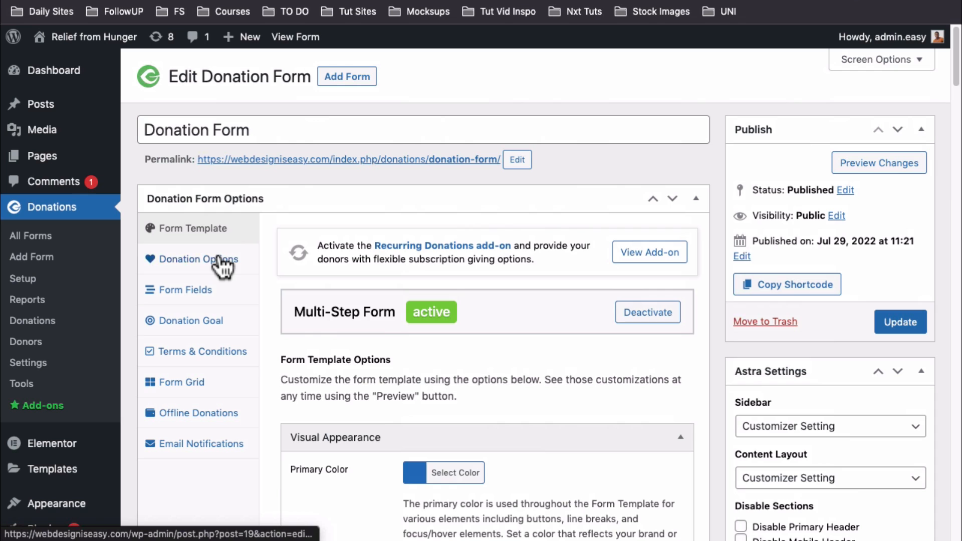
Open Donation Options and scroll to the custom amount limits and $10.00 donation level
left_click(220, 260)
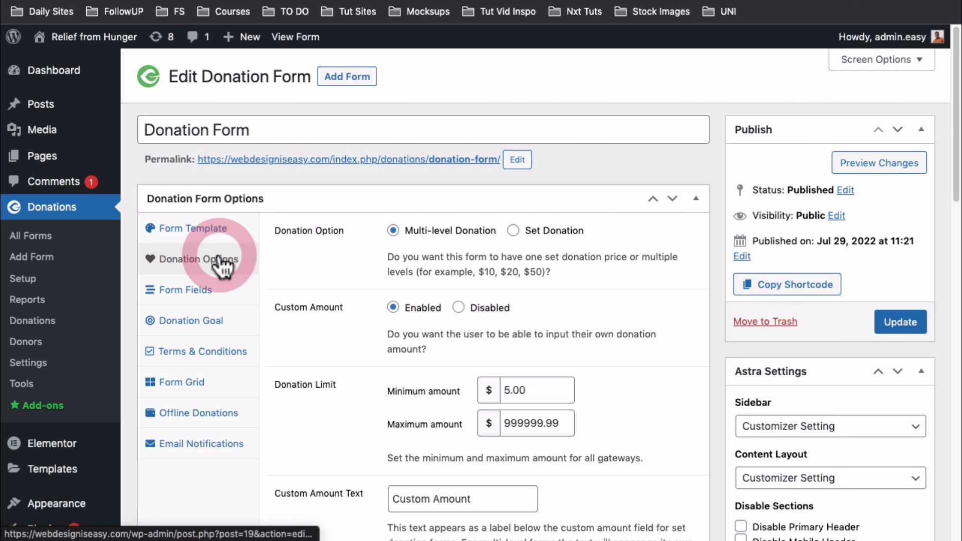
scroll(407, 326, "down", 5)
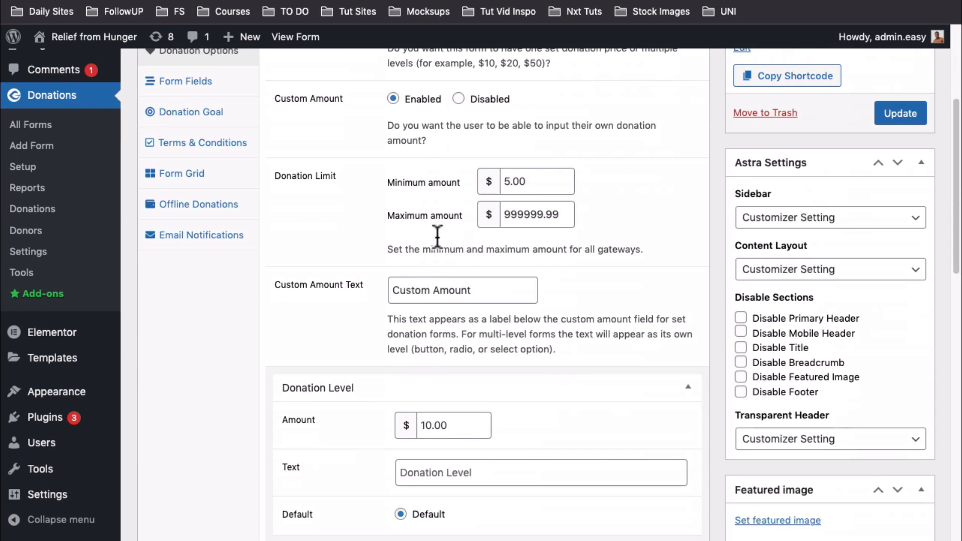
scroll(431, 393, "down", 5)
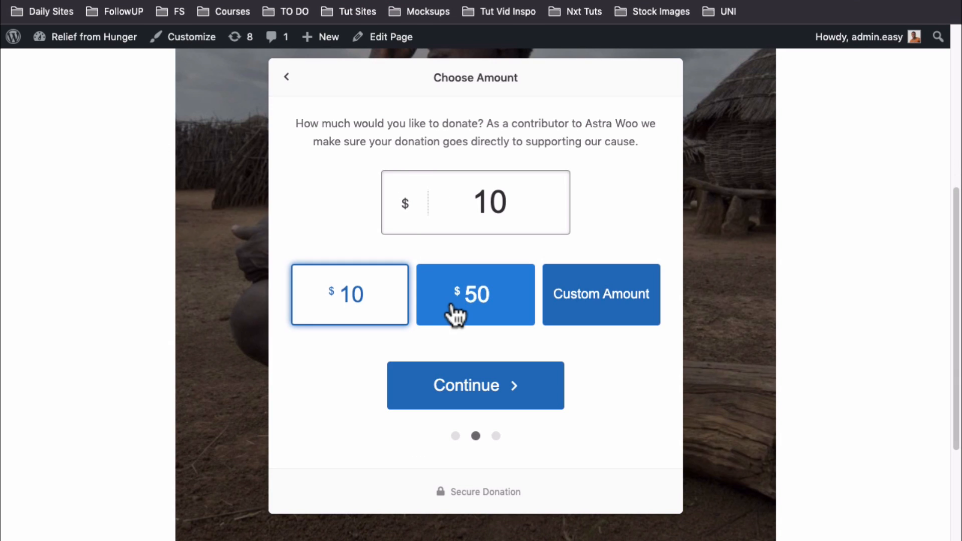
left_click(463, 316)
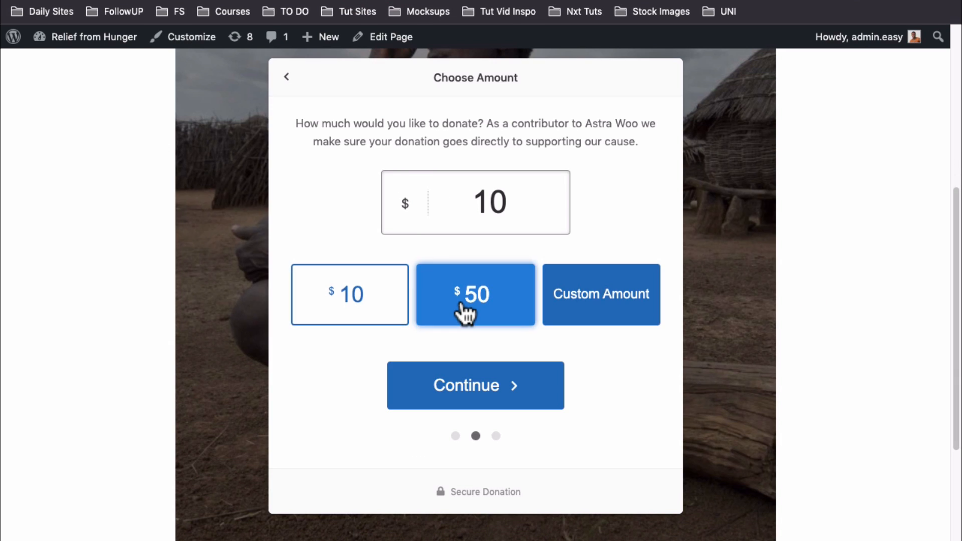
left_click(589, 300)
type("10")
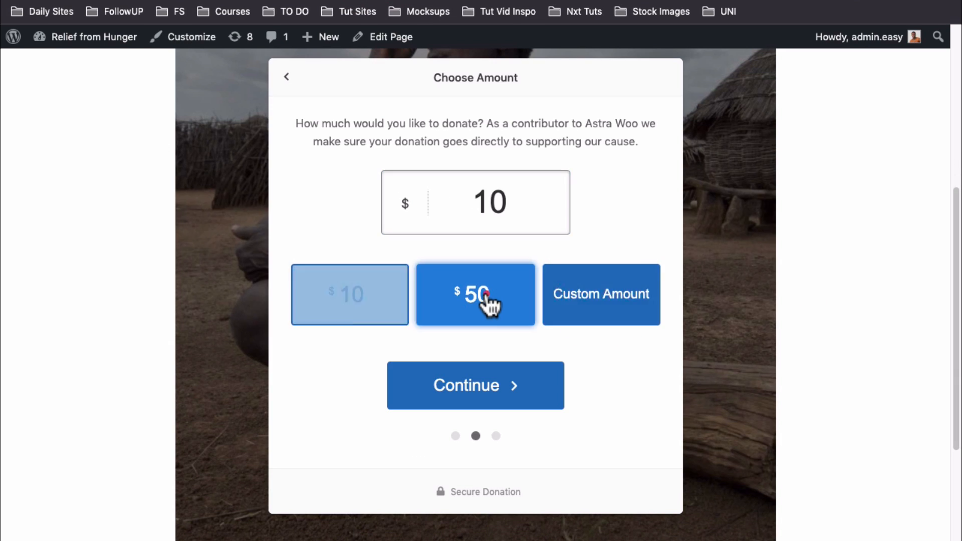
left_click(488, 303)
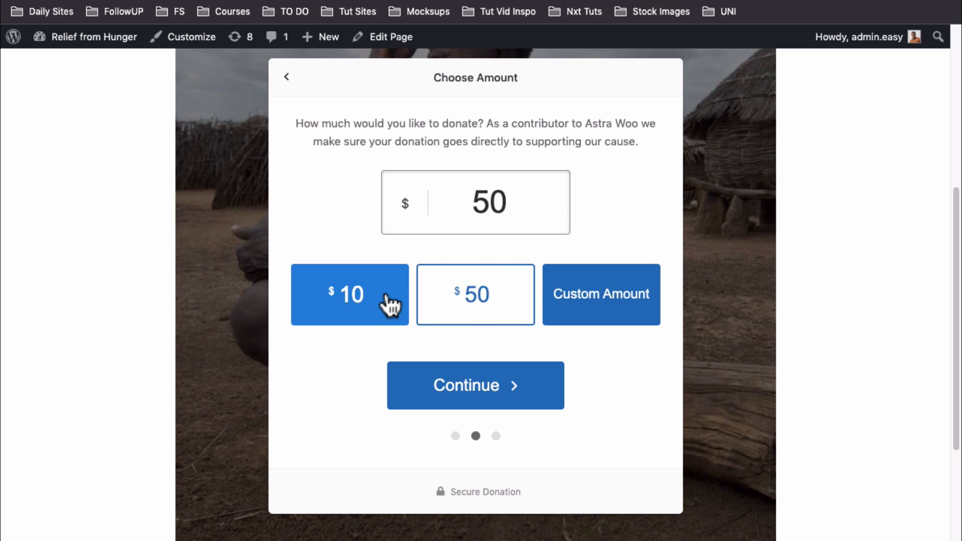
left_click(365, 304)
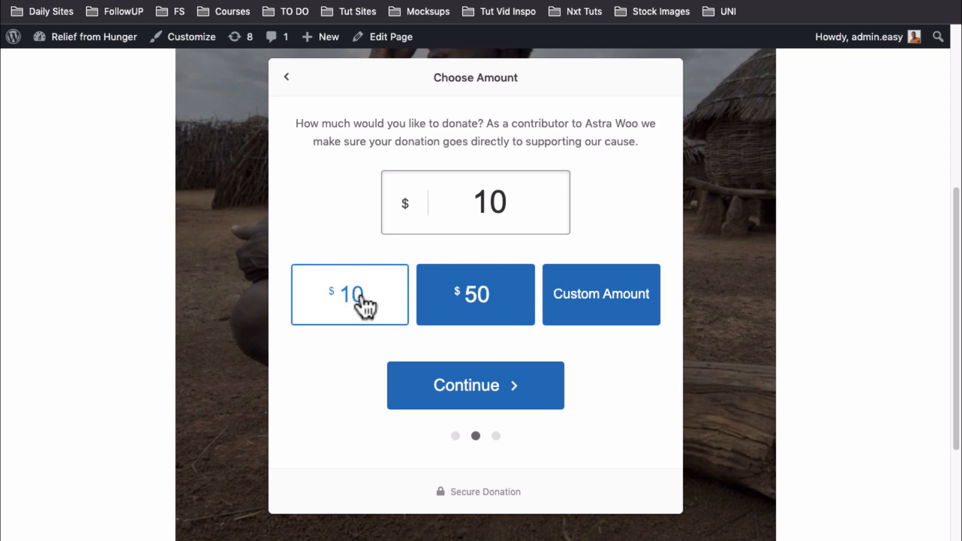
left_click(467, 300)
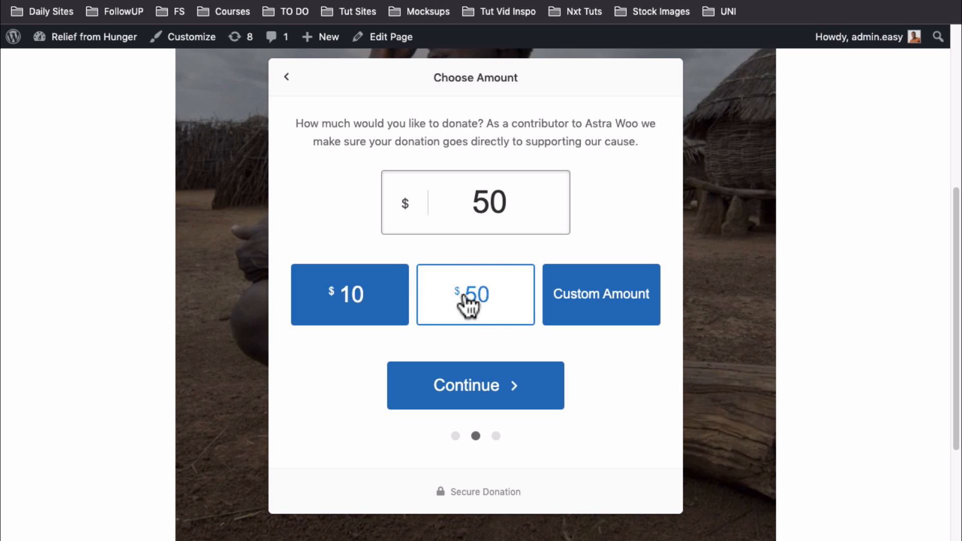
left_click(573, 296)
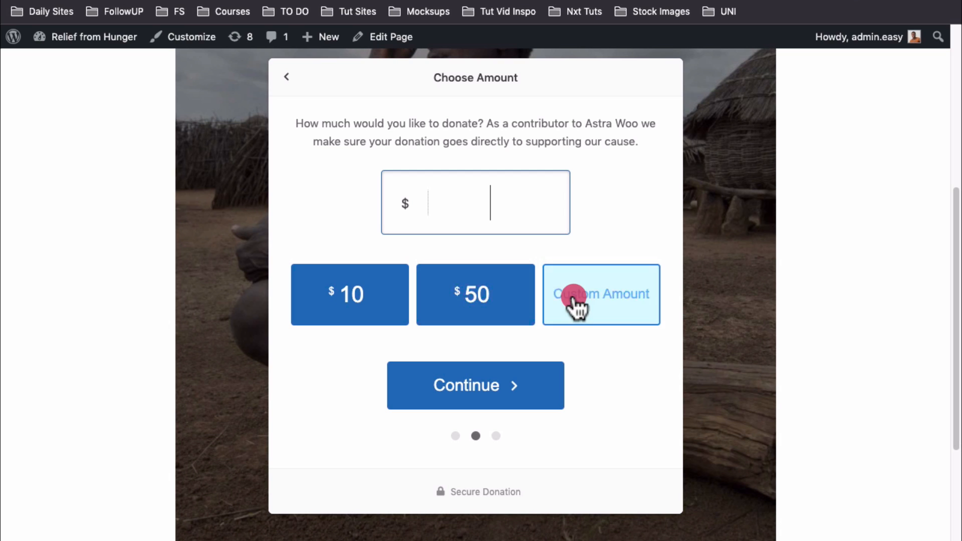
left_click(469, 294)
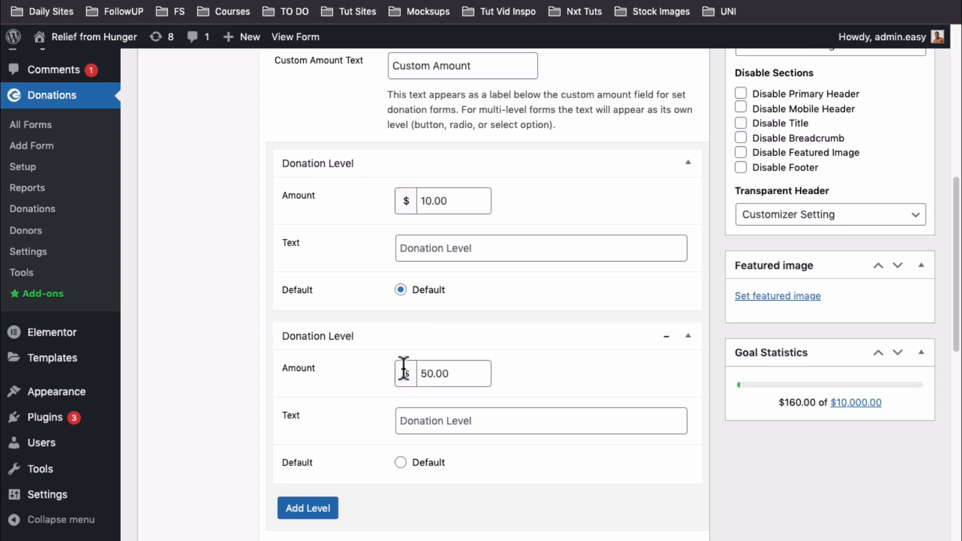
Add a third donation level of $100 and update the Donation Form
scroll(353, 358, "down", 5)
left_click(331, 305)
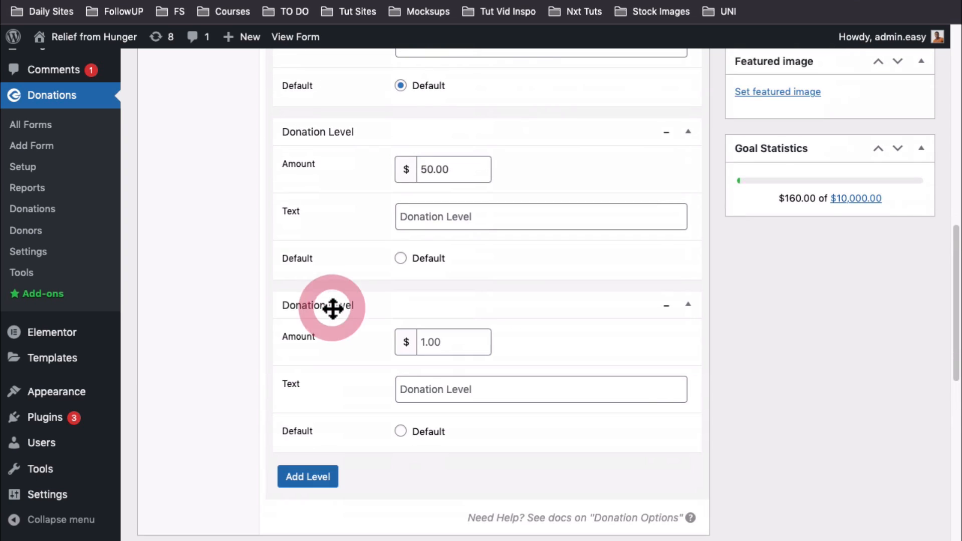
left_click(423, 342)
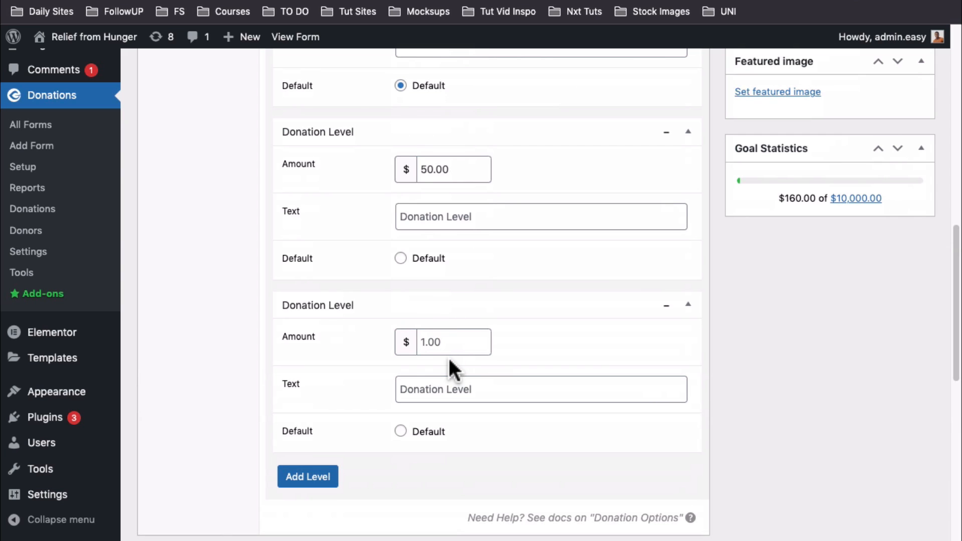
type("100")
scroll(536, 440, "down", 2)
scroll(419, 307, "up", 10)
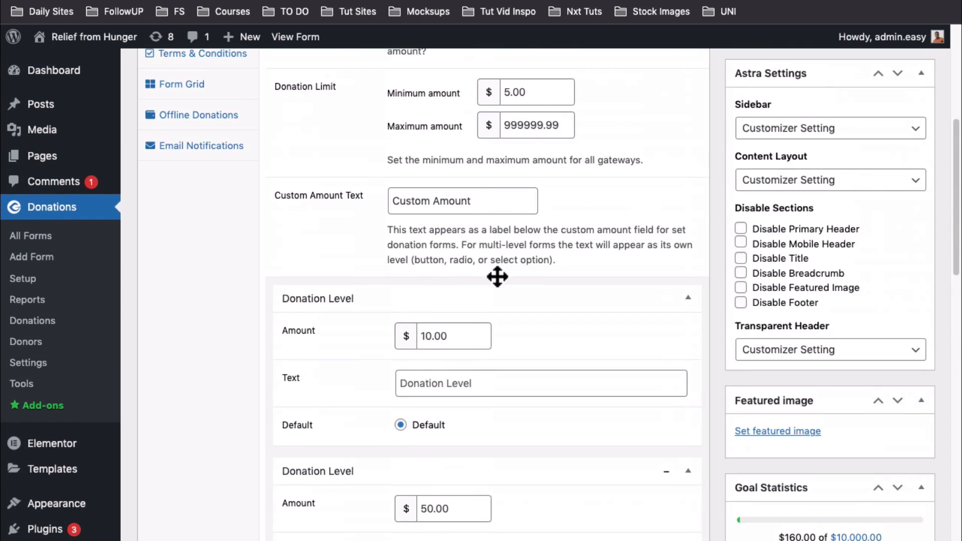
scroll(497, 276, "up", 5)
left_click(900, 372)
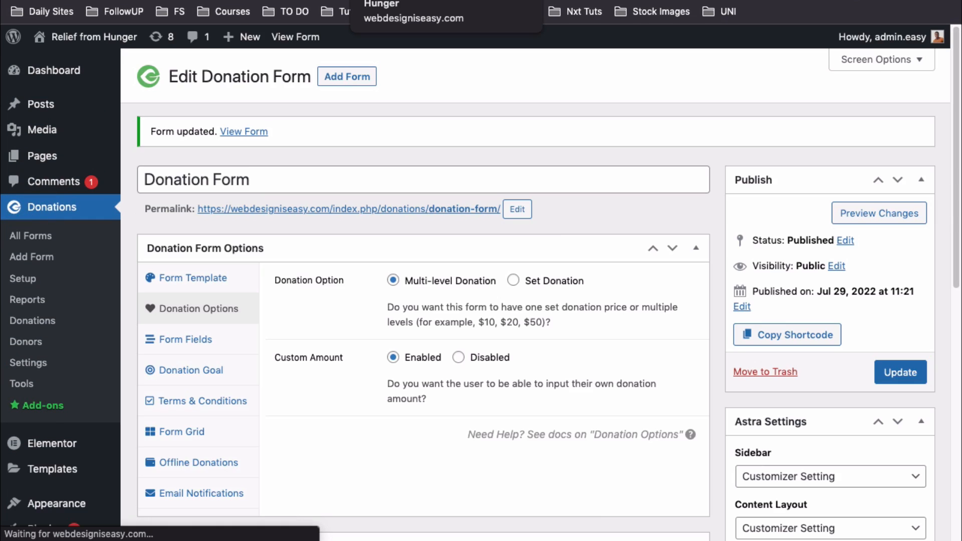
Reload the live donation page and go to its Choose Amount step
left_click(401, 0)
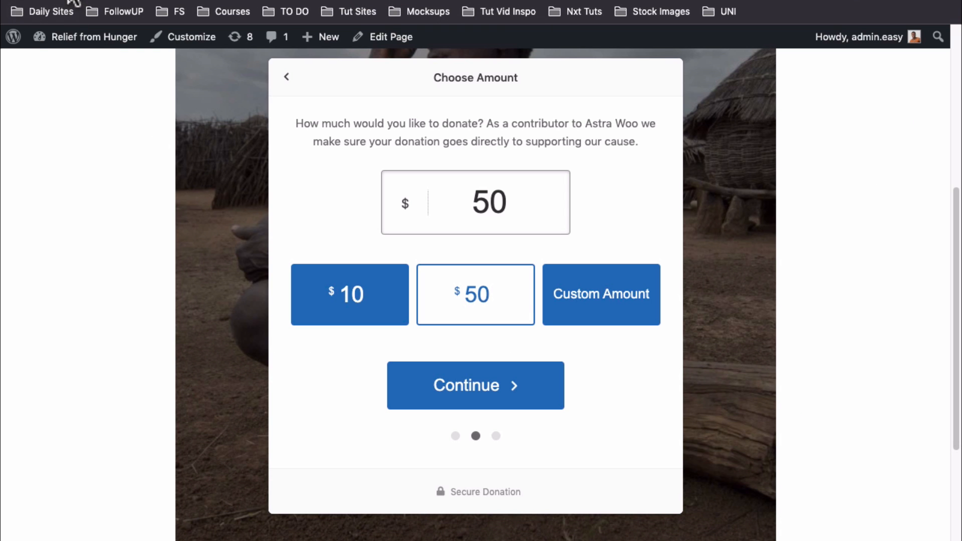
key("super+r")
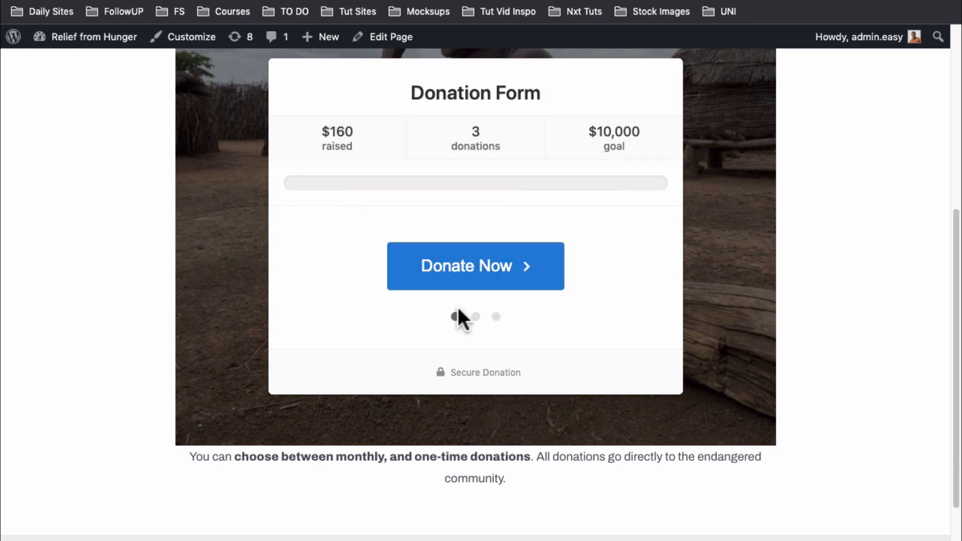
left_click(474, 316)
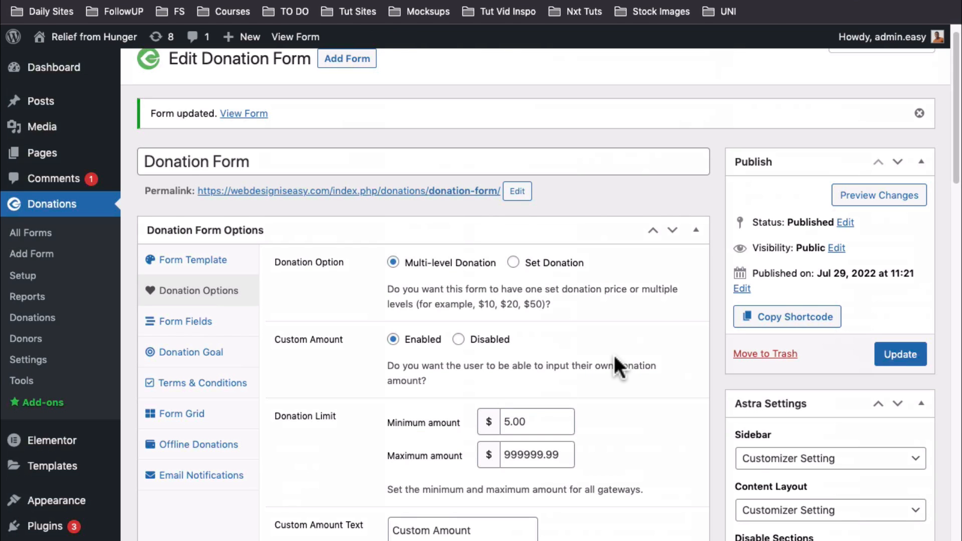
Switch the form to Set Donation with a $10.00 fixed amount and update it
scroll(613, 354, "down", 1)
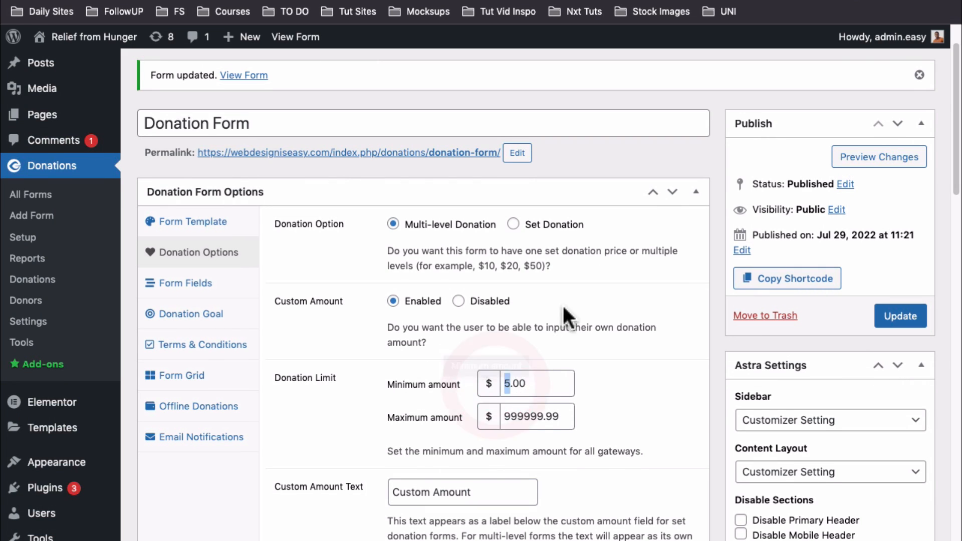
left_click(513, 224)
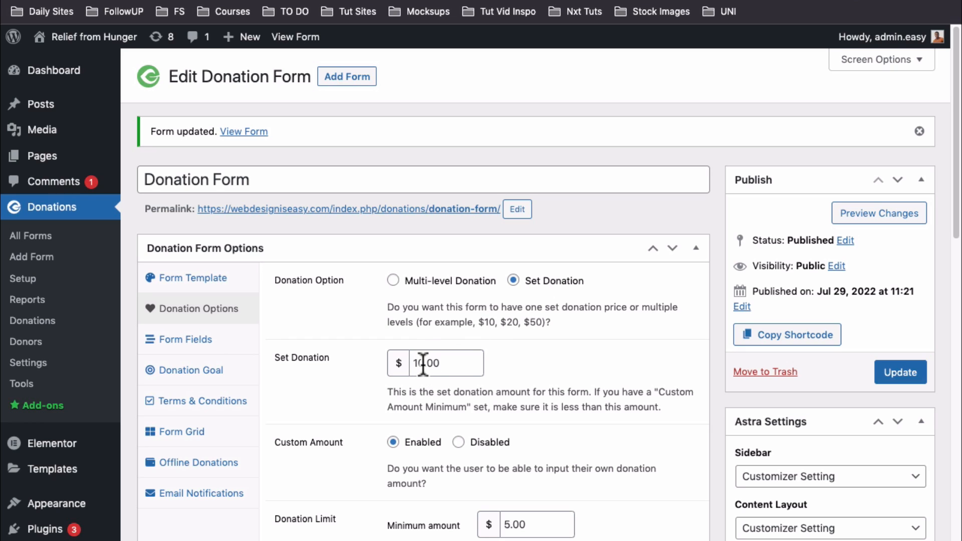
left_click(414, 363)
left_click_drag(414, 363, 431, 363)
scroll(431, 362, "down", 3)
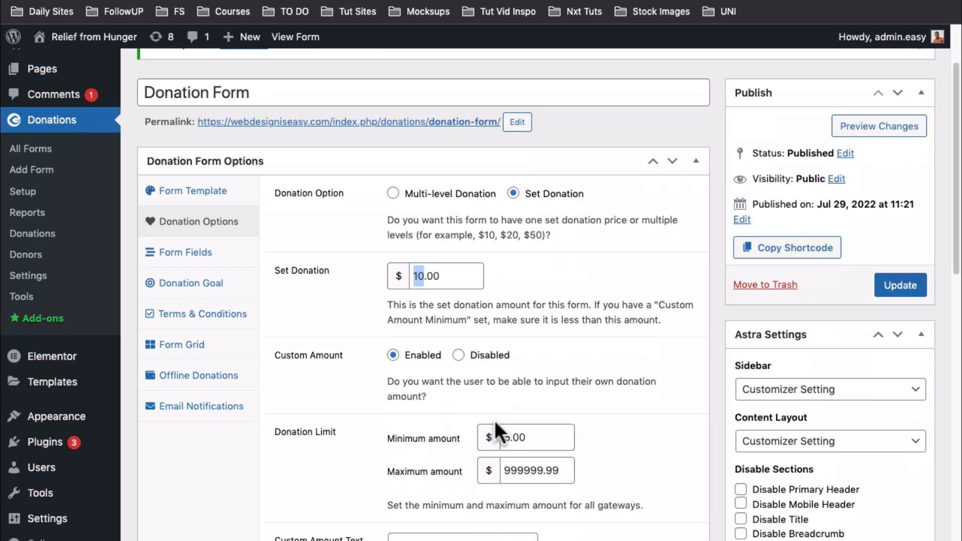
scroll(495, 424, "down", 6)
scroll(495, 423, "up", 5)
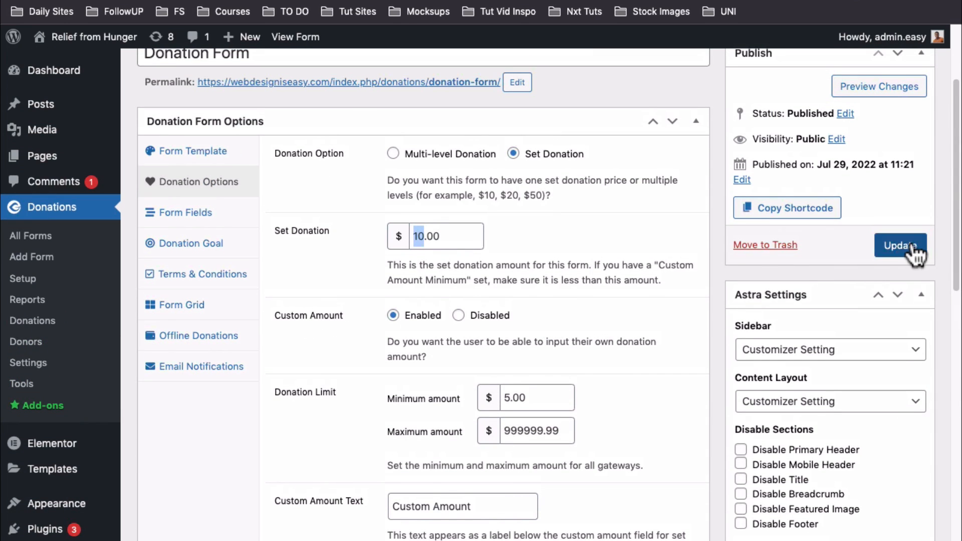
left_click(912, 245)
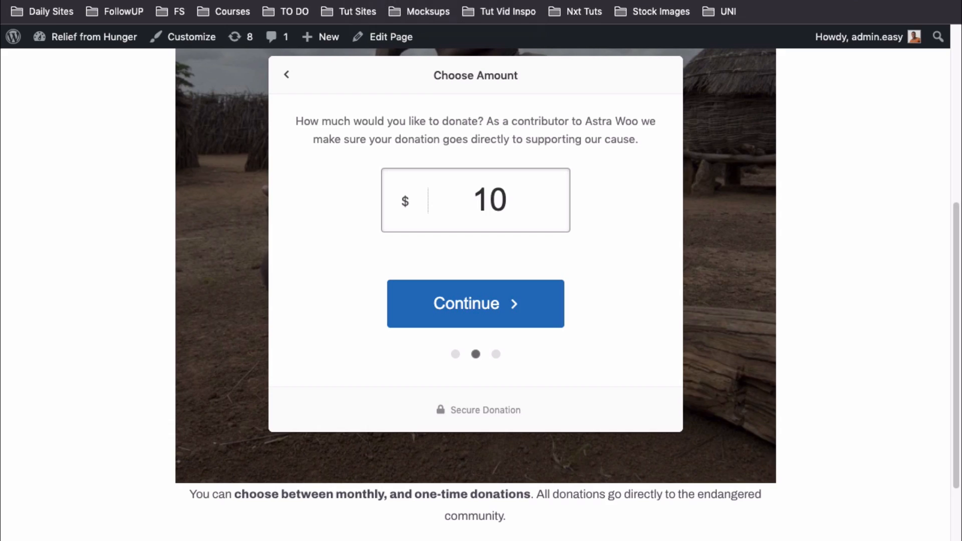
Check the 10 amount on the live form, then set Custom Amount to Disabled
scroll(521, 314, "up", 4)
scroll(519, 315, "down", 2)
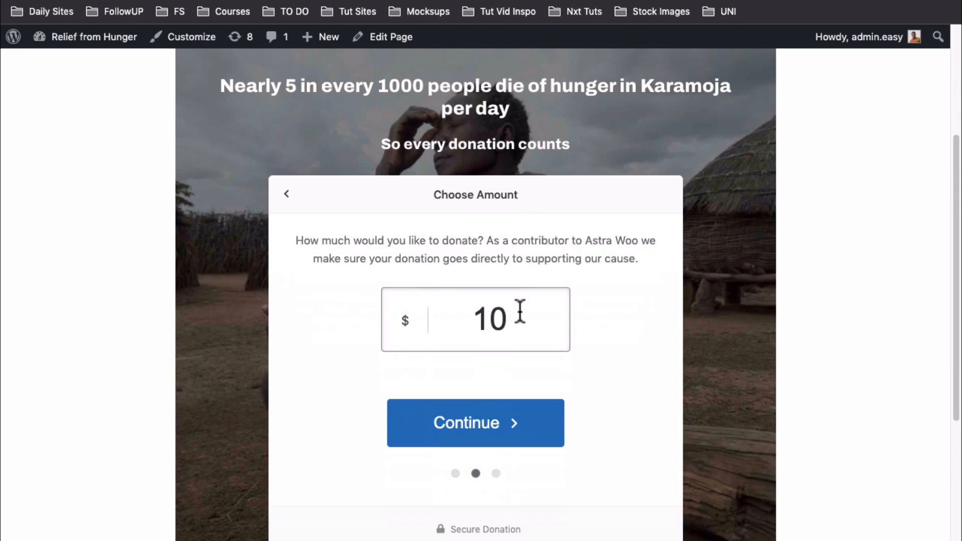
left_click_drag(519, 316, 470, 316)
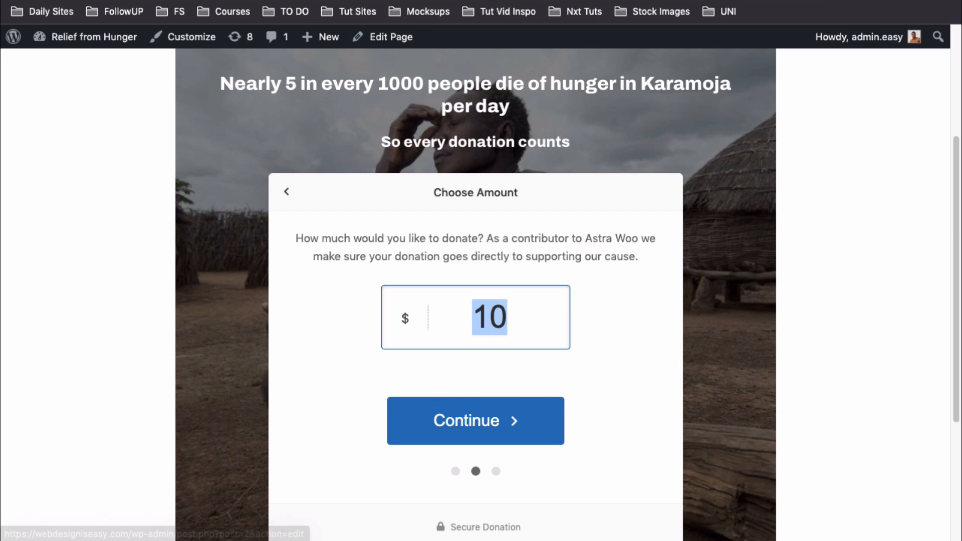
left_click(389, 1)
scroll(487, 372, "down", 3)
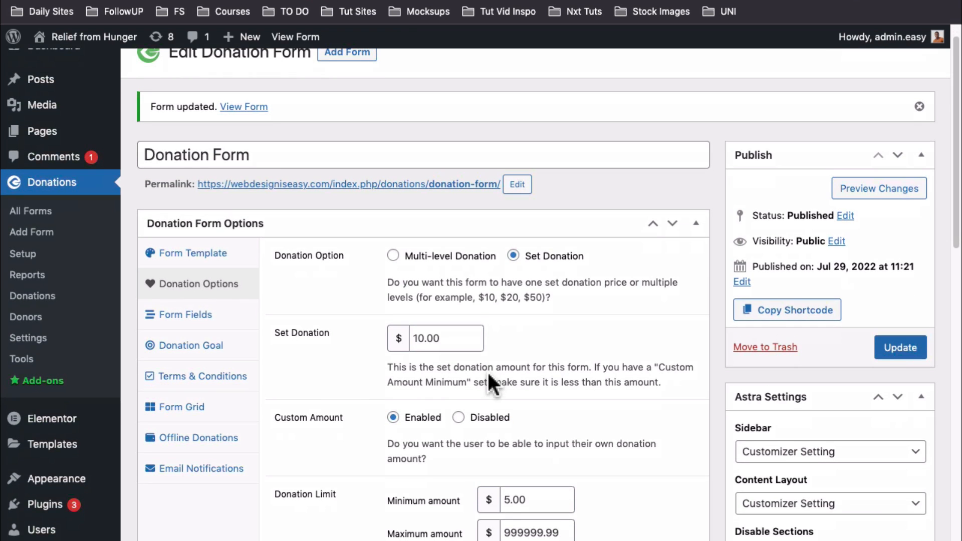
left_click(471, 337)
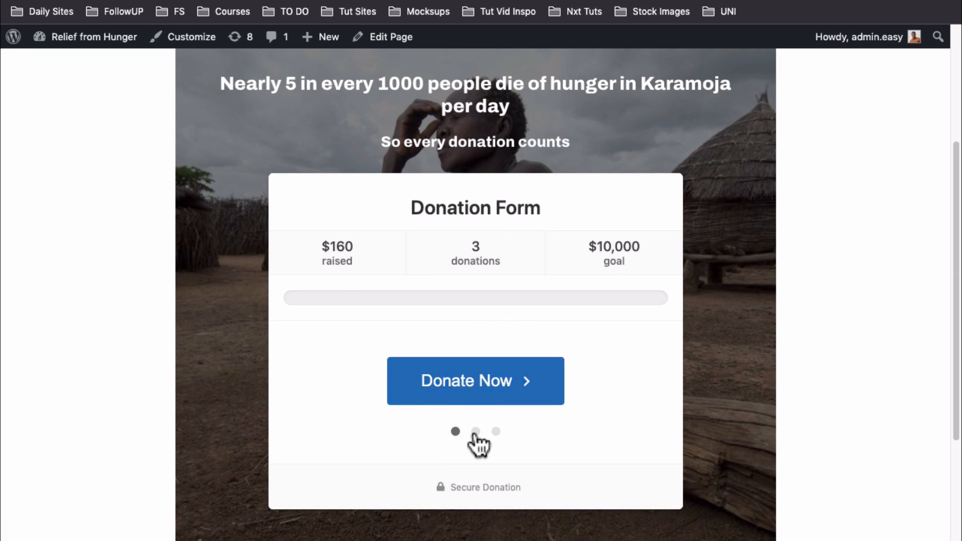
Recheck the live form's amount field, then open the Form Fields settings
left_click(475, 432)
double_click(490, 196)
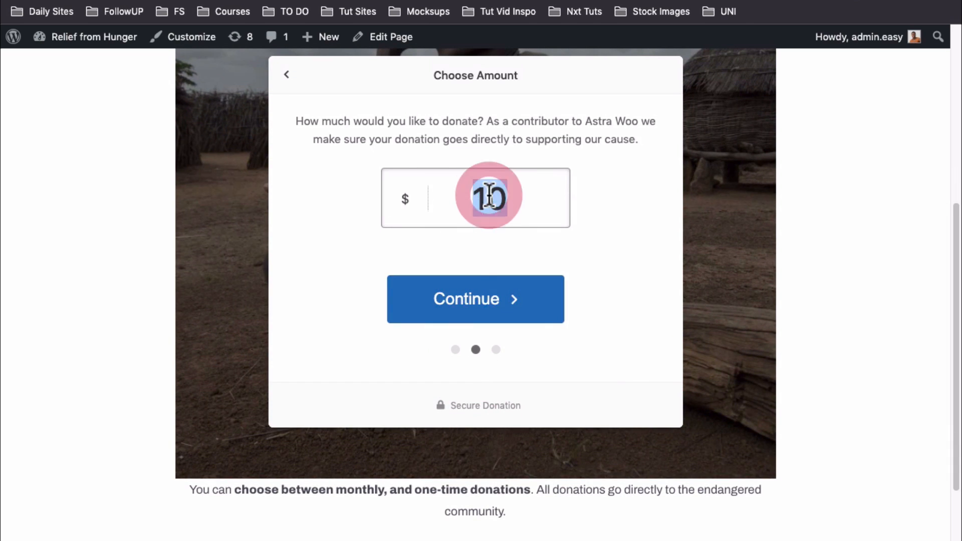
left_click(479, 199)
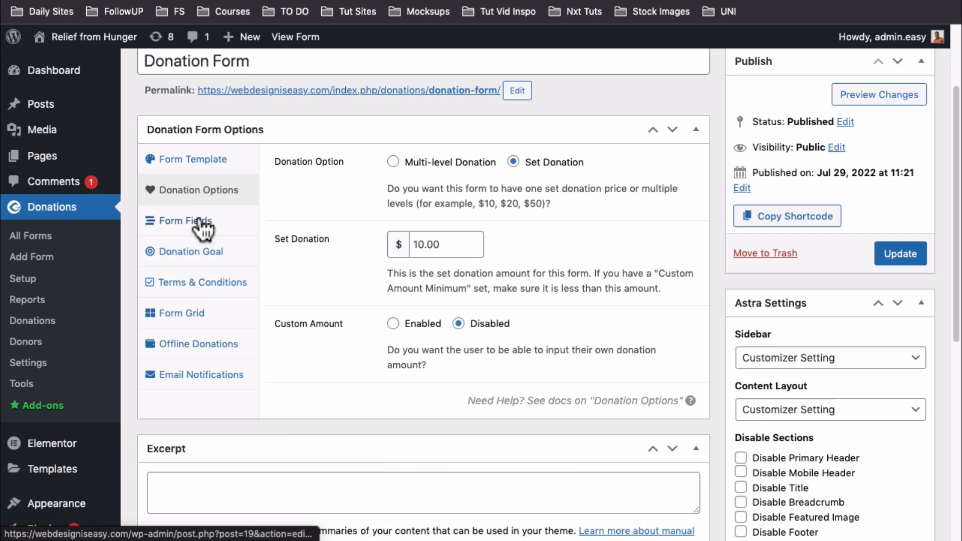
left_click(202, 223)
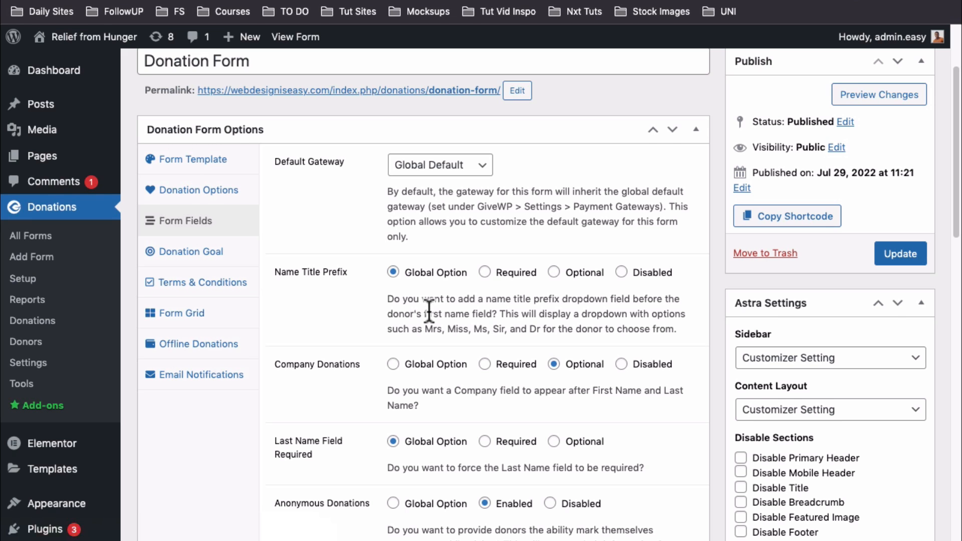
Scroll through the Form Fields options, then open the Donation Goal settings
scroll(429, 310, "down", 1)
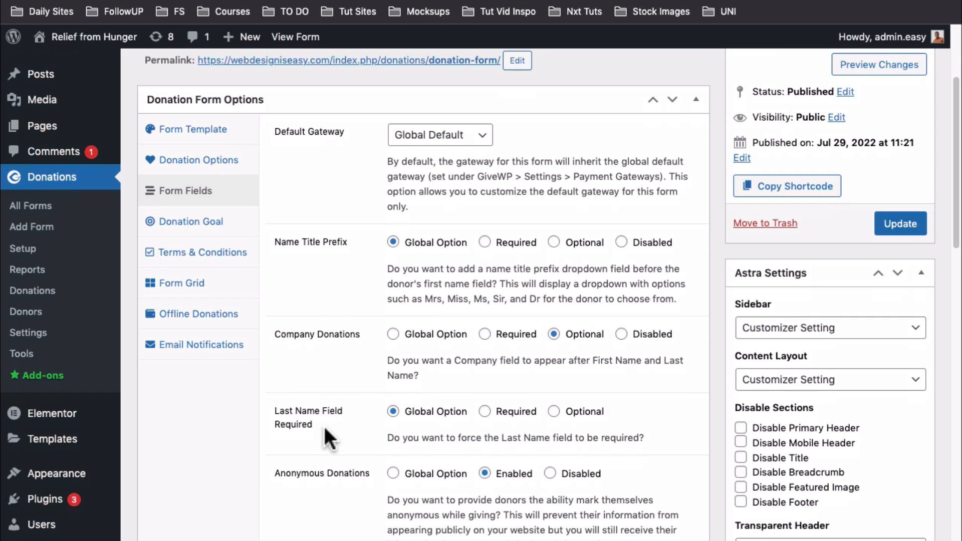
scroll(324, 427, "down", 4)
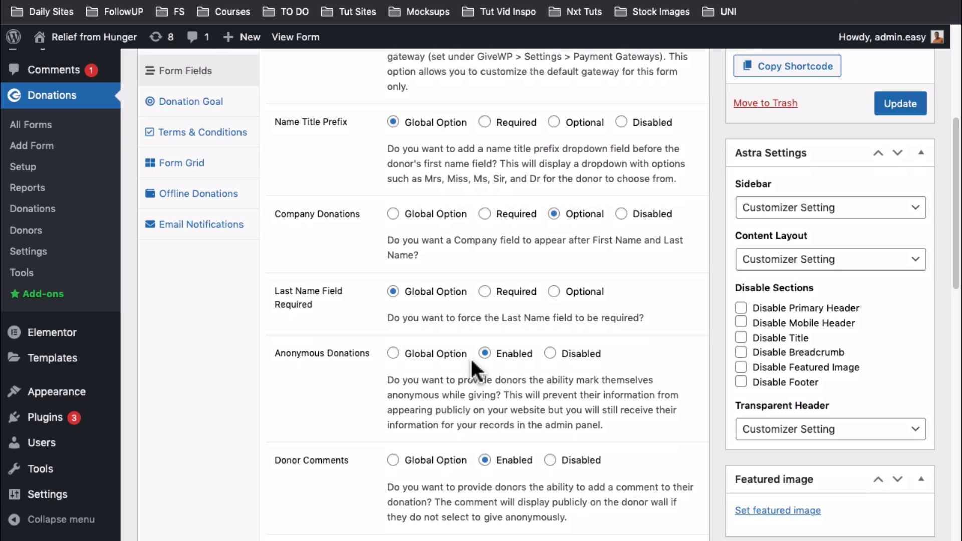
scroll(470, 357, "down", 3)
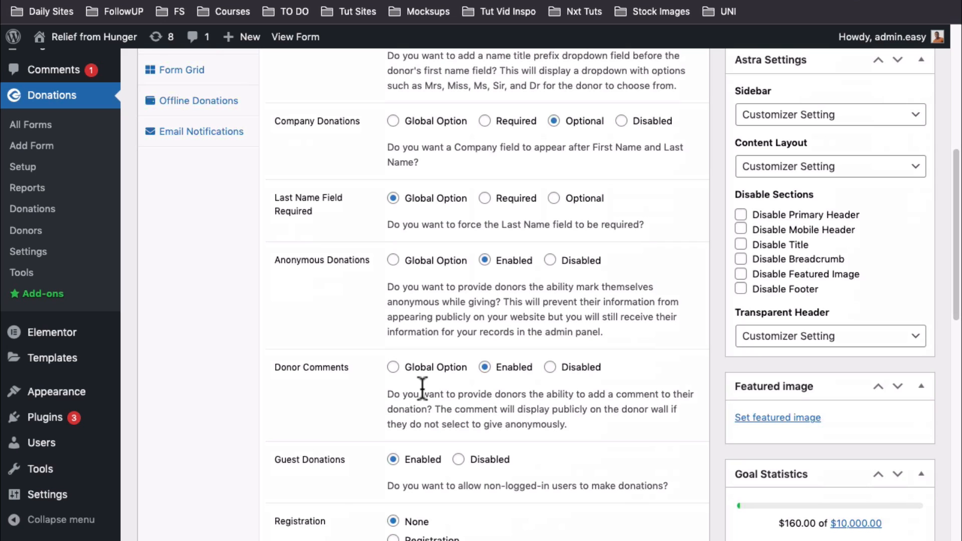
scroll(402, 446, "down", 1)
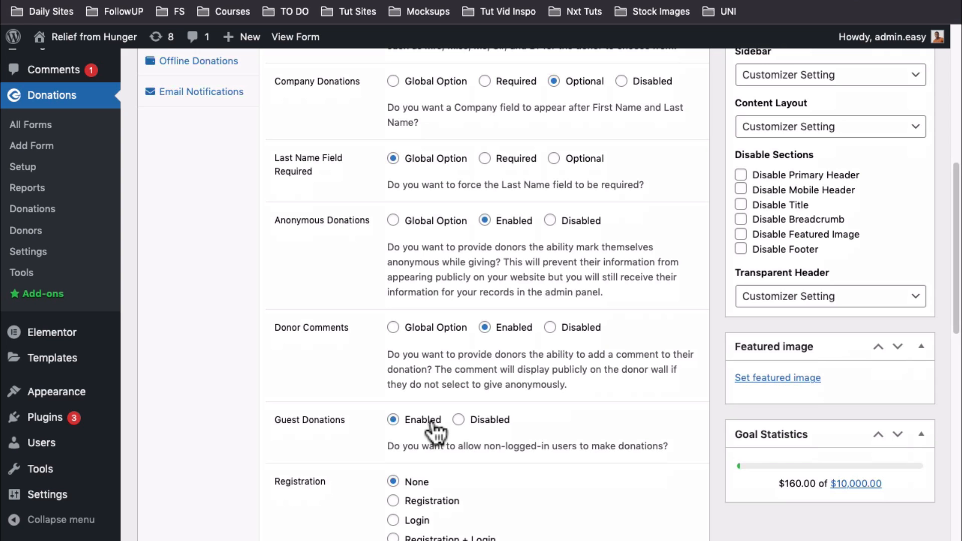
scroll(435, 430, "up", 6)
left_click(211, 273)
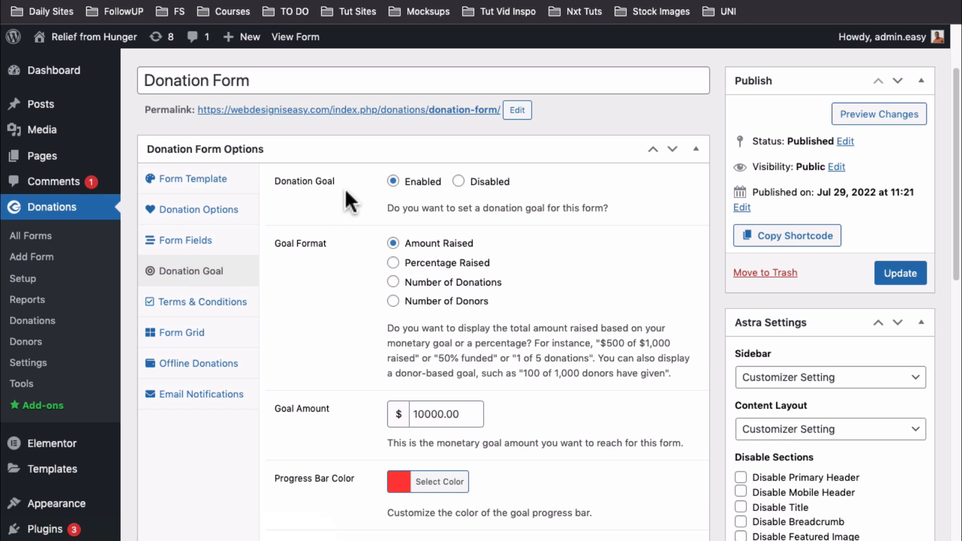
Disable the donation goal and confirm the live form no longer shows goal figures
left_click(459, 181)
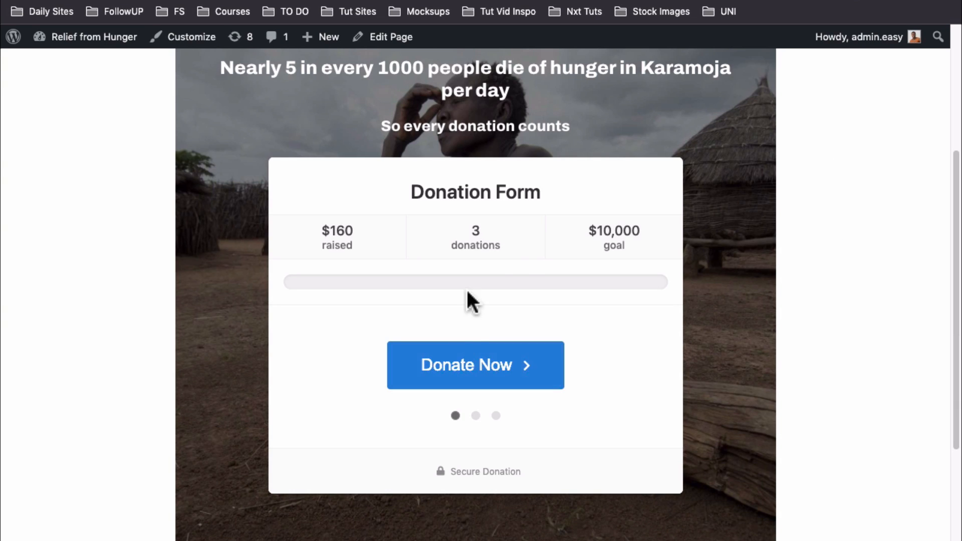
left_click(74, 1)
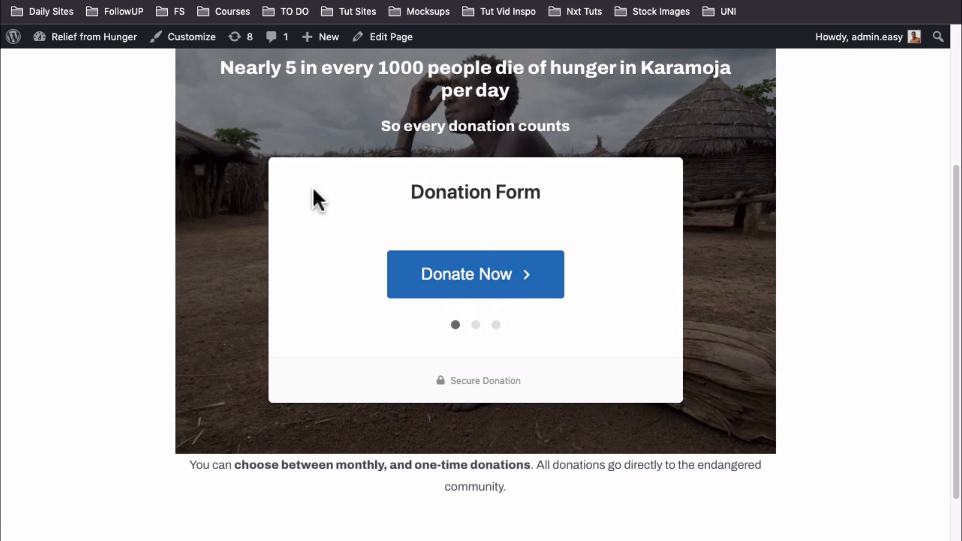
left_click(484, 274)
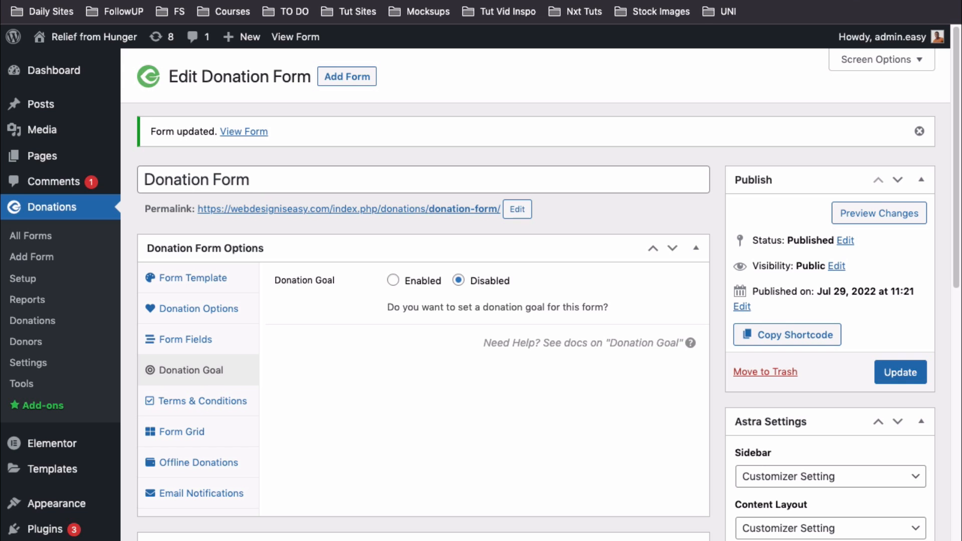
Re-enable the donation goal with a 10000.00 goal amount and open the progress bar colour picker
left_click(393, 281)
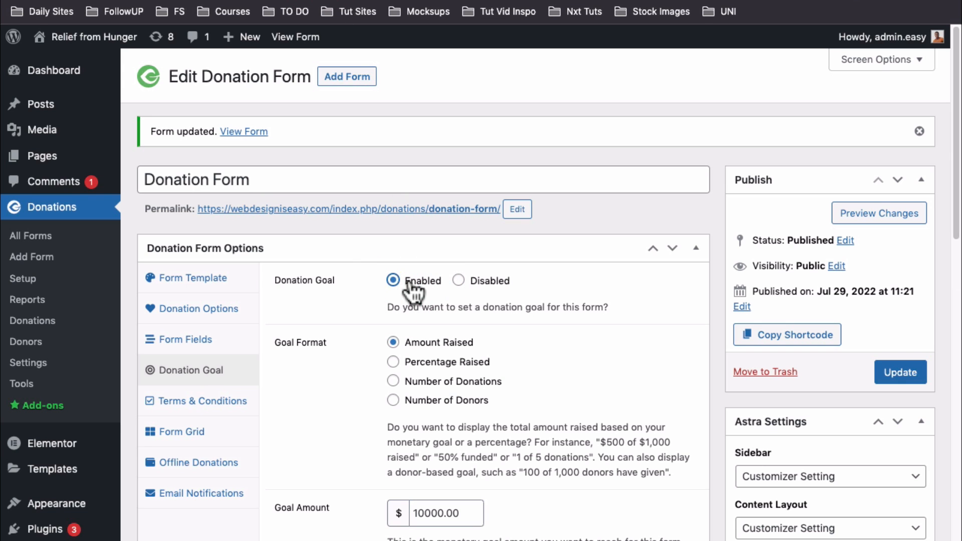
left_click(419, 513)
type("0")
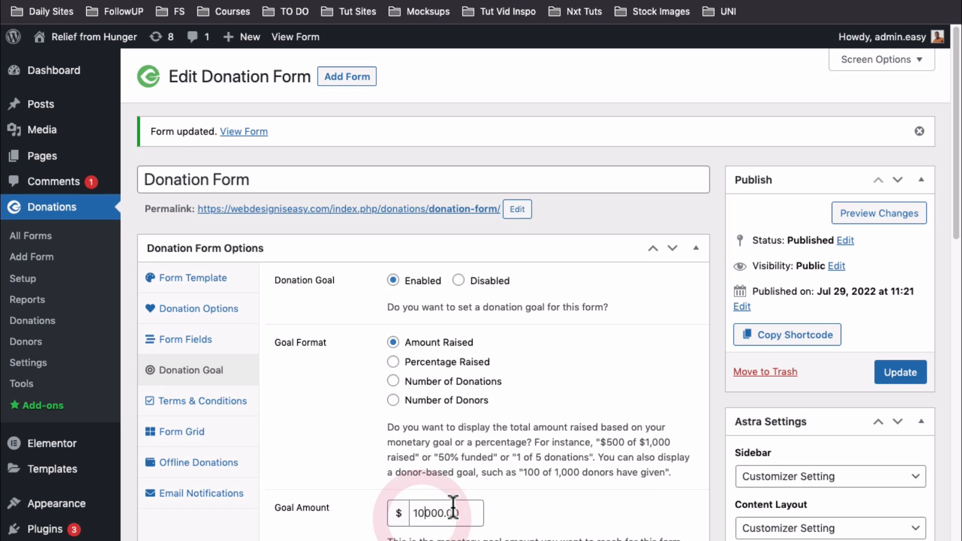
scroll(441, 506, "down", 1)
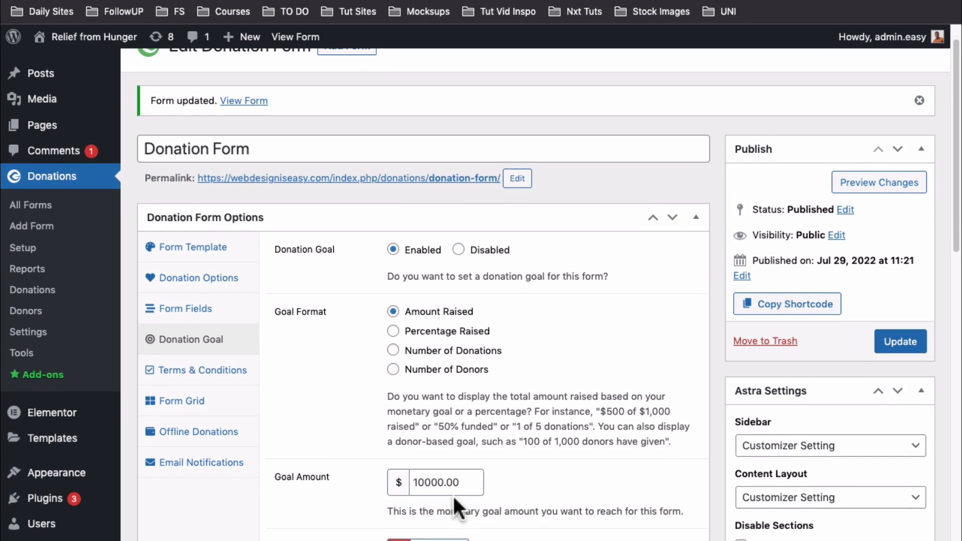
scroll(452, 494, "down", 5)
left_click(401, 323)
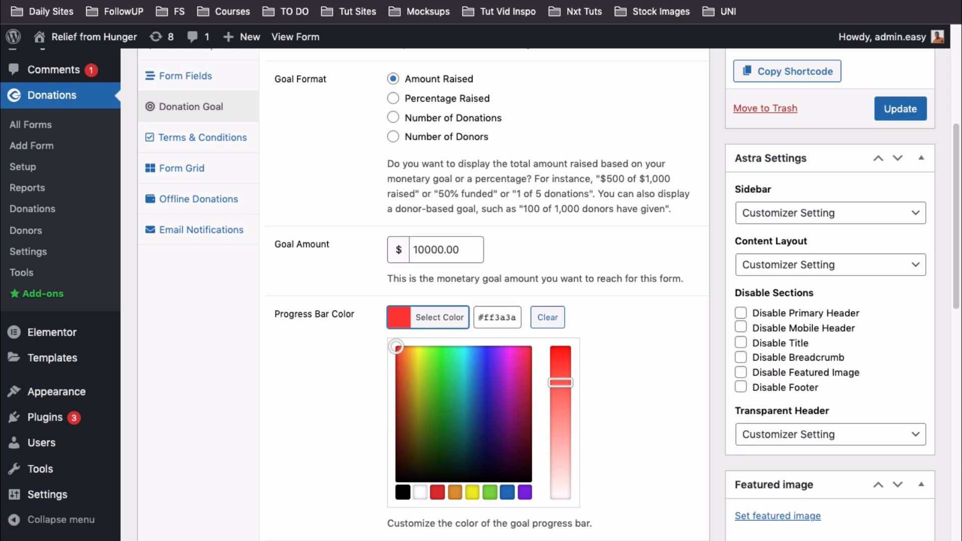
Check the live form again shows $160 raised, 3 donations and the $10,000 goal
left_click(342, 1)
left_click(454, 389)
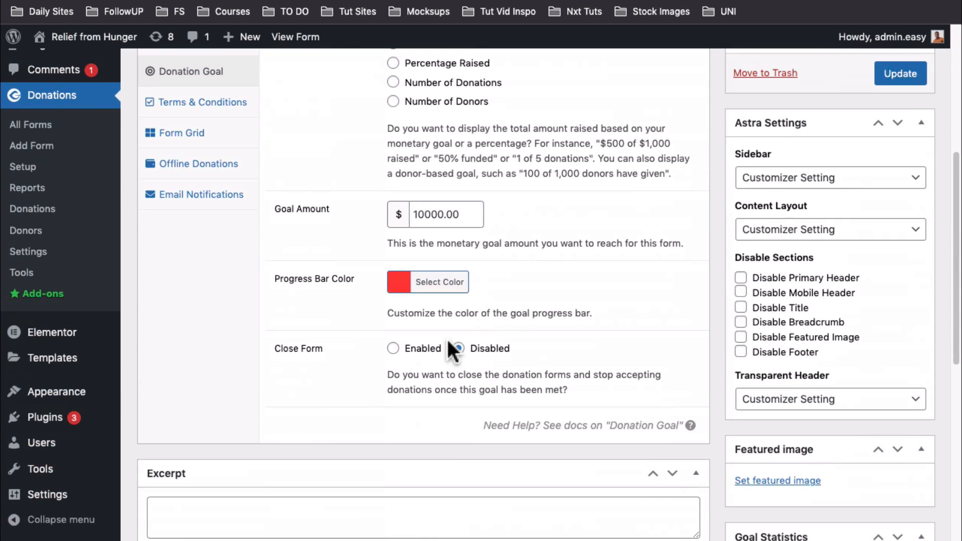
scroll(398, 318, "up", 4)
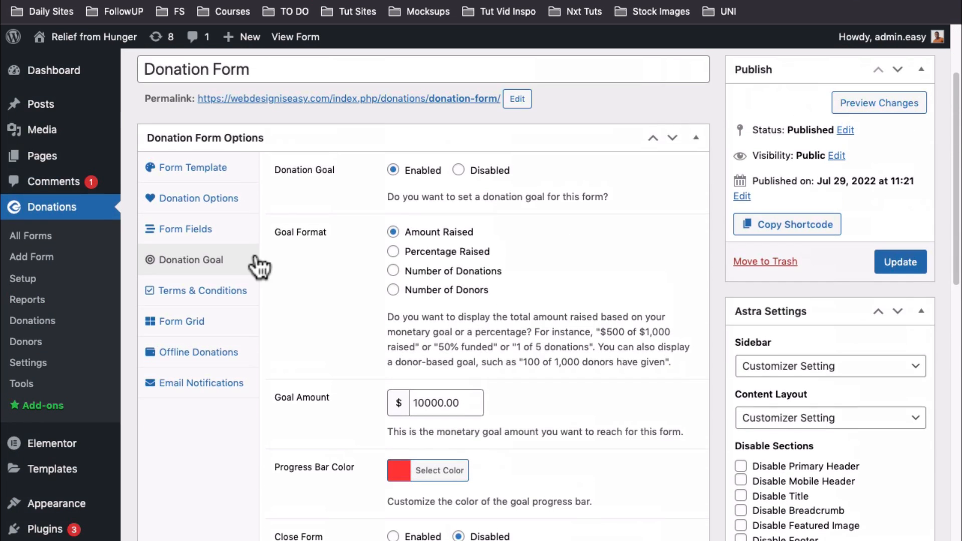
Open Terms and Conditions and try Global, Customize, then Disabled
left_click(199, 293)
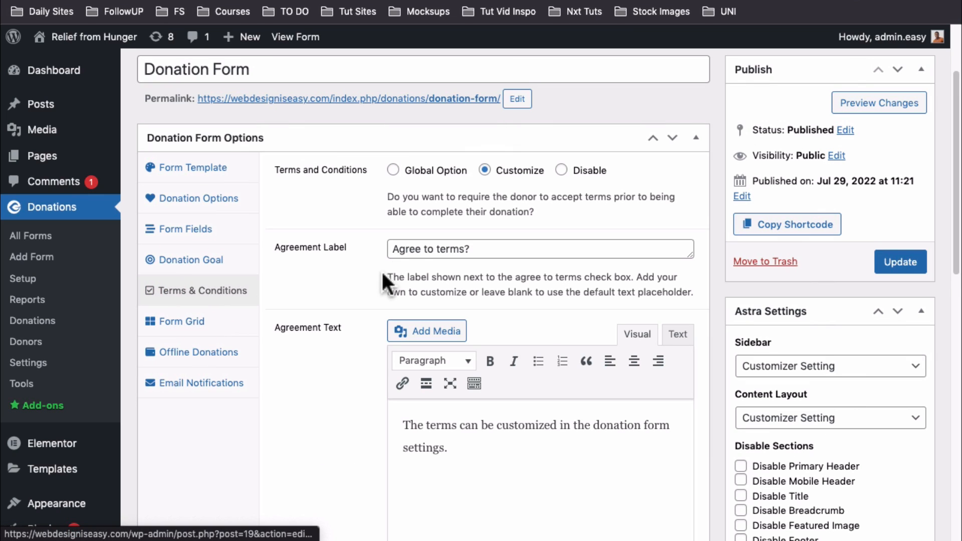
left_click(392, 170)
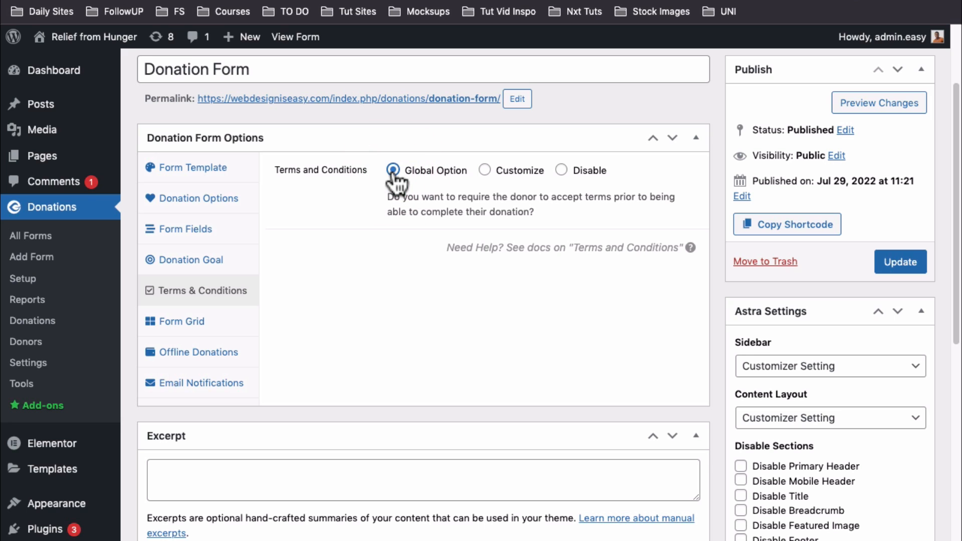
left_click(484, 171)
left_click(562, 170)
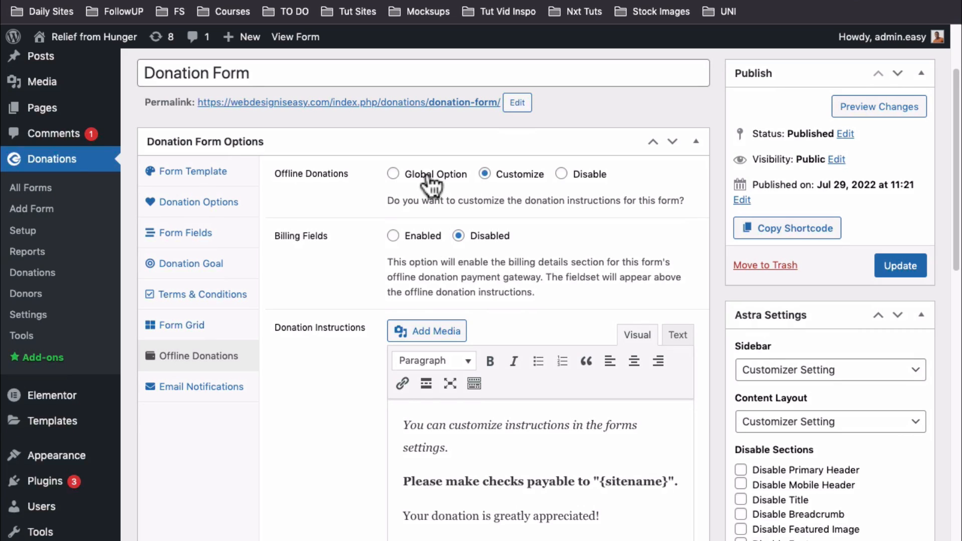
Set Offline Donations to Customize and scroll to the donation instructions
left_click(427, 175)
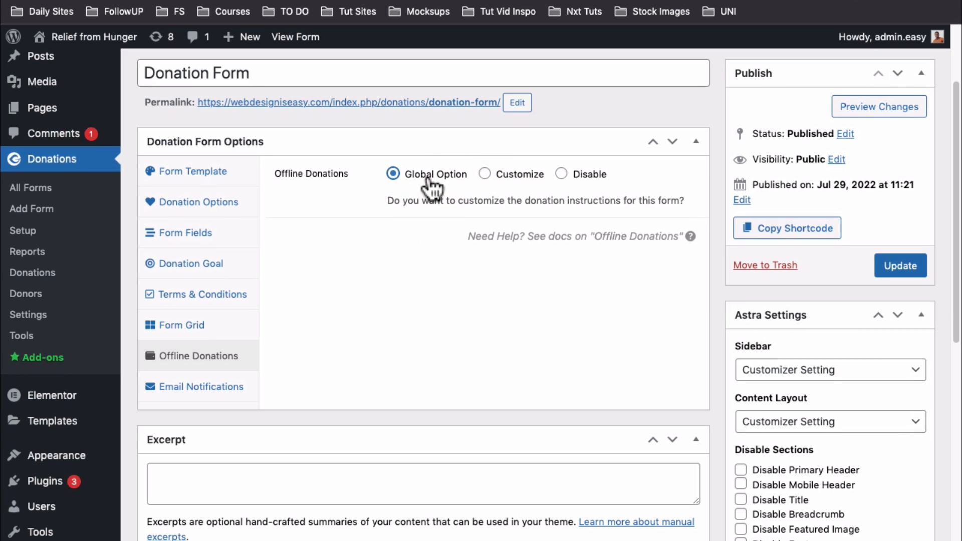
left_click(523, 181)
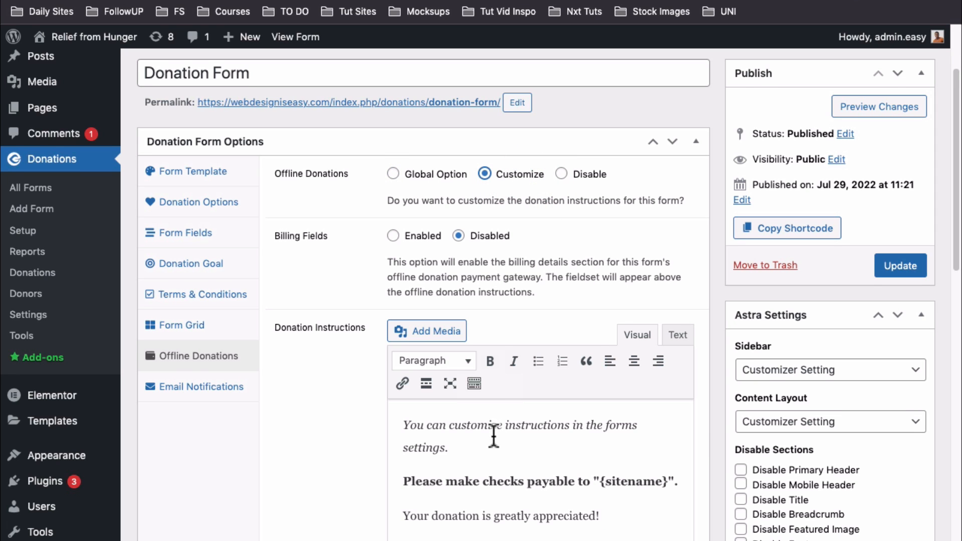
scroll(493, 436, "down", 3)
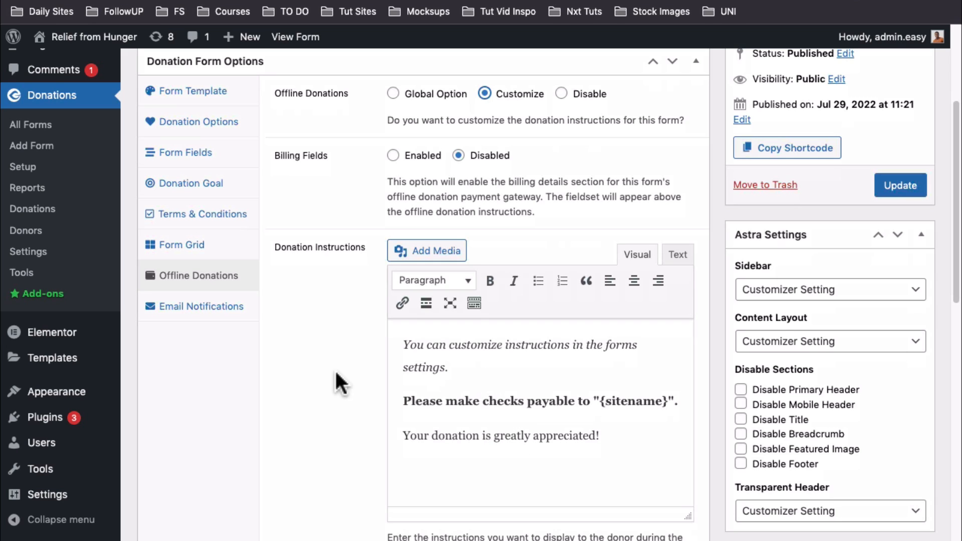
Open the form's Donation Receipt email settings and switch them to Customize
mouse_move(196, 311)
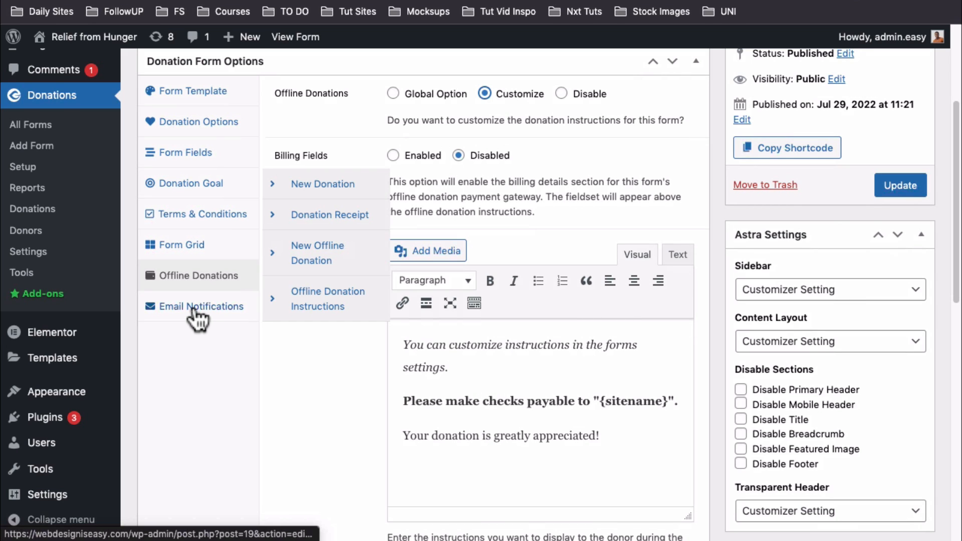
left_click(196, 311)
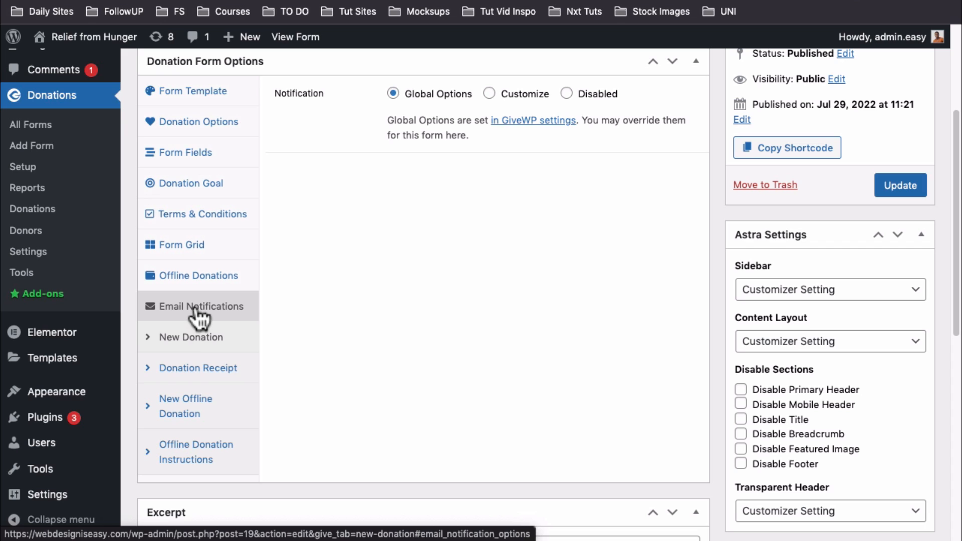
left_click(192, 370)
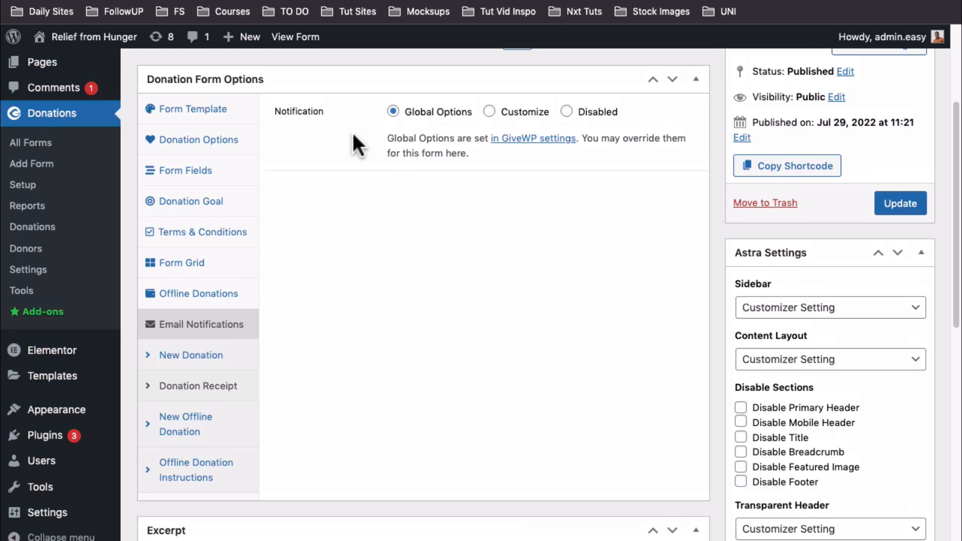
left_click(504, 111)
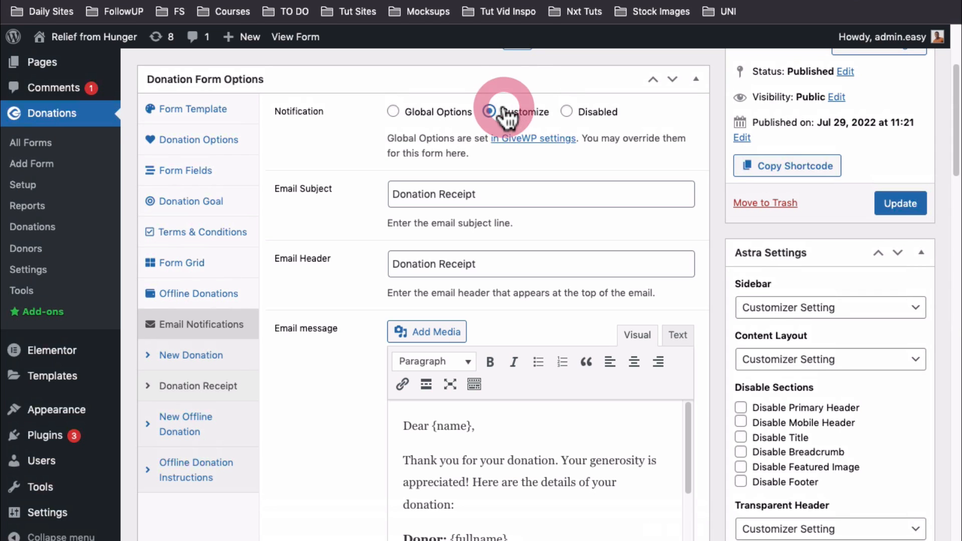
scroll(526, 489, "down", 5)
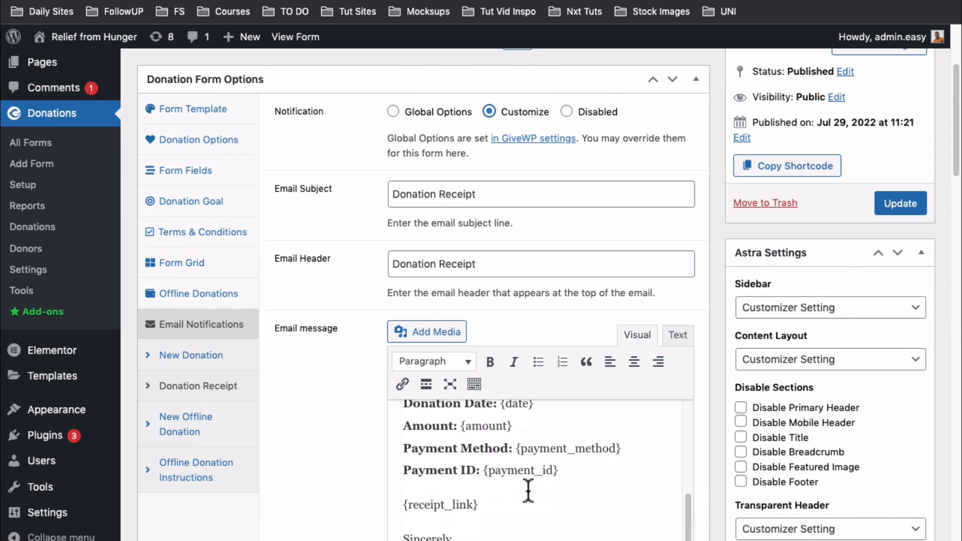
Switch the receipt email back to Global Options and open GiveWP's email settings
left_click(394, 112)
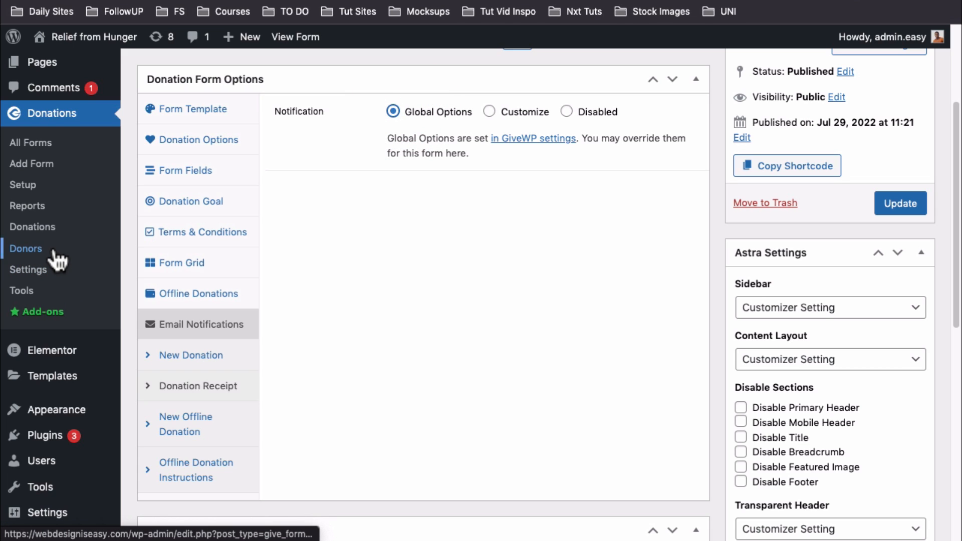
left_click(15, 275)
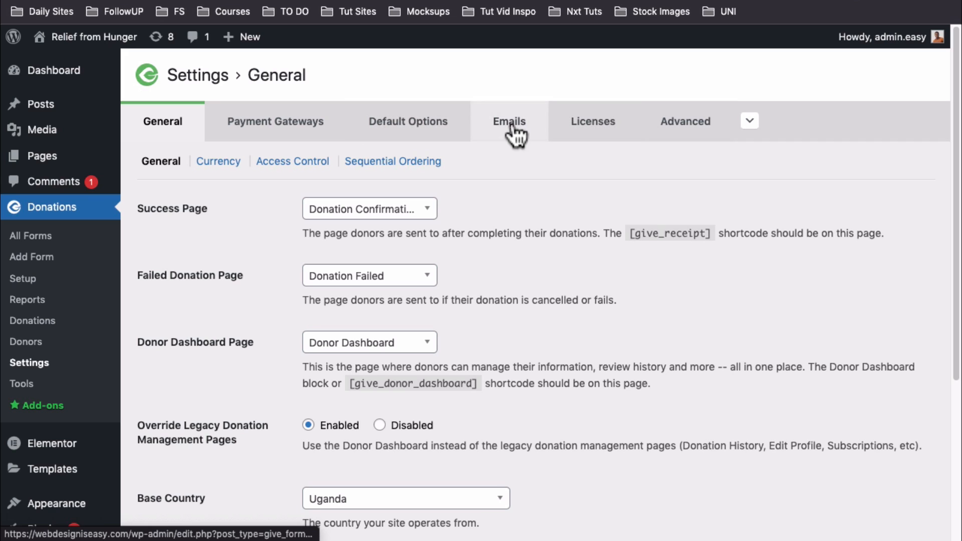
left_click(510, 128)
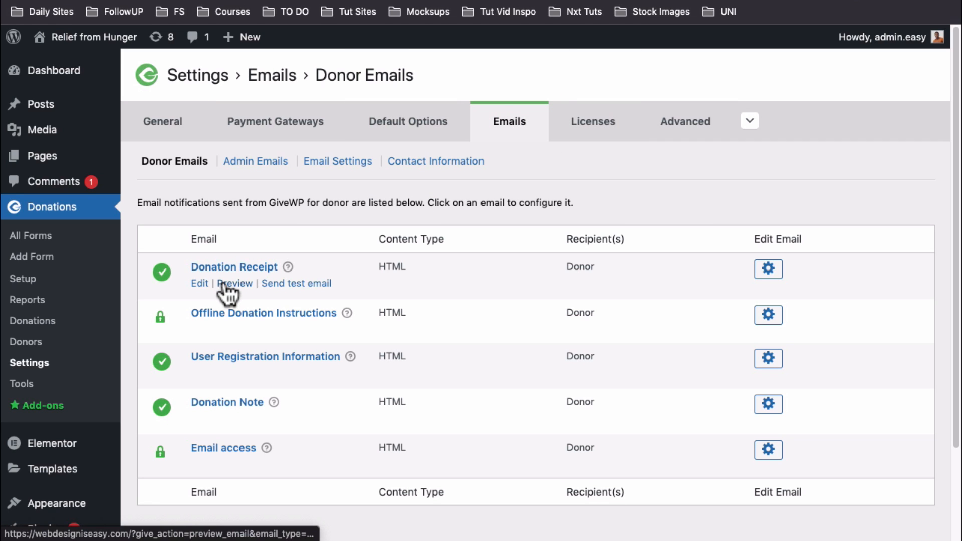
Preview the Donation Receipt and admin New Donation emails, then return to all forms
left_click(223, 283)
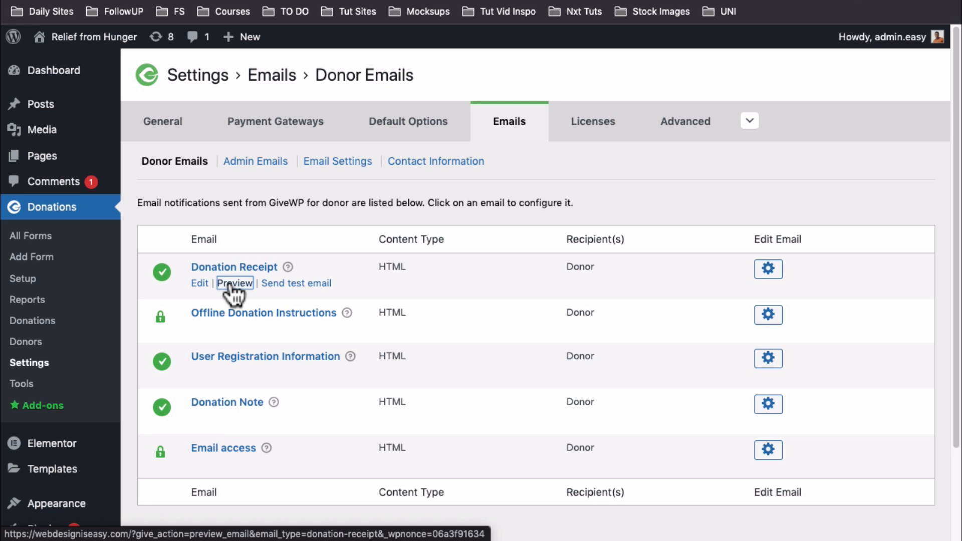
left_click(247, 166)
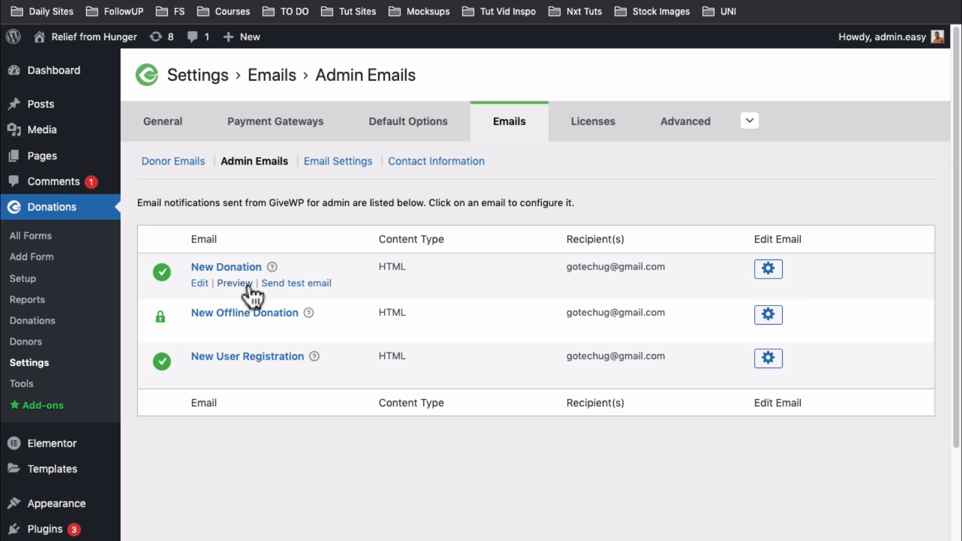
left_click(236, 283)
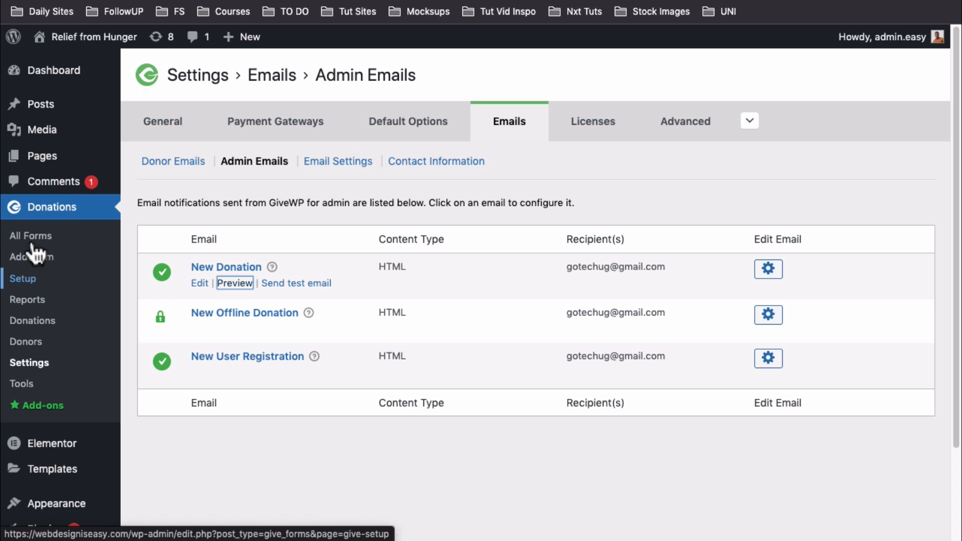
left_click(33, 235)
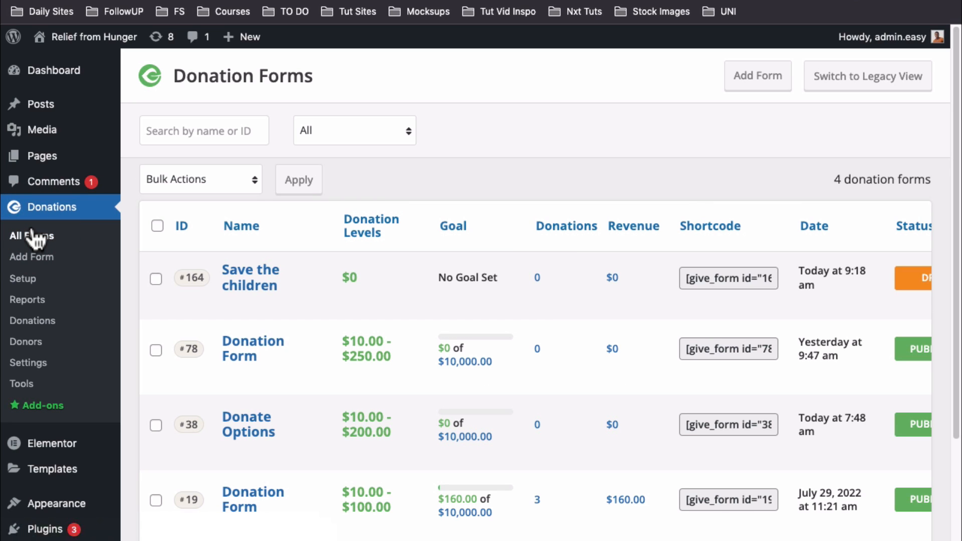
Copy donation form #19's shortcode from the GiveWP All Forms list
scroll(226, 440, "down", 3)
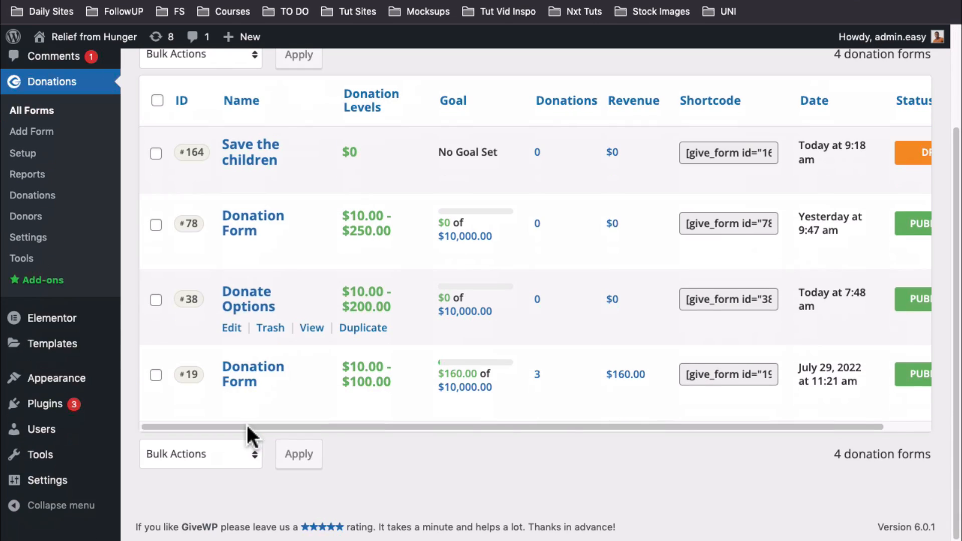
left_click(729, 374)
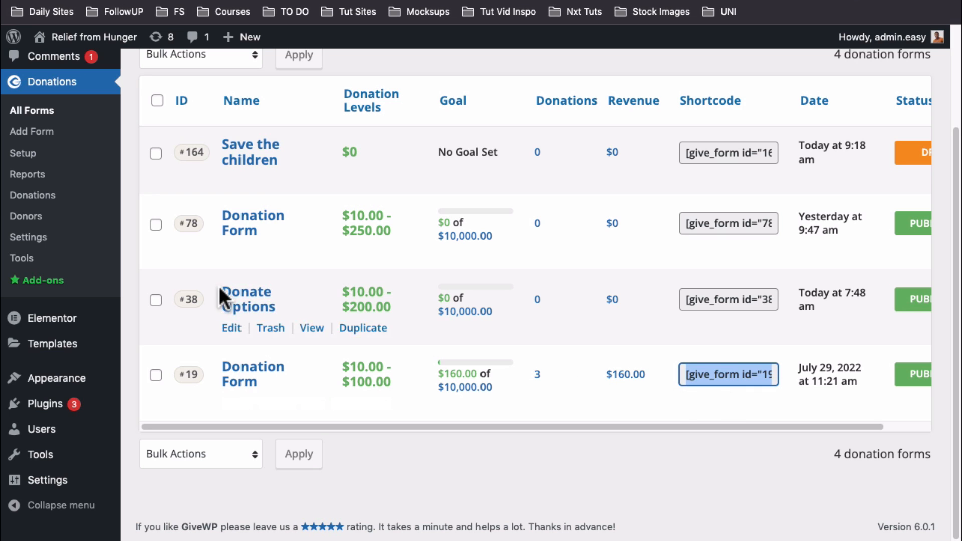
scroll(60, 145, "up", 3)
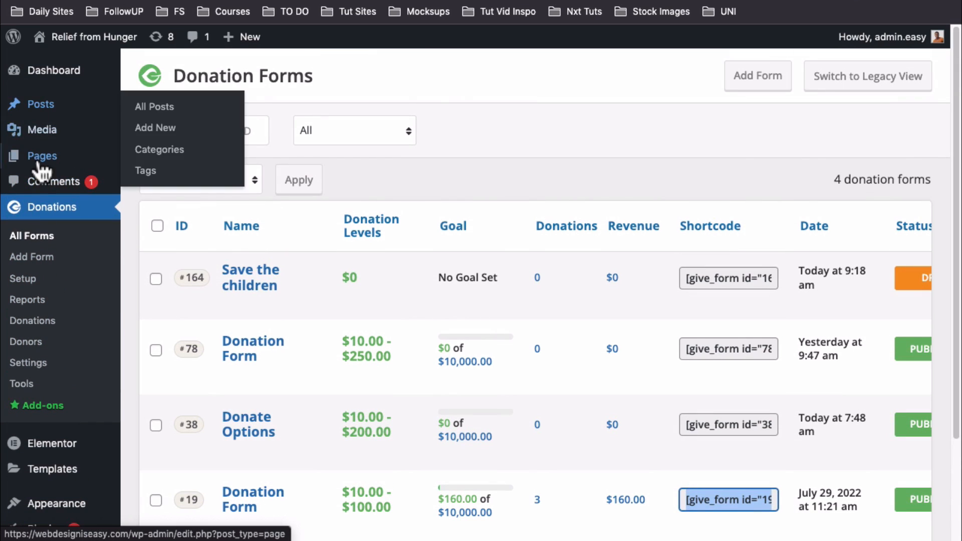
Open the Save Karamoja page and select the old shortcode text in the cover's Shortcode block
mouse_move(125, 163)
left_click(153, 160)
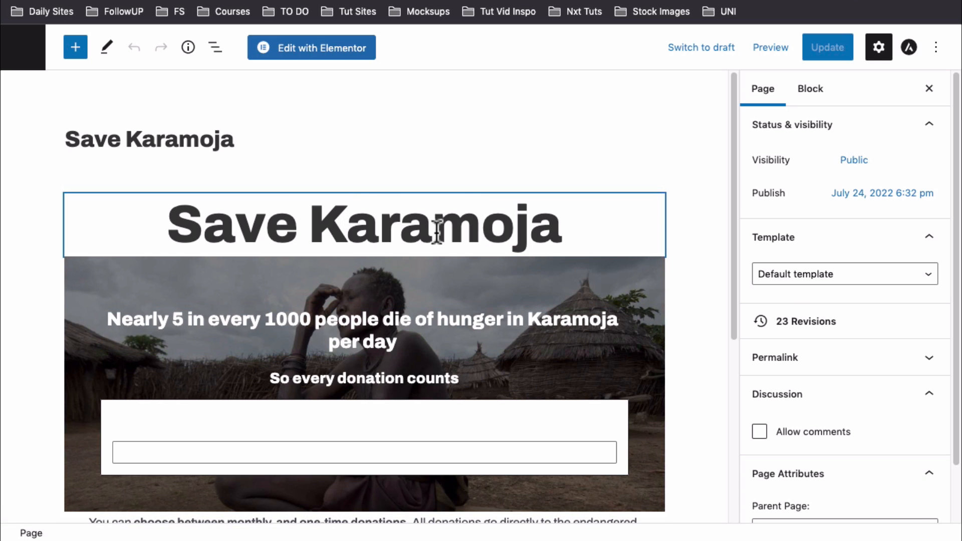
left_click(436, 232)
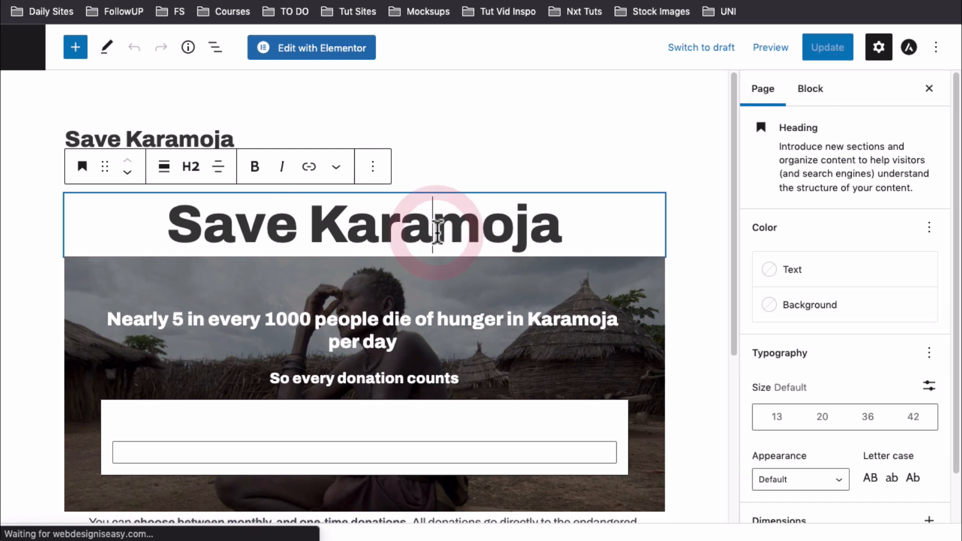
scroll(284, 286, "down", 3)
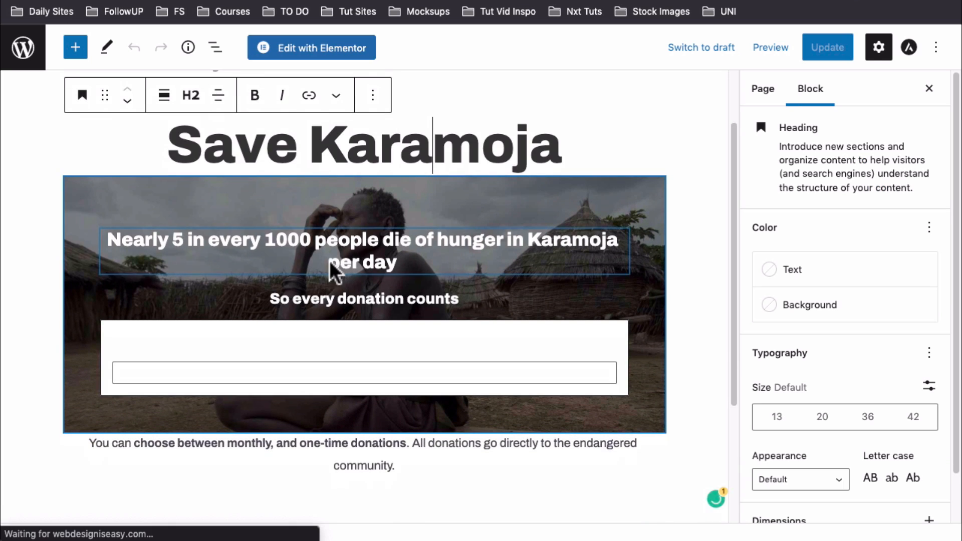
left_click(304, 202)
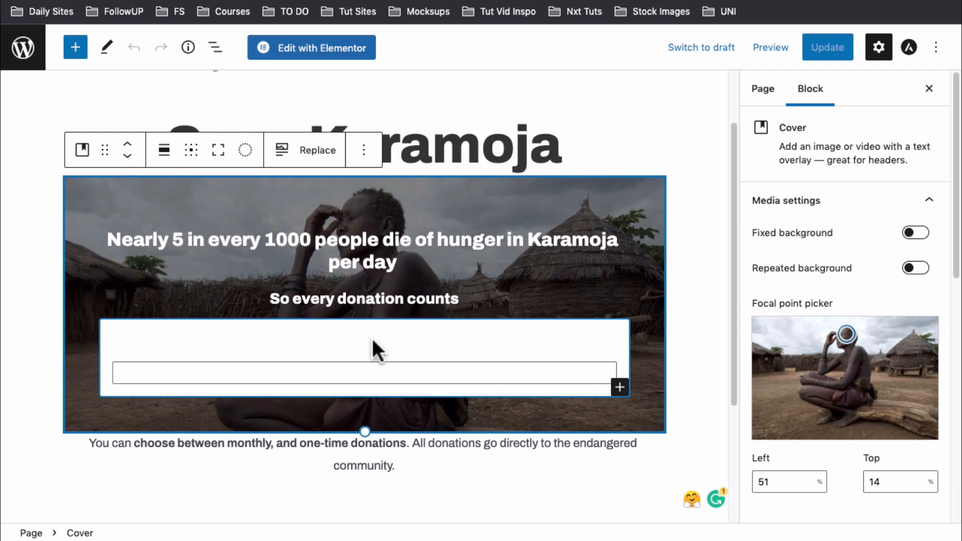
left_click(397, 378)
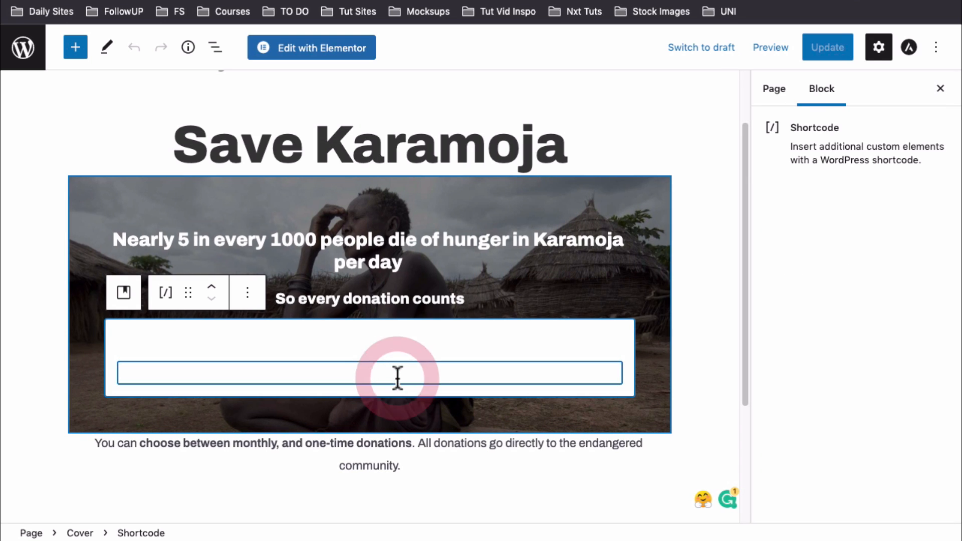
triple_click(359, 368)
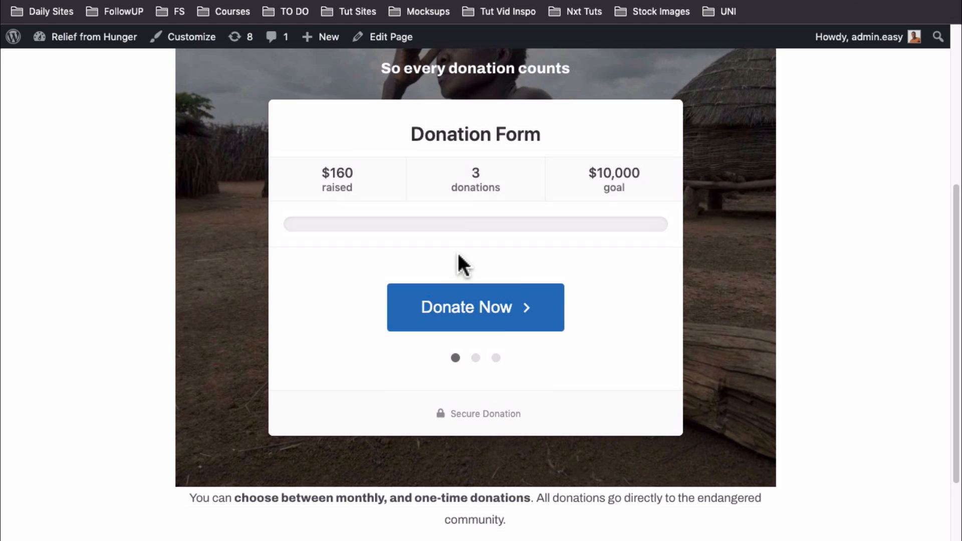
Start a $10 donation on the live Save Karamoja donation form
scroll(458, 253, "up", 5)
scroll(458, 258, "down", 3)
scroll(454, 260, "down", 2)
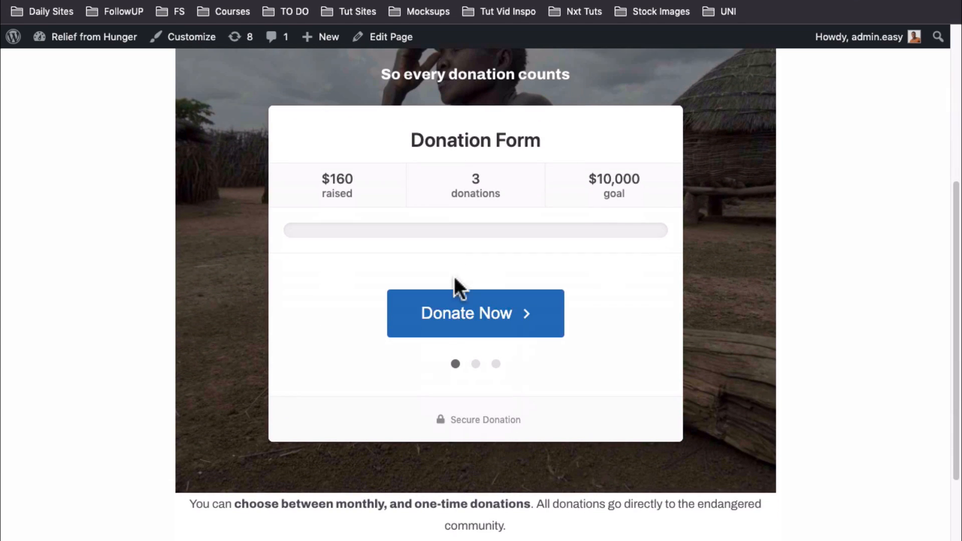
left_click(458, 323)
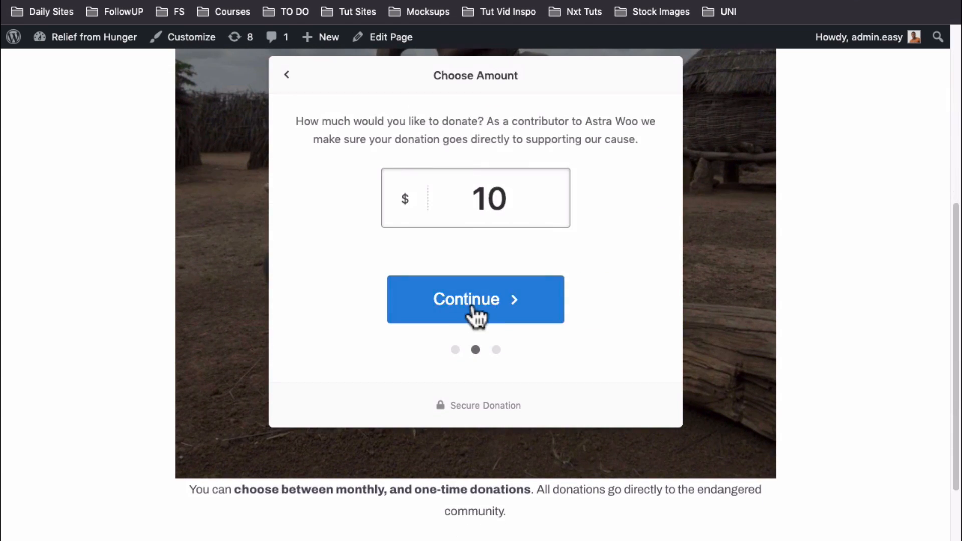
left_click(472, 306)
Choose PayPal as the payment method and agree to the donation terms
scroll(476, 341, "down", 5)
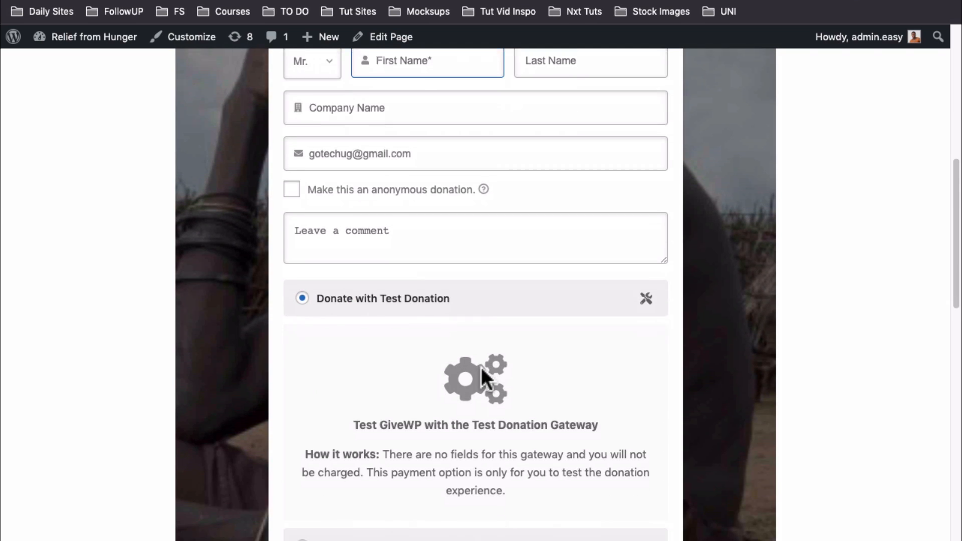
scroll(307, 222, "down", 4)
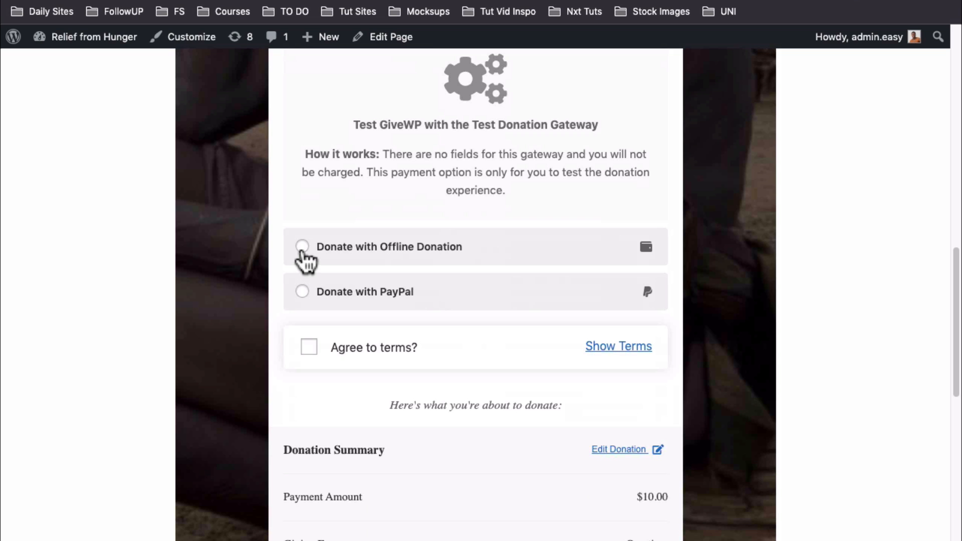
scroll(303, 301, "up", 5)
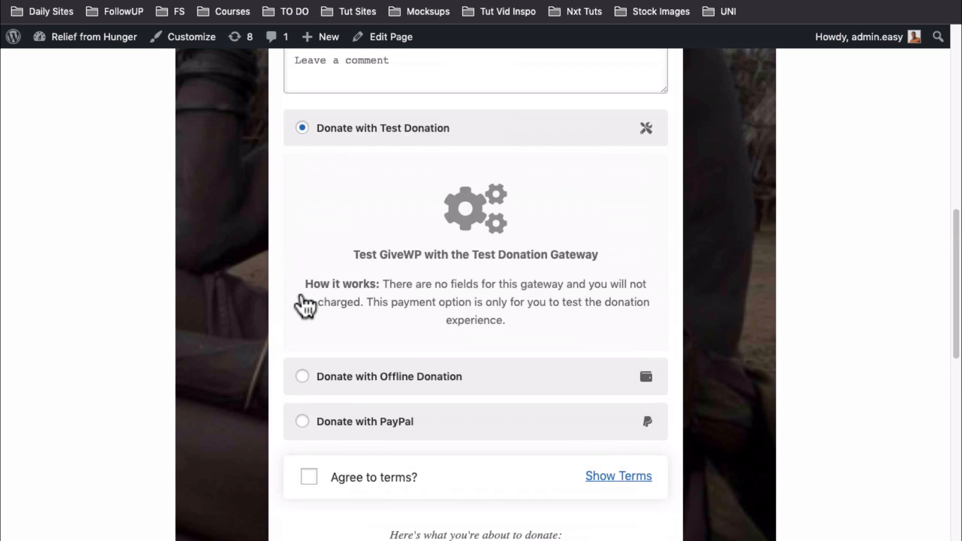
scroll(306, 271, "down", 10)
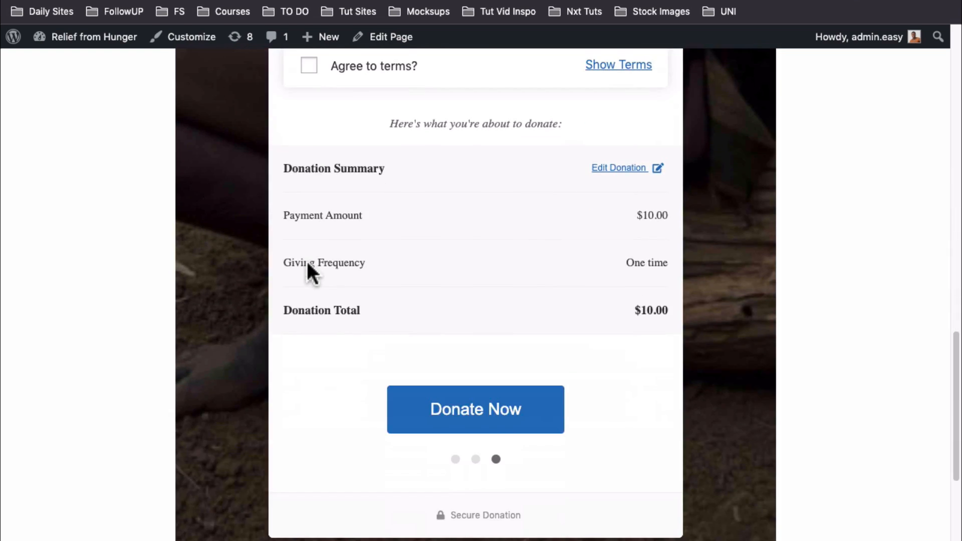
scroll(307, 268, "up", 4)
left_click(306, 224)
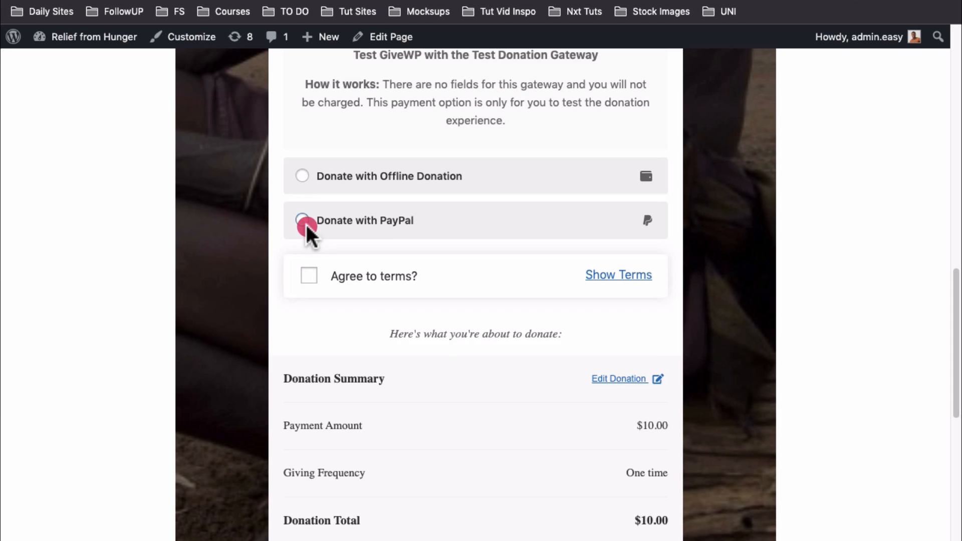
scroll(307, 223, "down", 3)
scroll(308, 233, "up", 3)
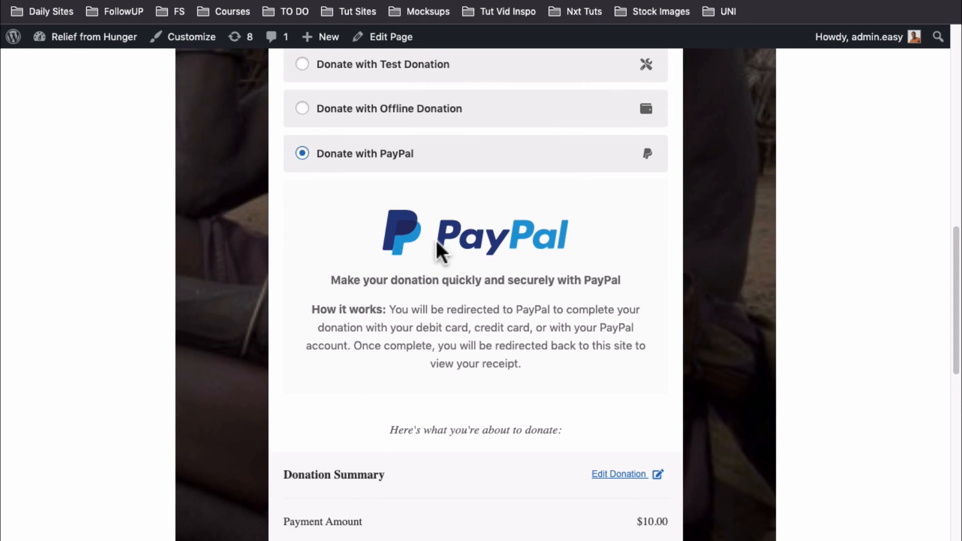
scroll(515, 320, "down", 7)
left_click(305, 308)
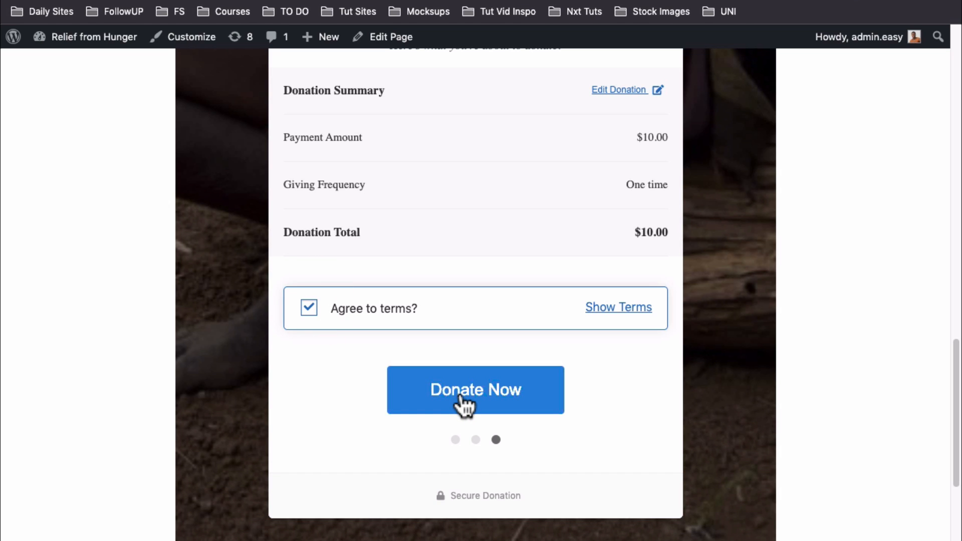
scroll(460, 396, "up", 4)
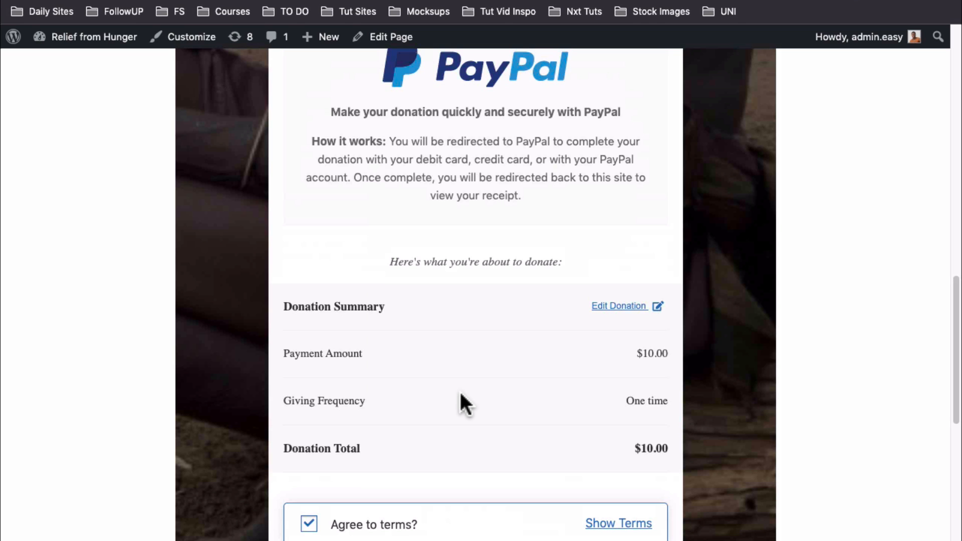
scroll(459, 391, "up", 6)
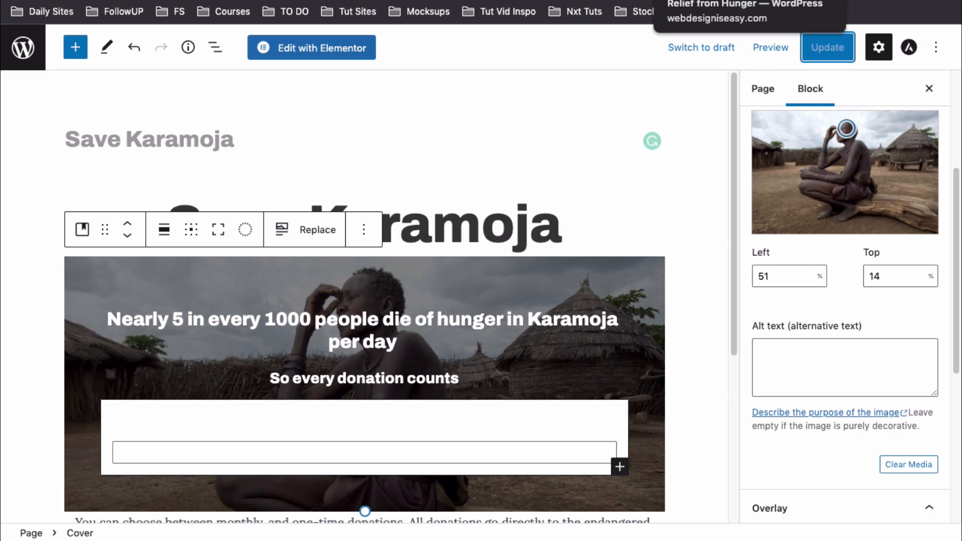
Review the Save Karamoja Donation Form design in Figma, selecting its photo
left_click(752, 1)
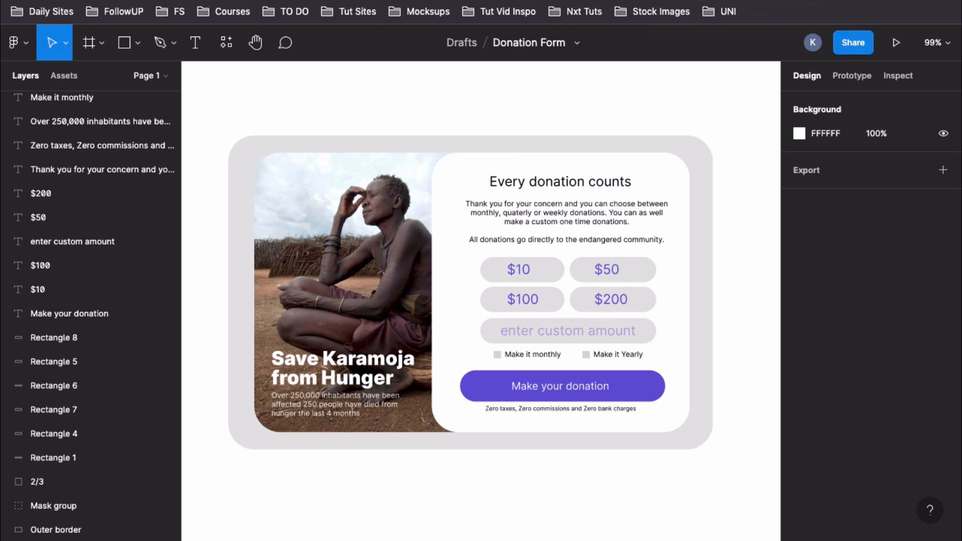
left_click(351, 188)
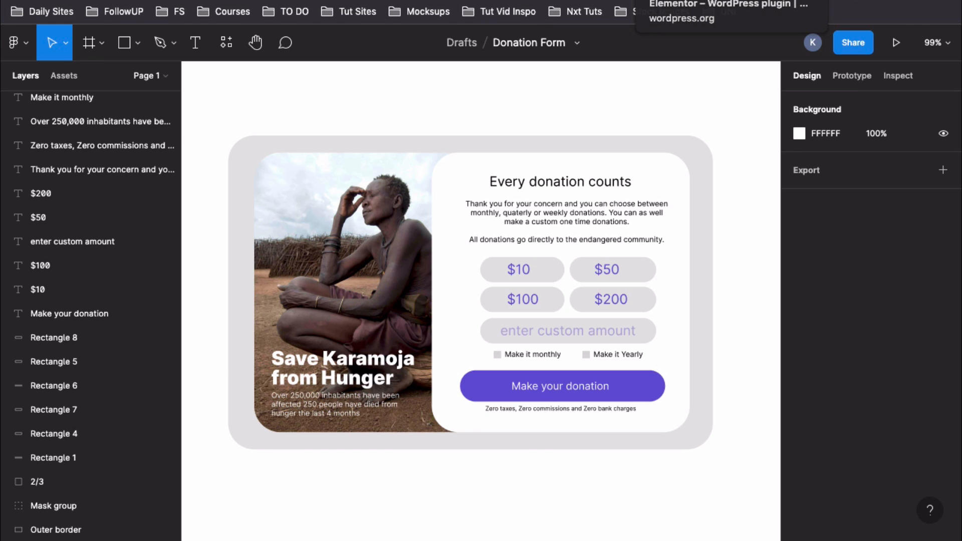
key("ctrl+Tab")
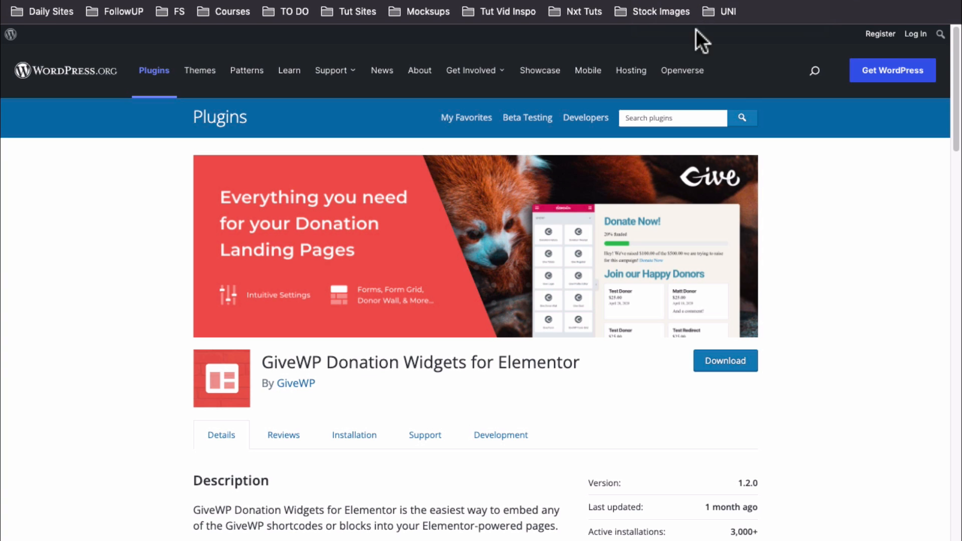
Scroll through the GiveWP Donation Widgets for Elementor plugin description
scroll(671, 283, "down", 4)
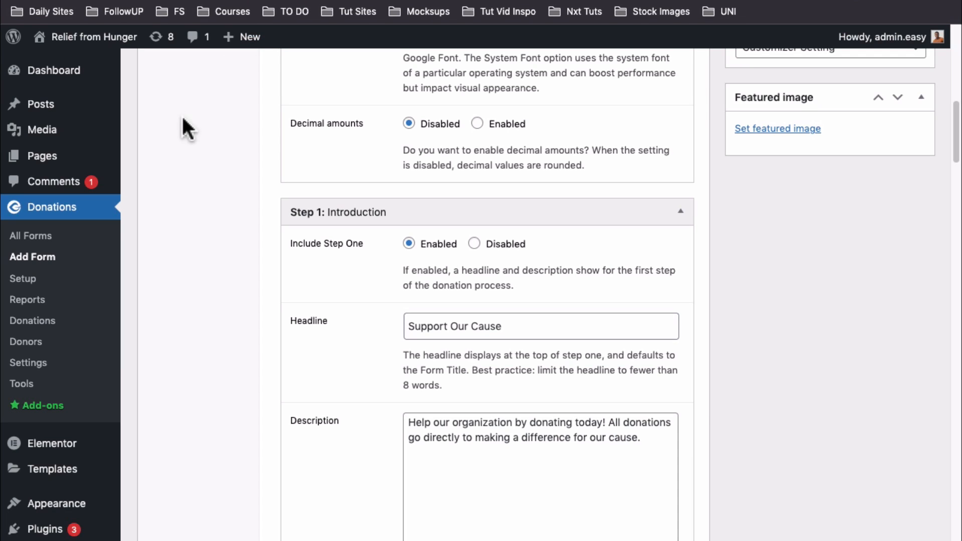
Open the Give Form widget's Content settings in Elementor and select its Form ID value 38
scroll(43, 345, "down", 1)
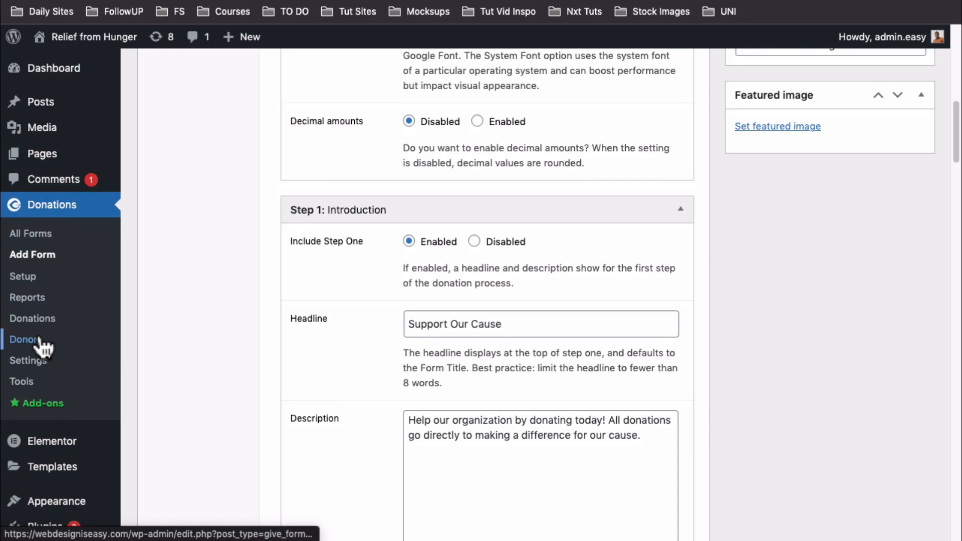
scroll(43, 345, "down", 5)
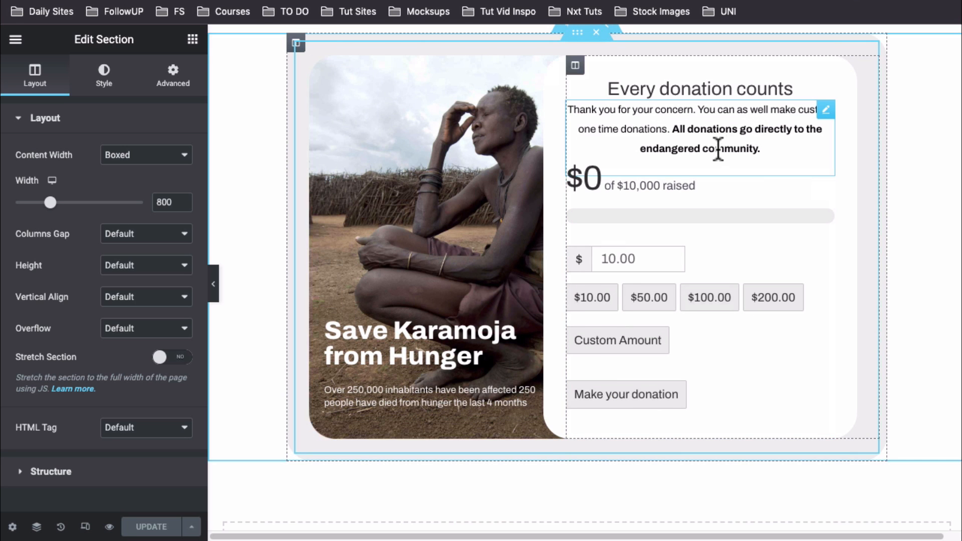
scroll(718, 148, "up", 1)
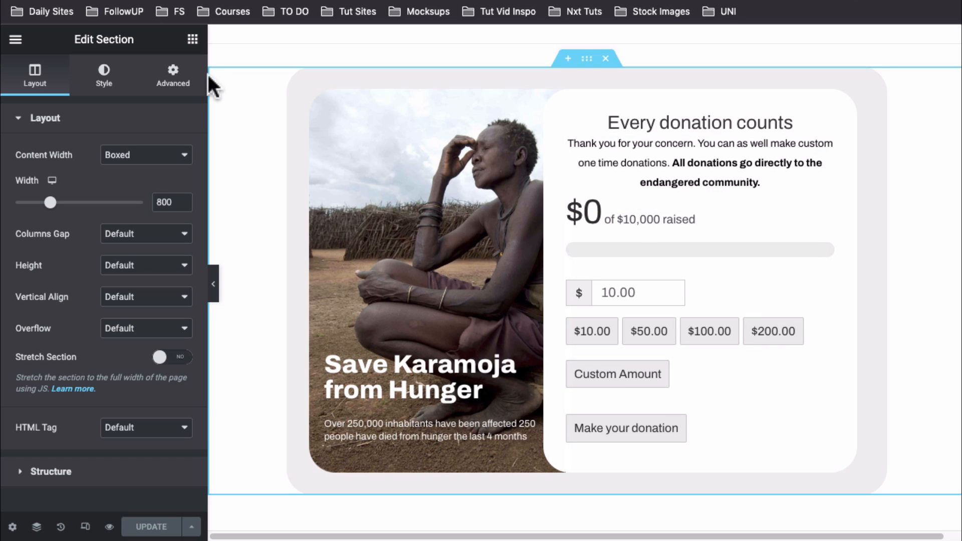
left_click(193, 39)
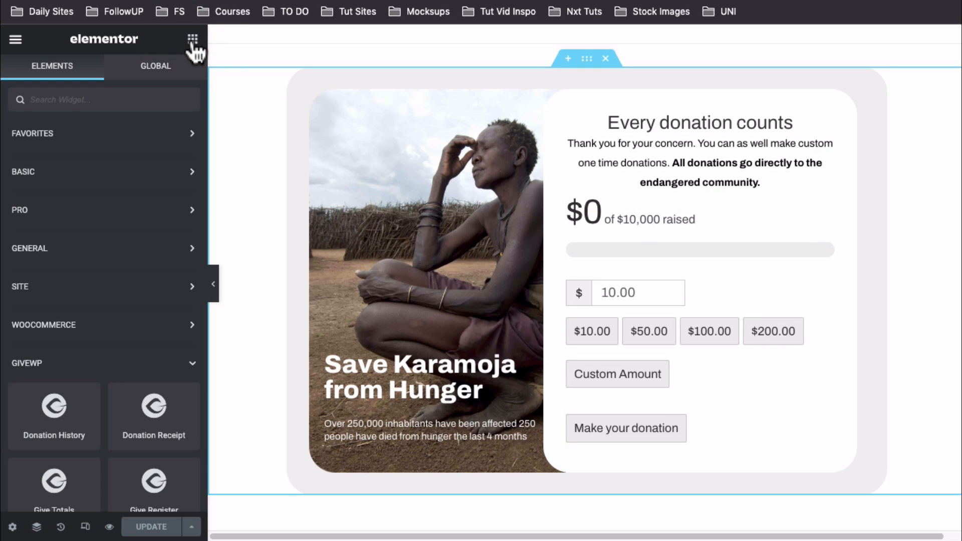
scroll(178, 327, "down", 5)
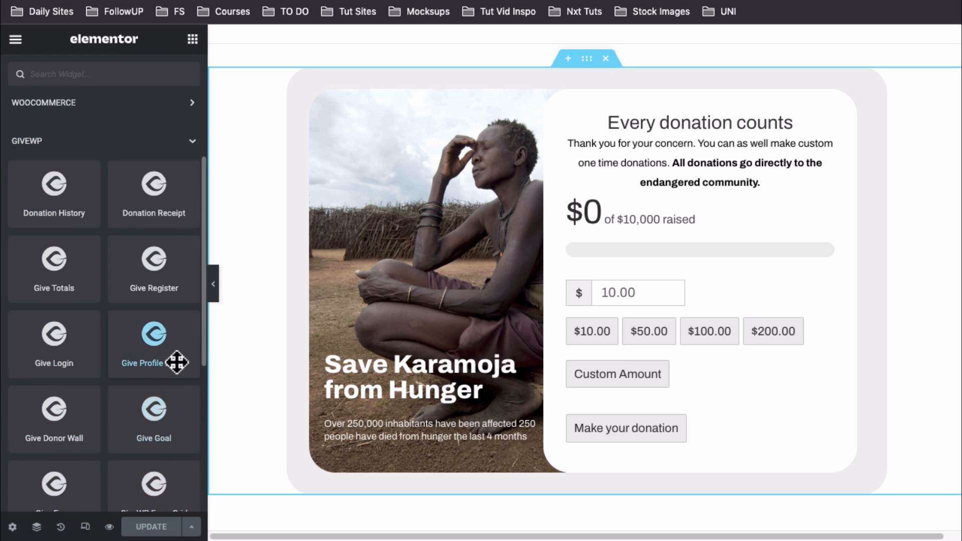
scroll(178, 360, "down", 2)
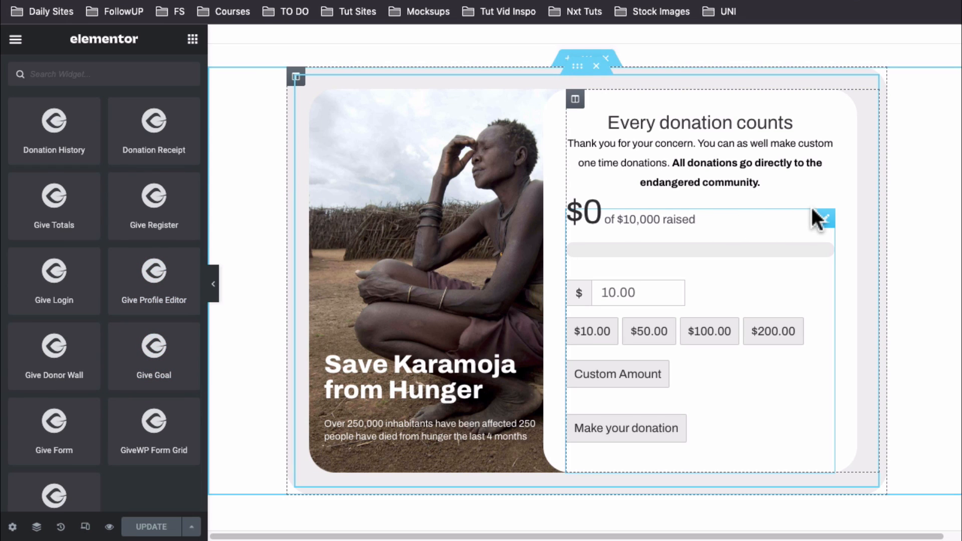
left_click(825, 219)
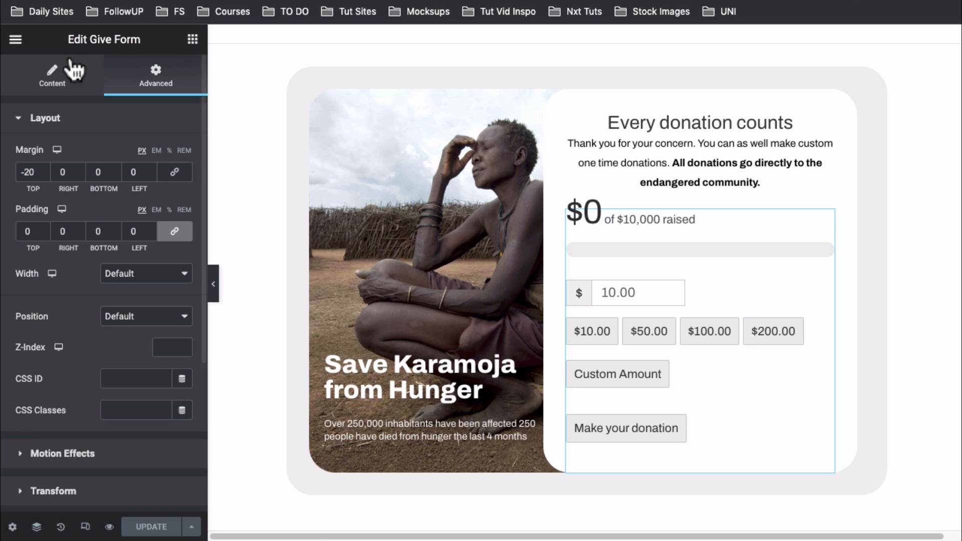
left_click(59, 83)
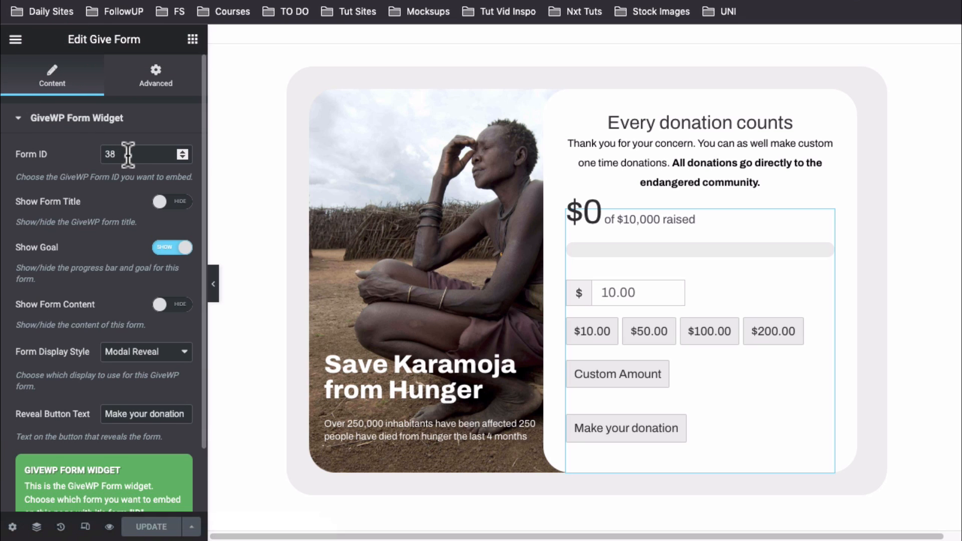
left_click_drag(125, 154, 83, 153)
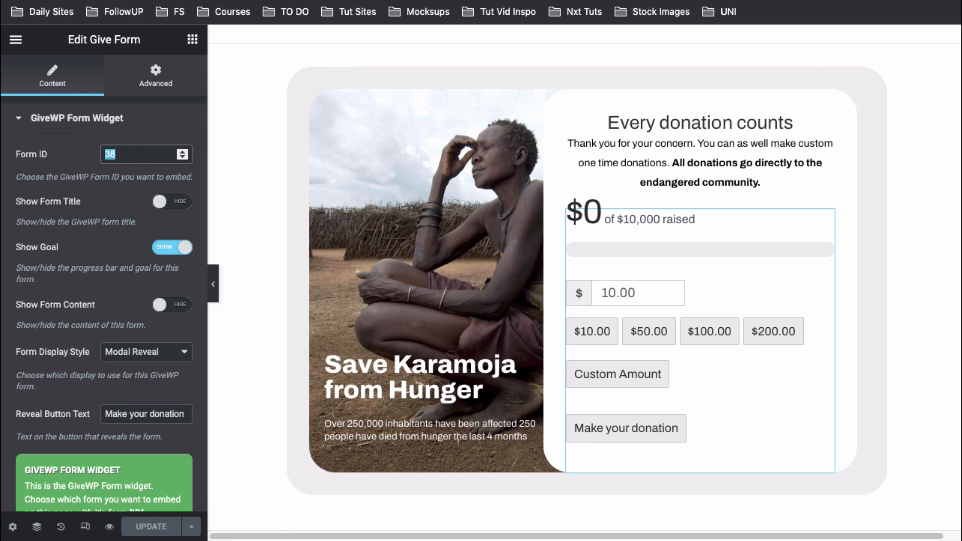
key("ctrl+Tab")
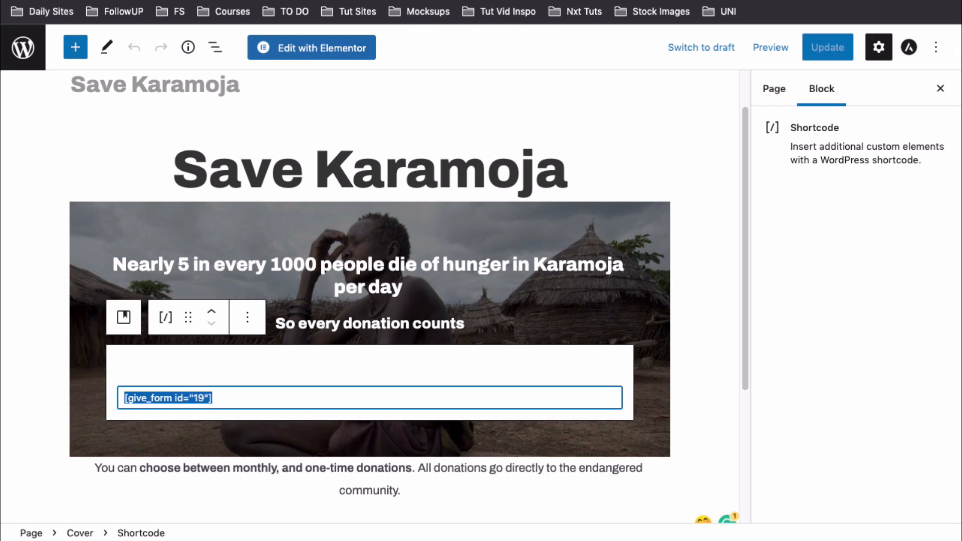
Open GiveWP's All Forms list and select the #38 ID of the Donate Options form
left_click(338, 0)
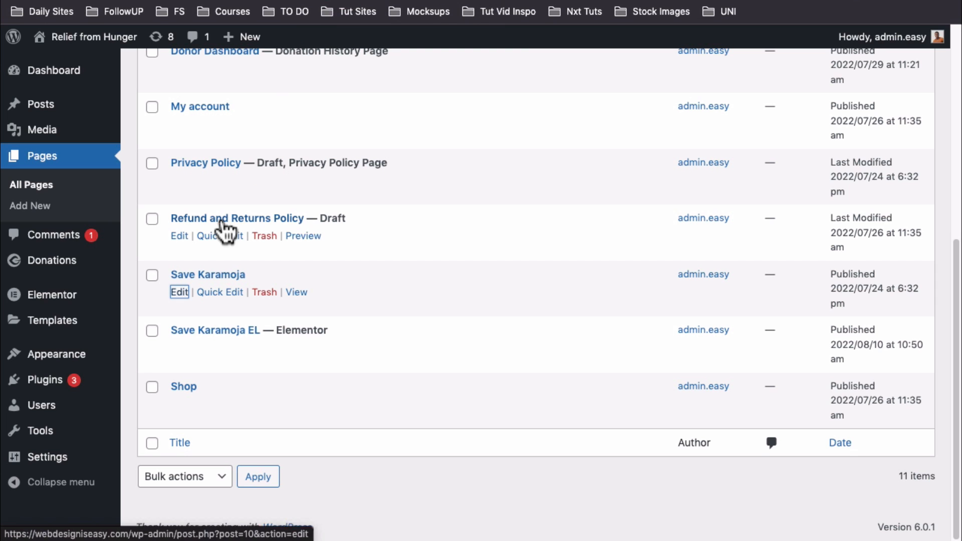
scroll(50, 210, "up", 1)
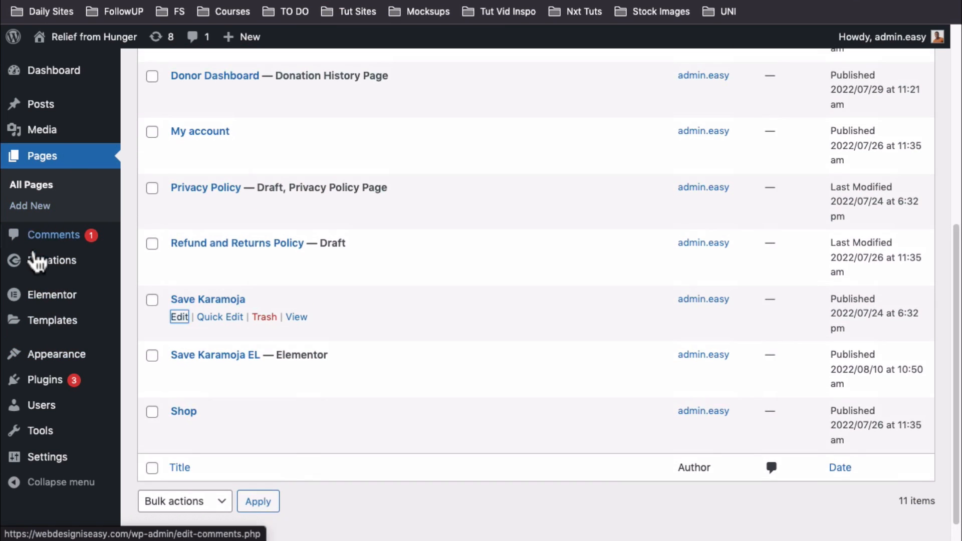
mouse_move(35, 266)
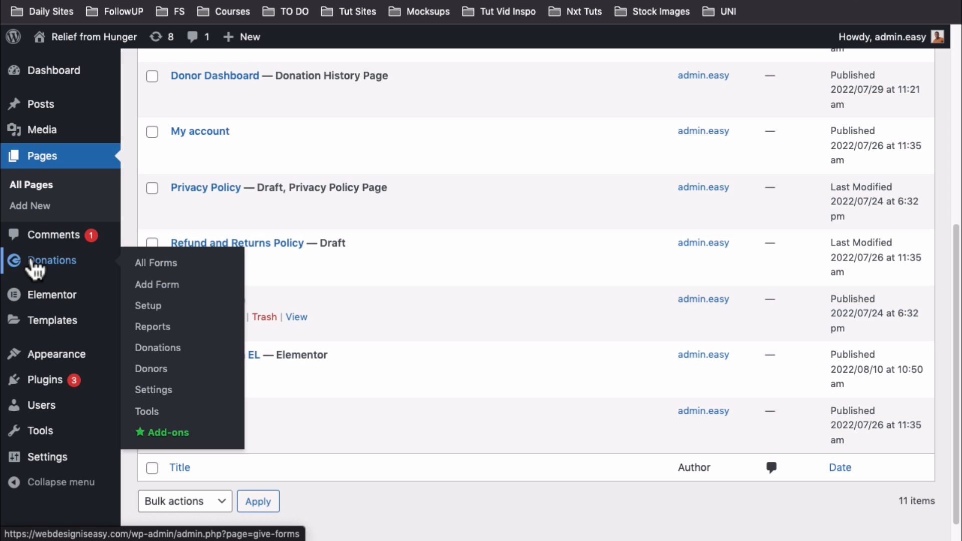
left_click(161, 271)
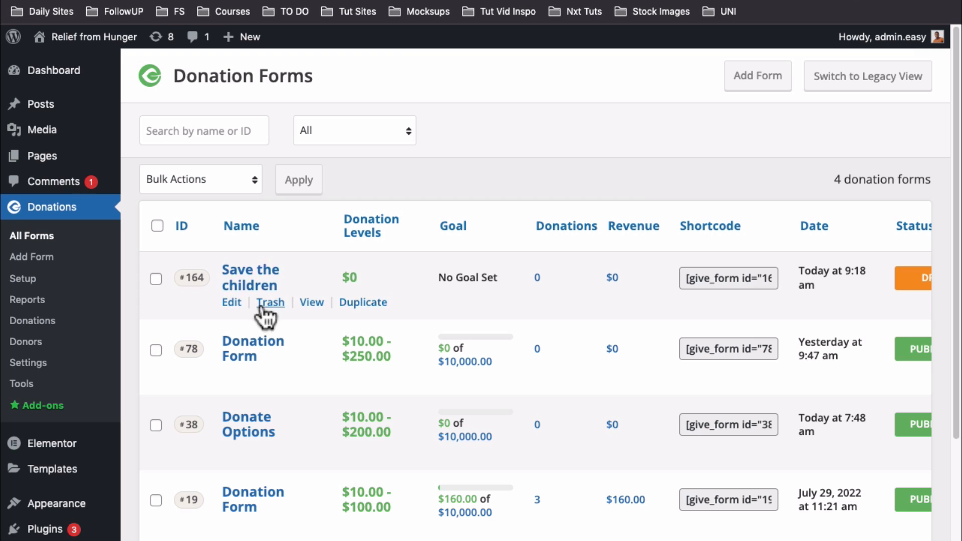
scroll(195, 409, "down", 2)
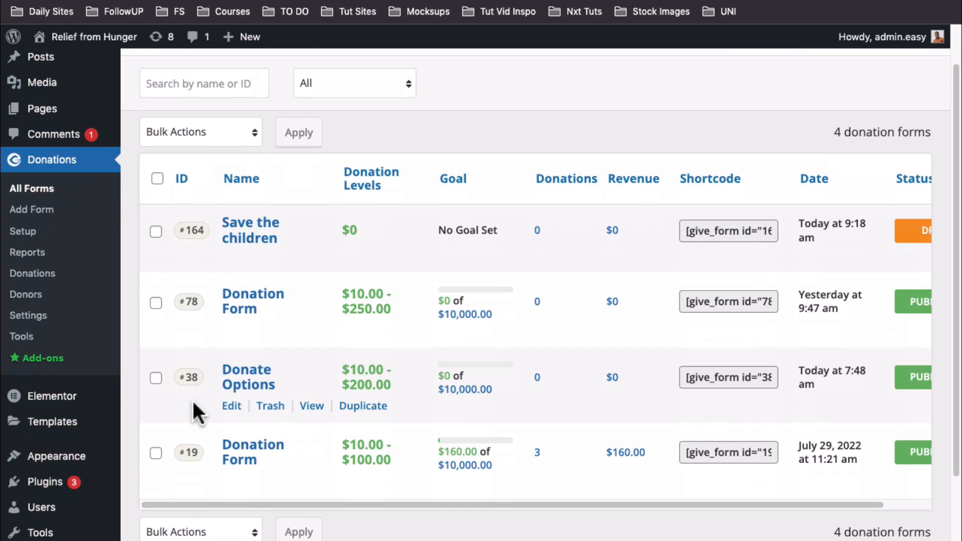
left_click_drag(186, 378, 199, 377)
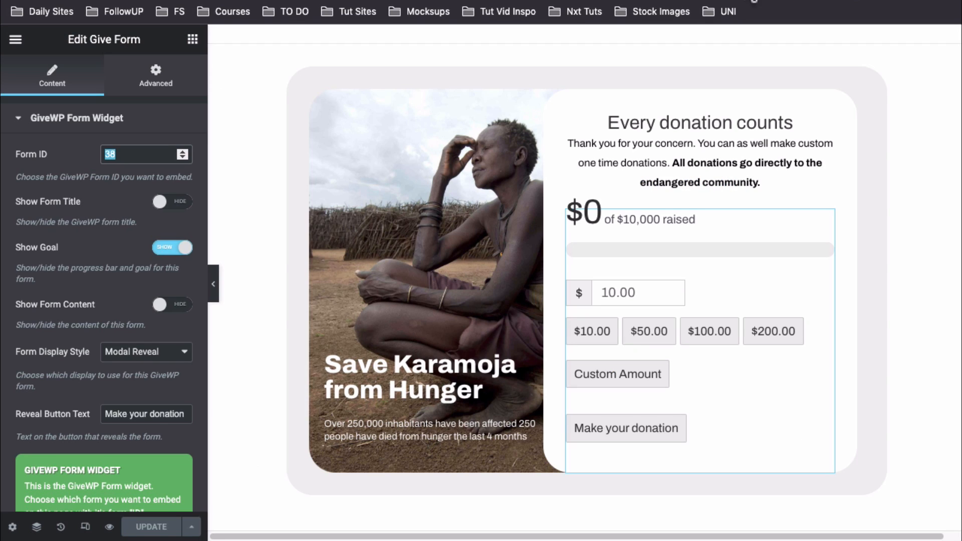
Toggle the widget's form title and goal/progress bar options, leaving both as they were
left_click(123, 154)
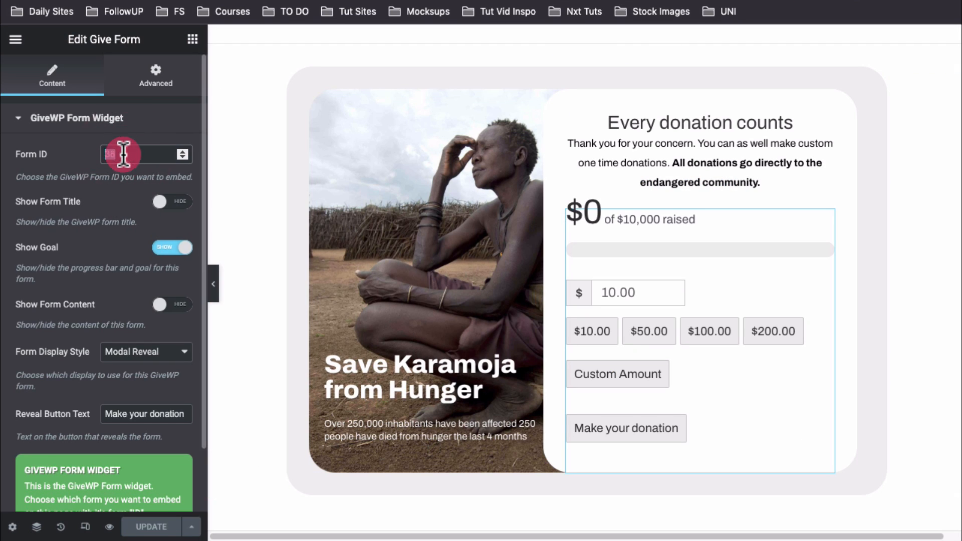
left_click(112, 211)
left_click(175, 204)
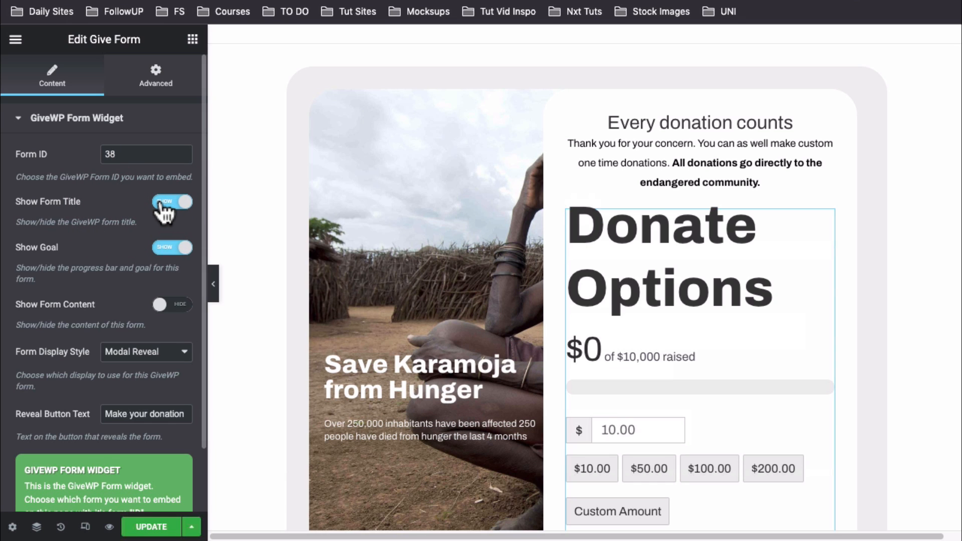
left_click(162, 202)
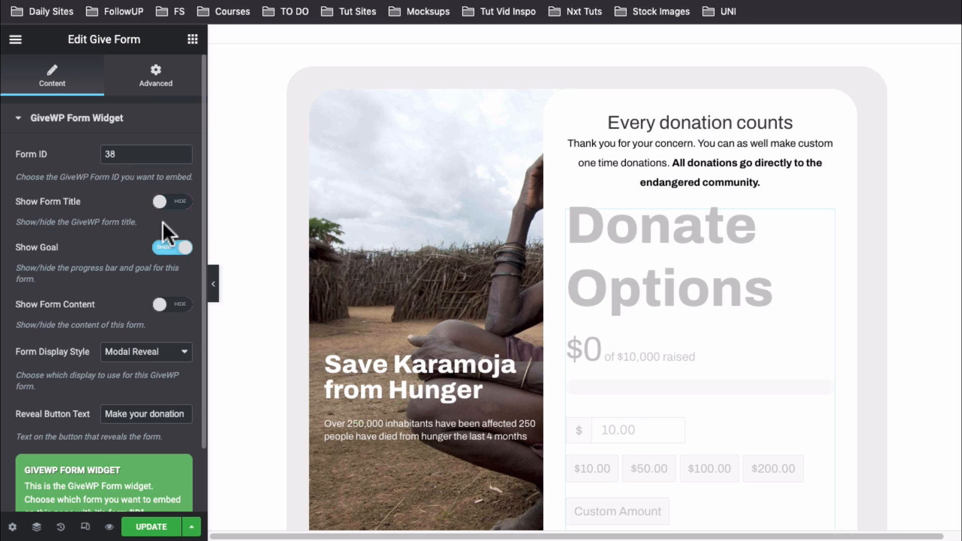
left_click(159, 252)
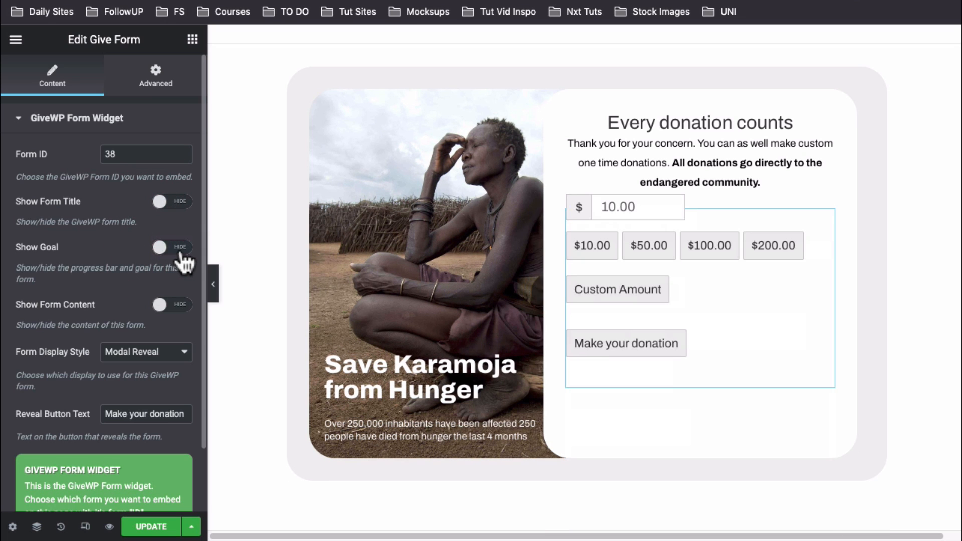
left_click(184, 250)
scroll(163, 308, "down", 2)
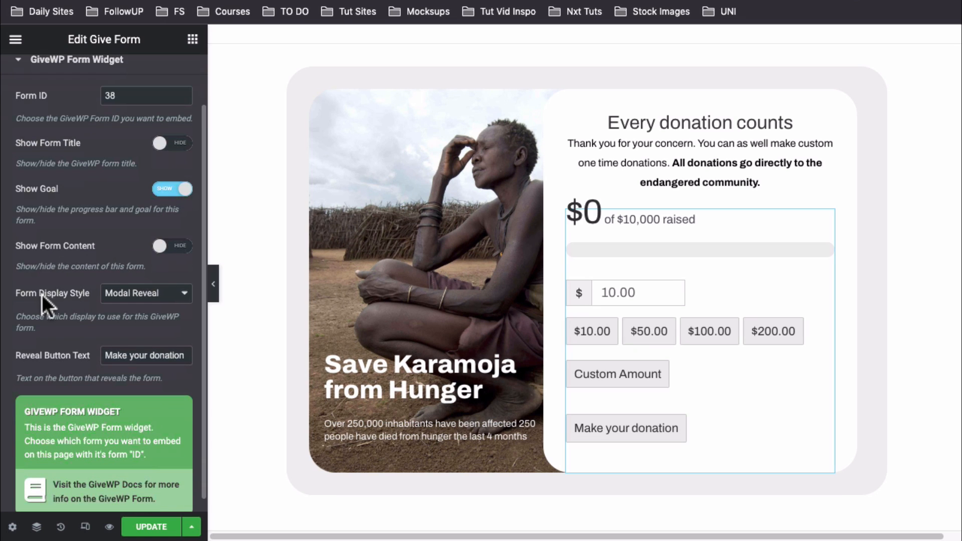
Set Form Display Style to Modal Reveal with 'Make your donation' as the button text
left_click(131, 299)
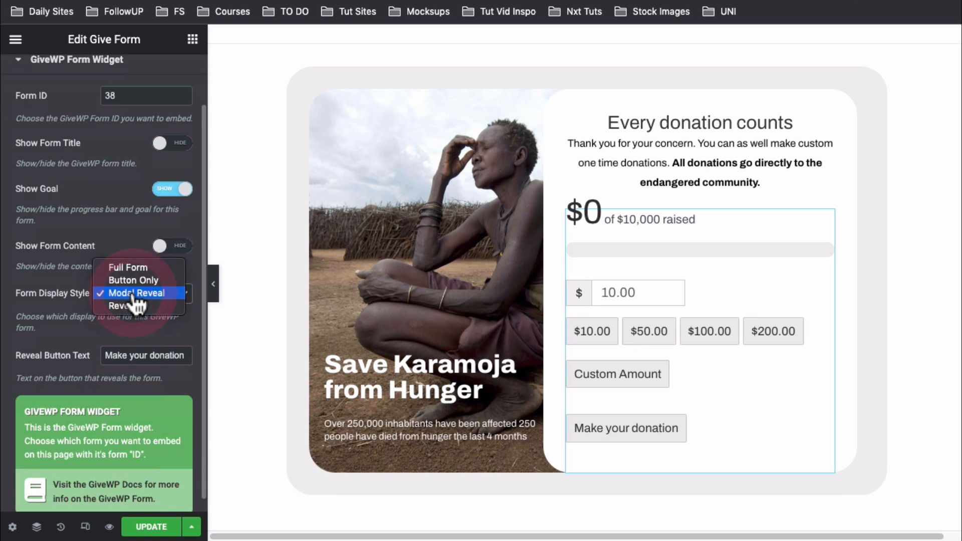
left_click(137, 267)
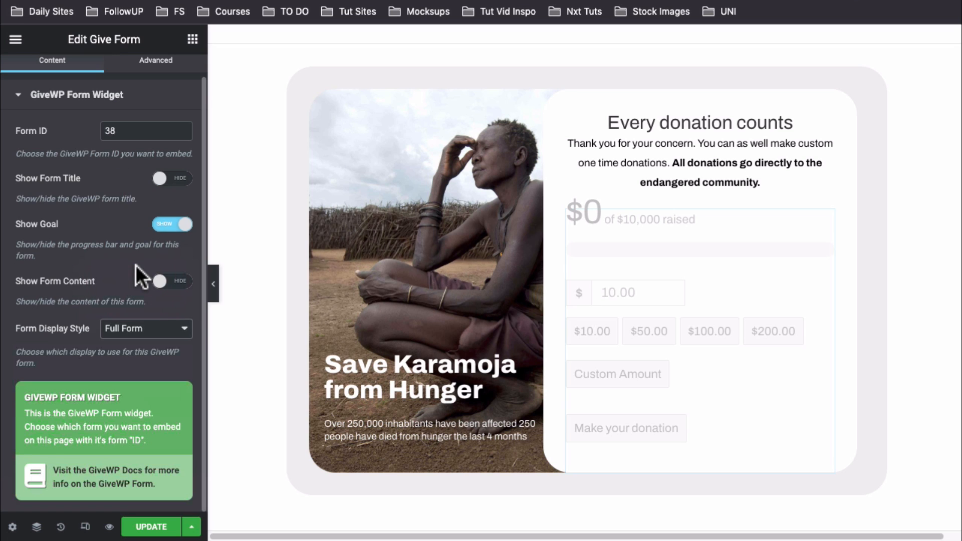
scroll(617, 210, "up", 4)
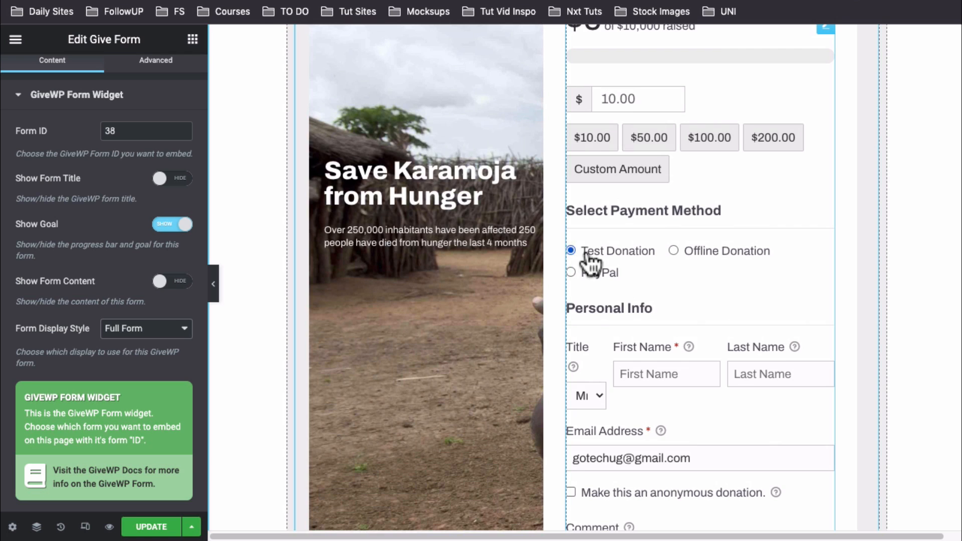
scroll(660, 350, "down", 6)
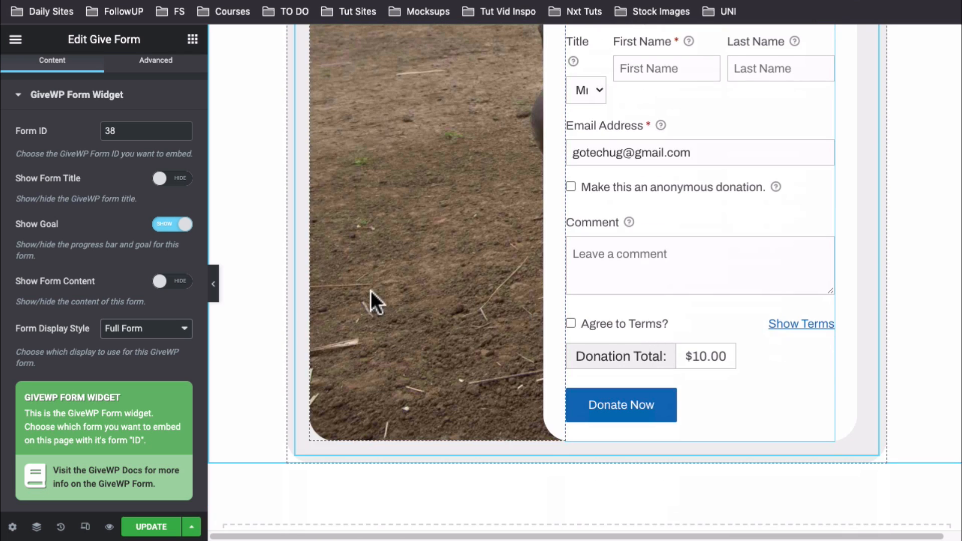
left_click(142, 328)
left_click(140, 353)
left_click(134, 330)
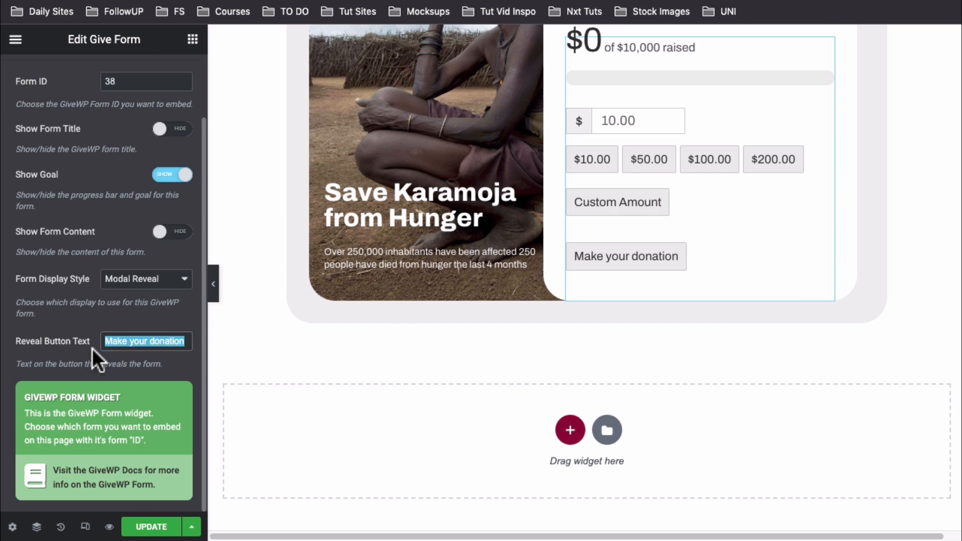
scroll(92, 350, "up", 2)
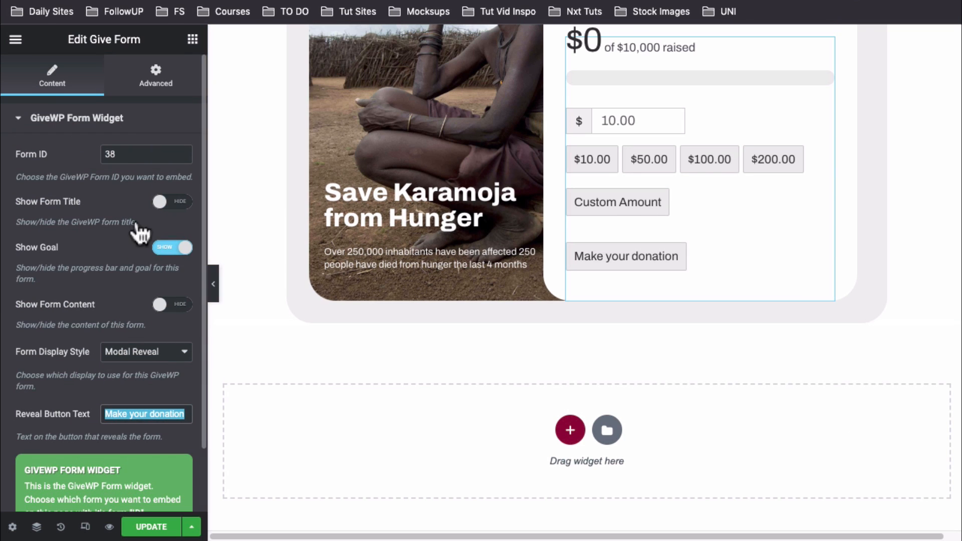
Browse the GiveWP widgets in Elementor's widget panel, then return to the donation forms tab
left_click(191, 40)
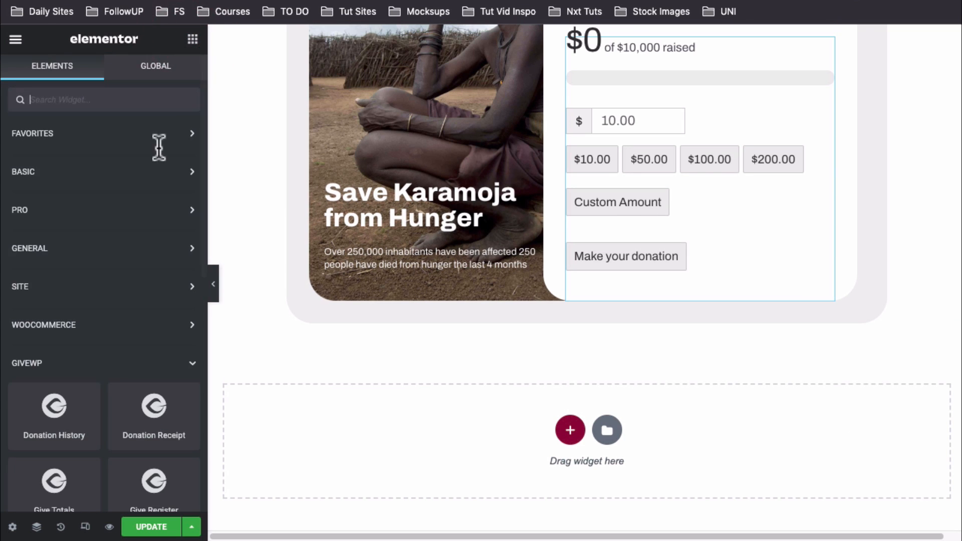
scroll(60, 311, "down", 5)
scroll(185, 471, "down", 5)
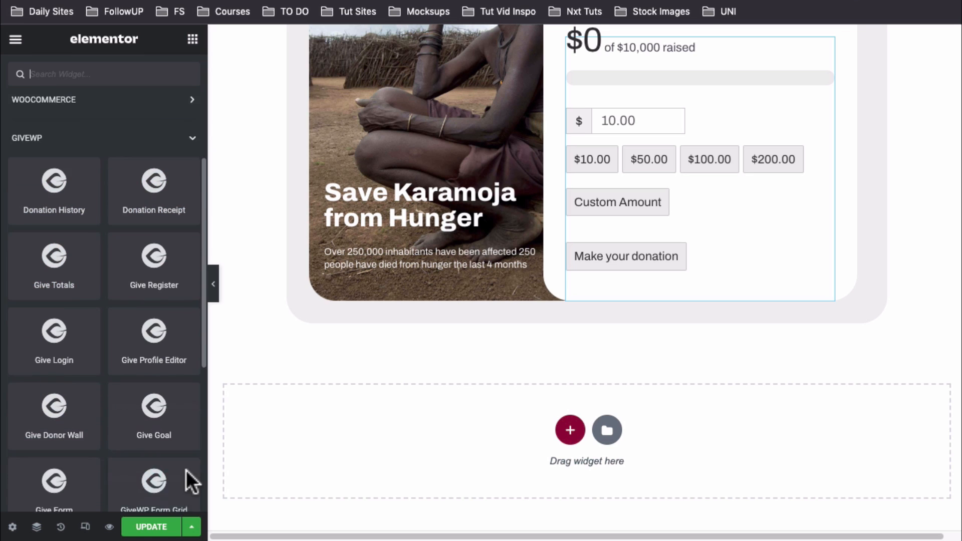
scroll(180, 451, "up", 3)
scroll(715, 225, "up", 3)
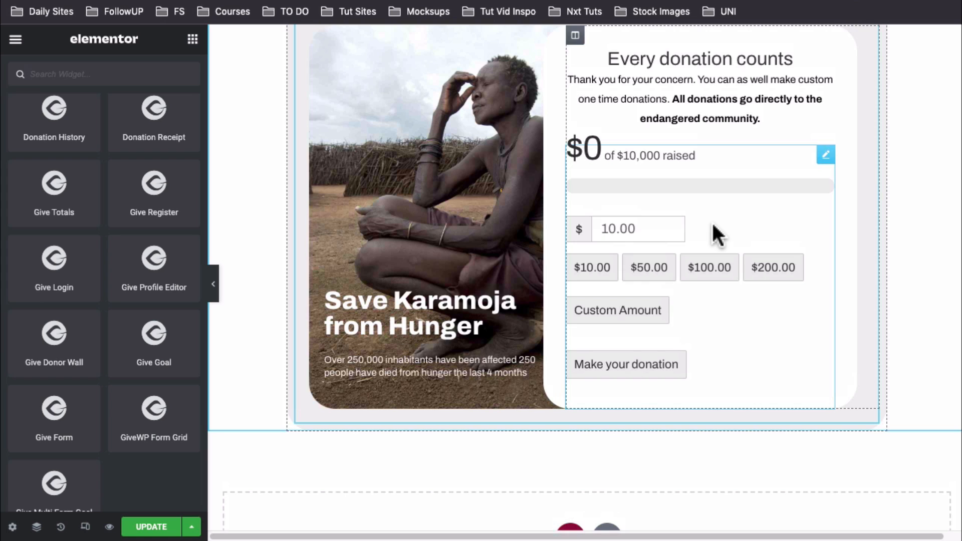
scroll(712, 225, "up", 2)
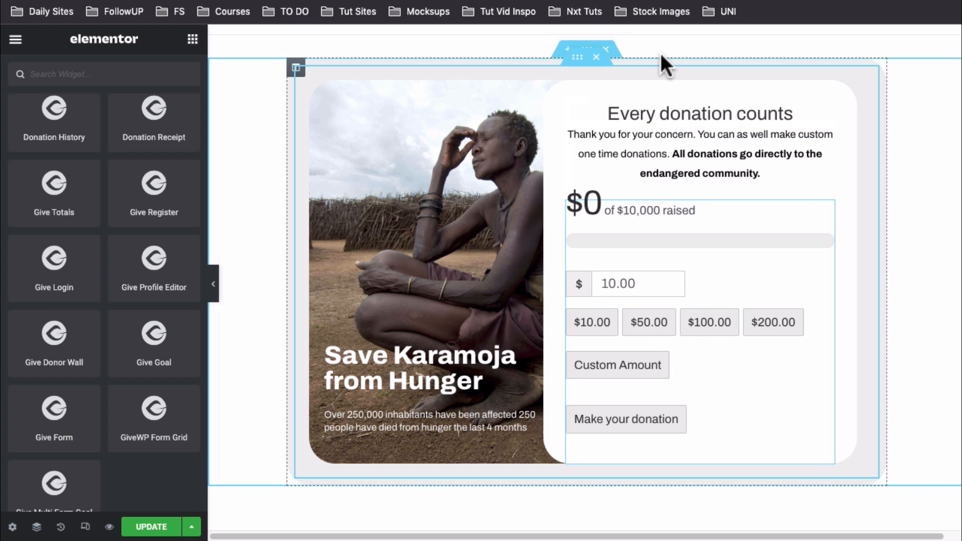
left_click(663, 1)
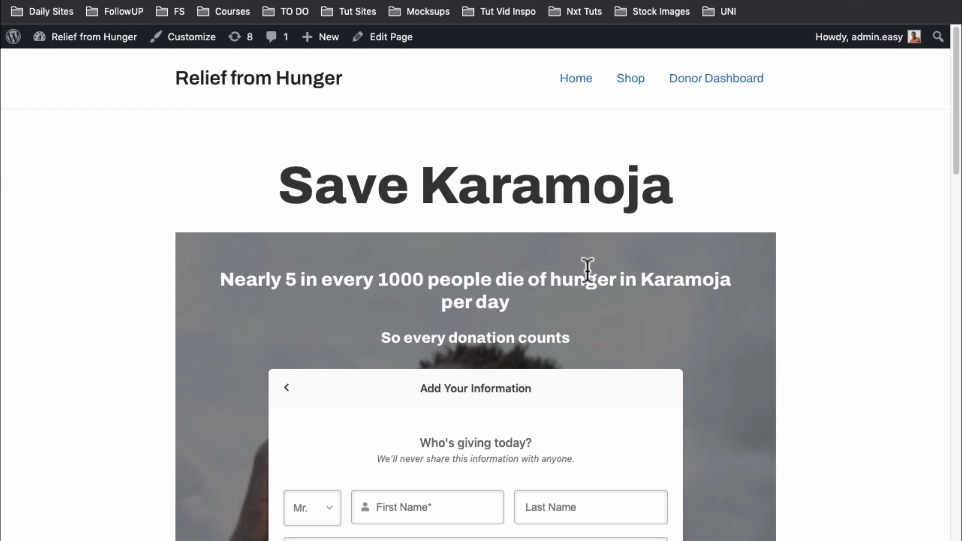
Scroll the live Save Karamoja donation form down to its PayPal option
scroll(586, 269, "down", 5)
scroll(588, 270, "down", 2)
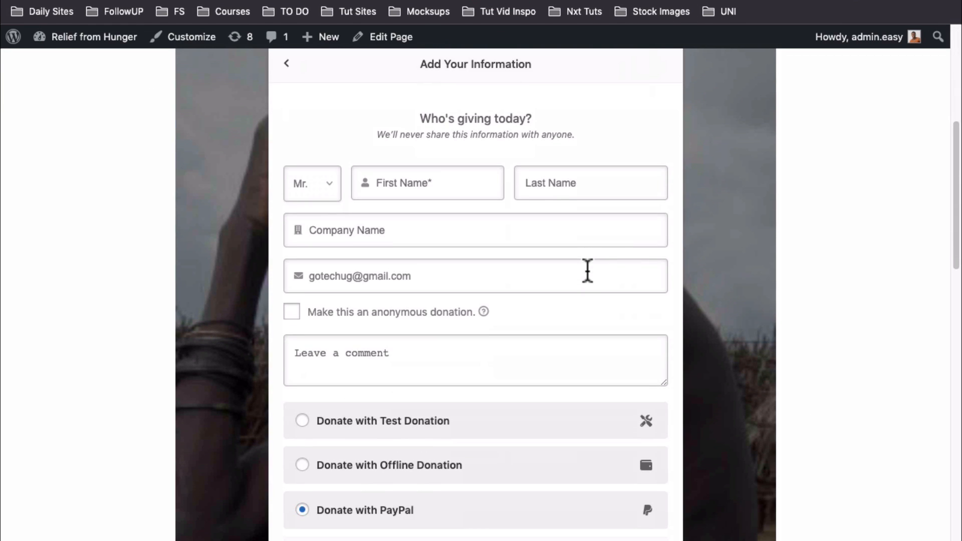
scroll(587, 270, "down", 5)
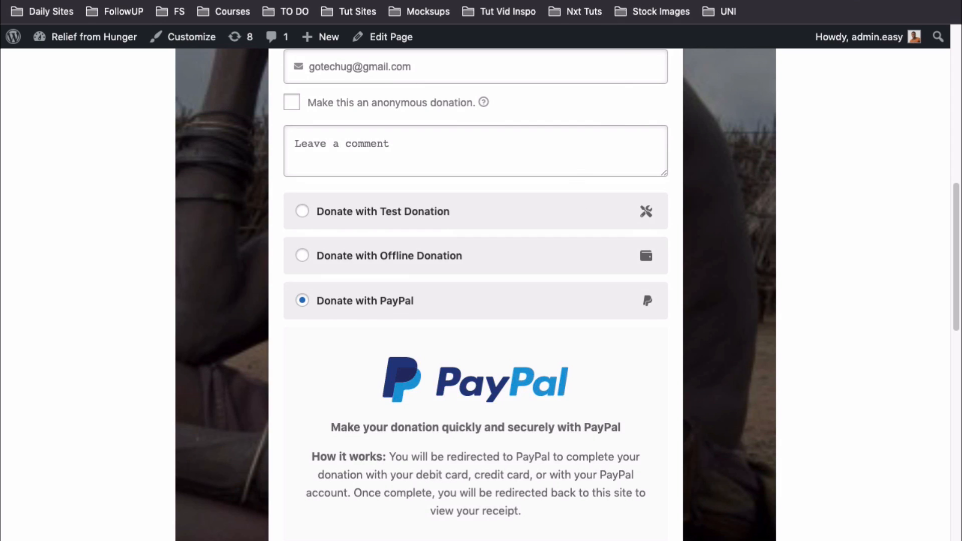
left_click(629, 1)
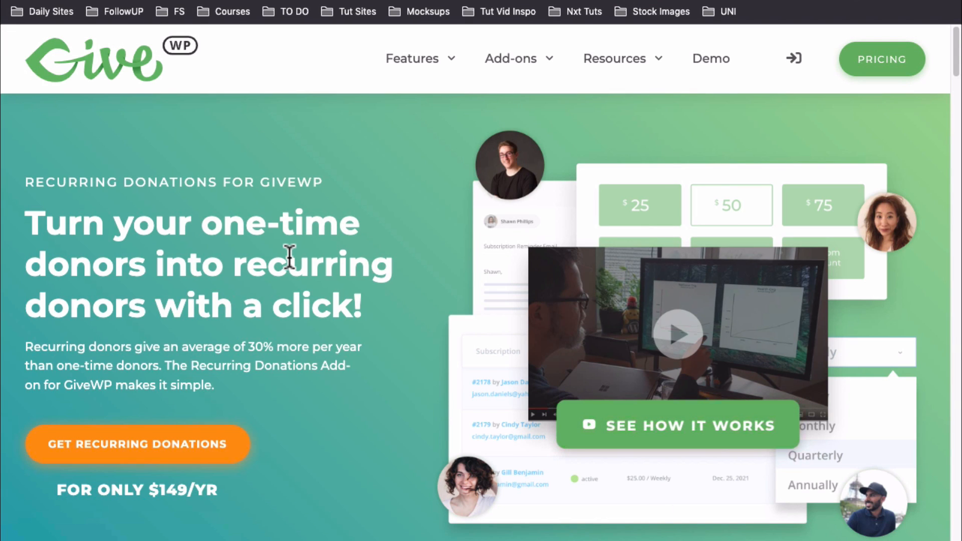
Scroll through GiveWP's Recurring Donations add-on page and the pricing plans
scroll(289, 258, "down", 10)
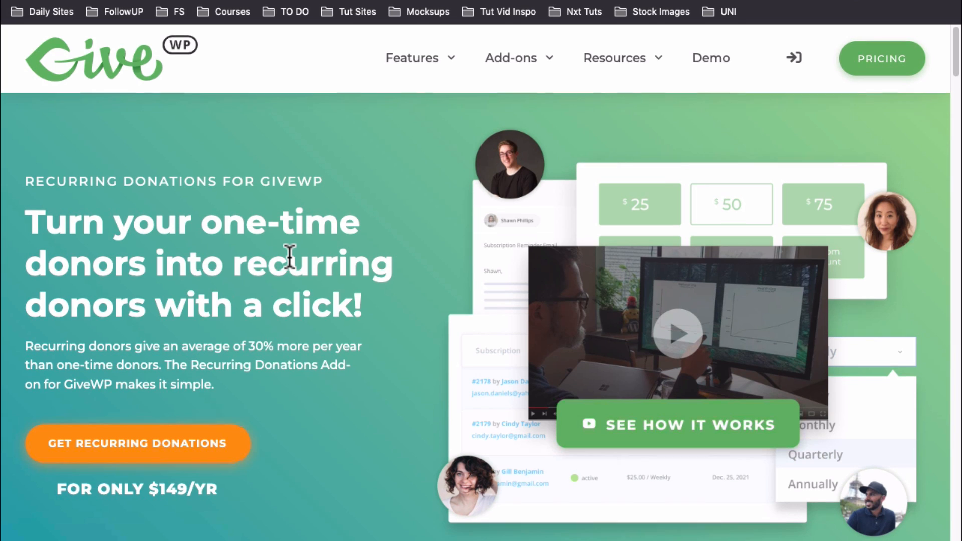
scroll(289, 258, "down", 10)
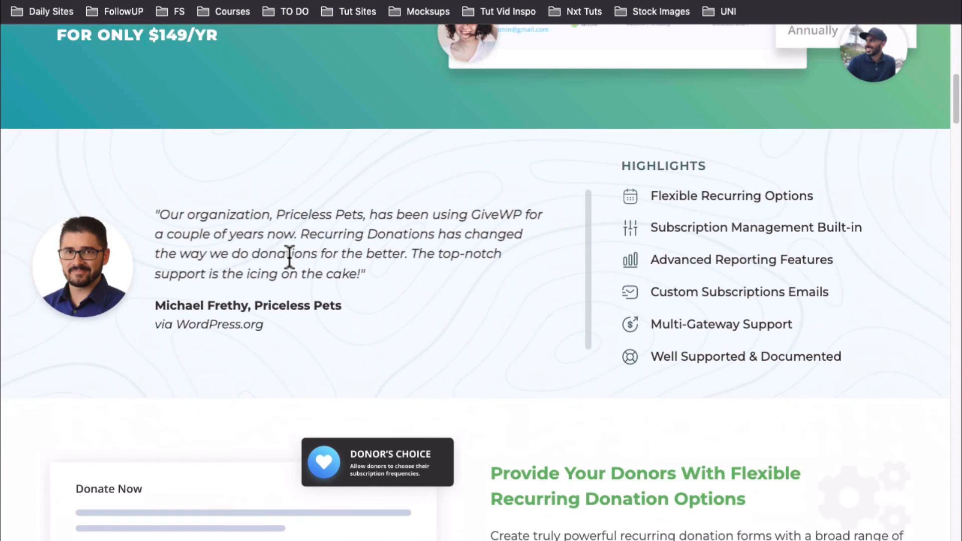
scroll(288, 257, "up", 3)
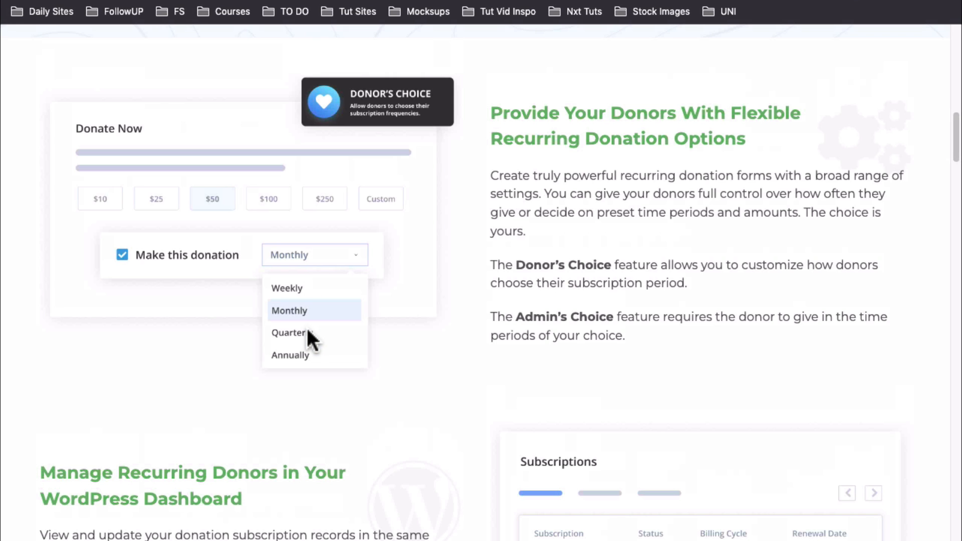
scroll(421, 360, "up", 13)
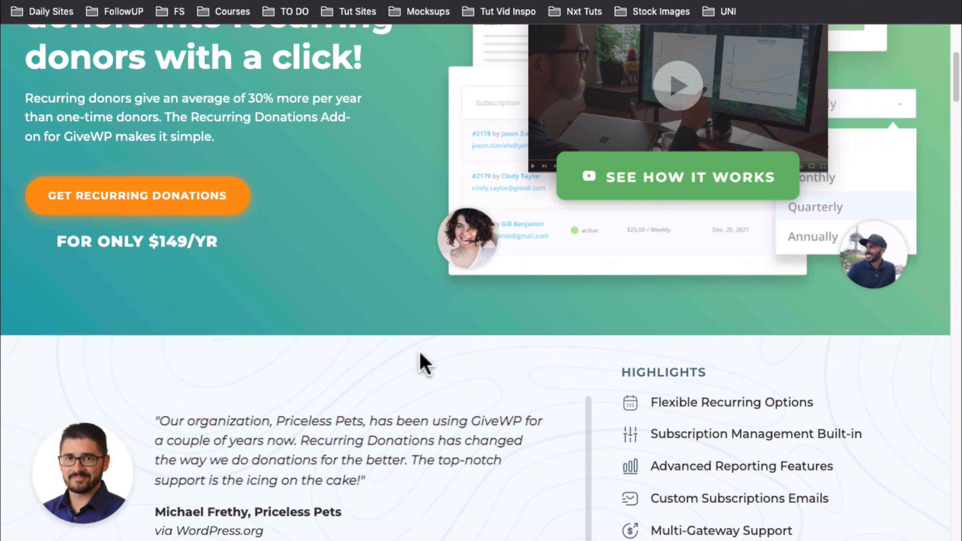
scroll(421, 361, "up", 2)
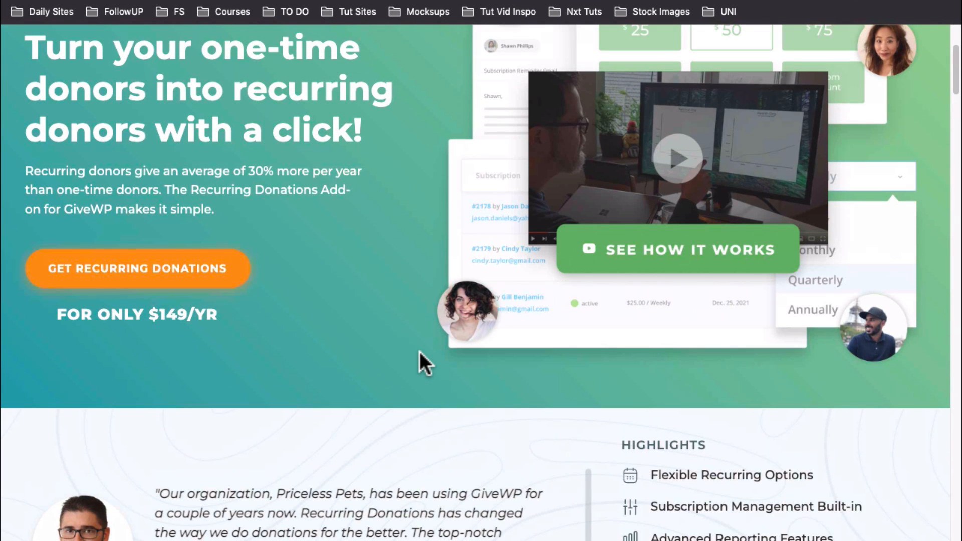
scroll(419, 352, "up", 4)
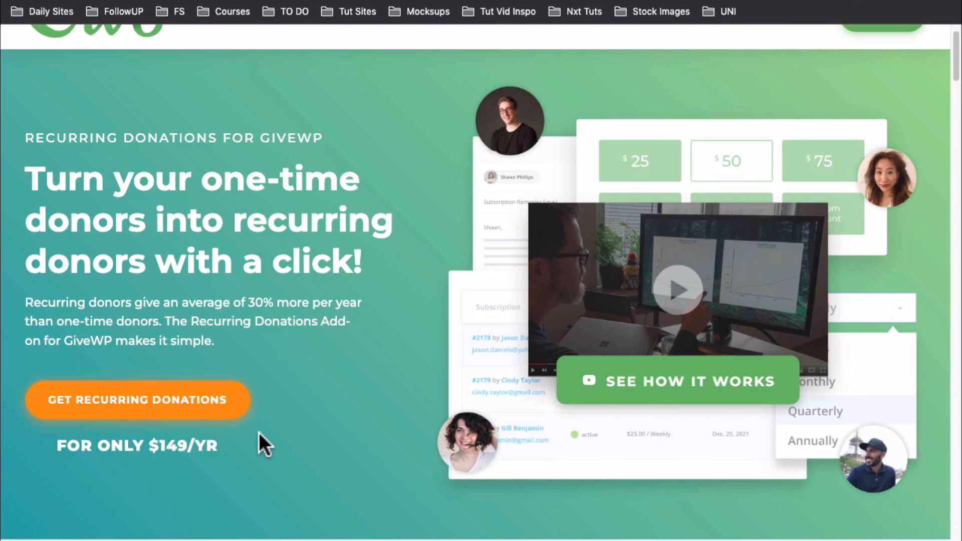
scroll(555, 195, "down", 15)
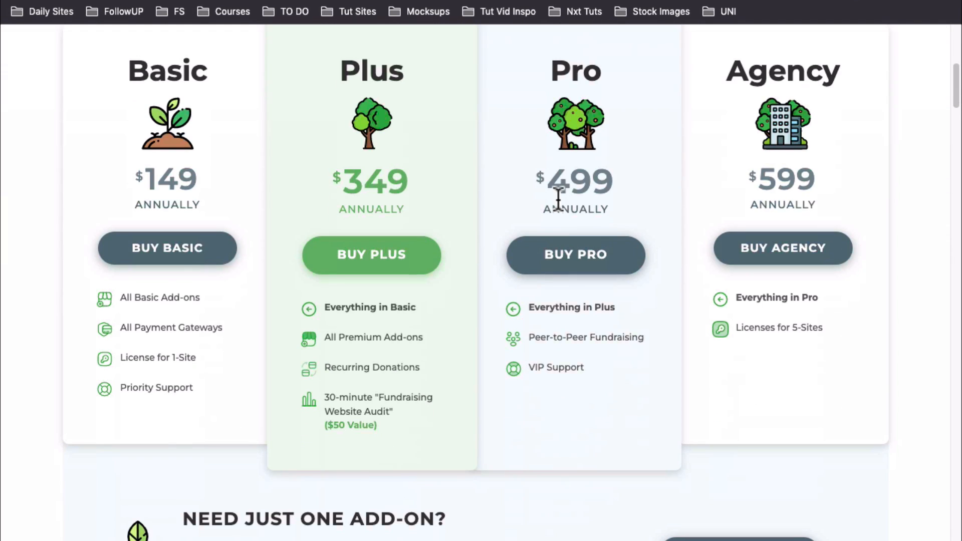
scroll(557, 199, "down", 18)
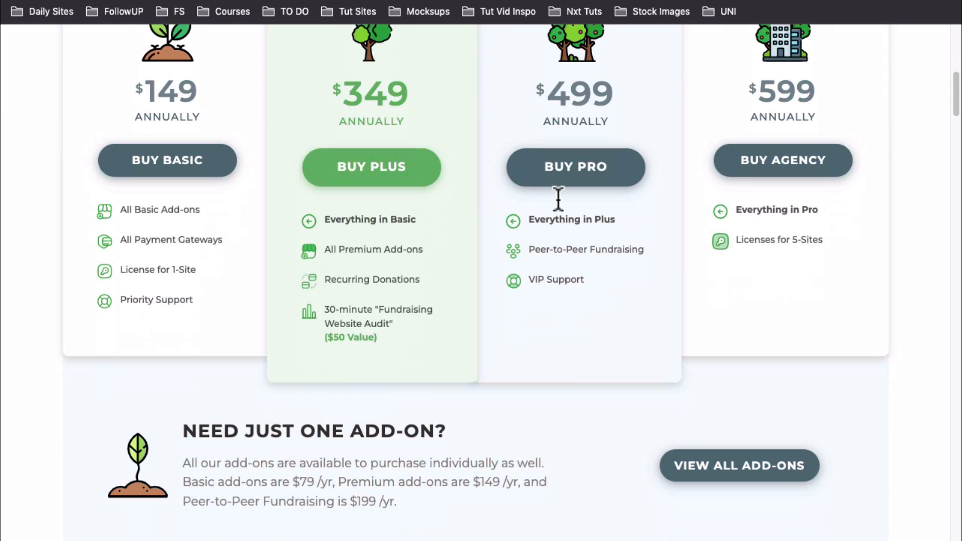
scroll(557, 200, "down", 5)
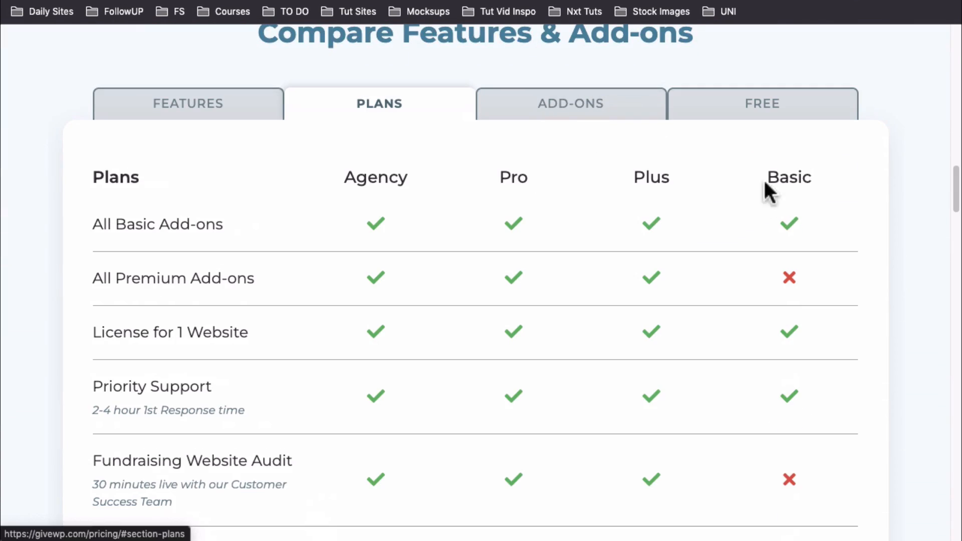
scroll(783, 190, "down", 1)
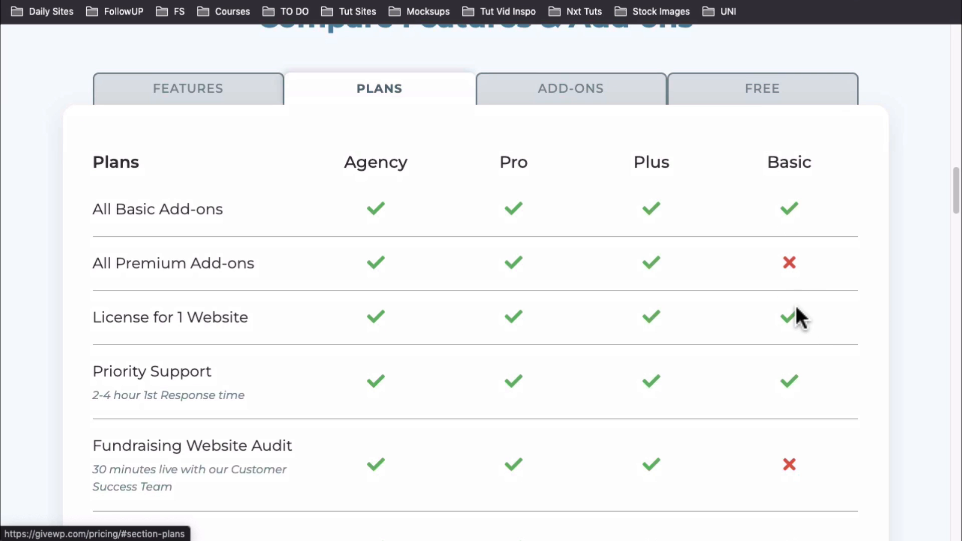
scroll(798, 380, "down", 10)
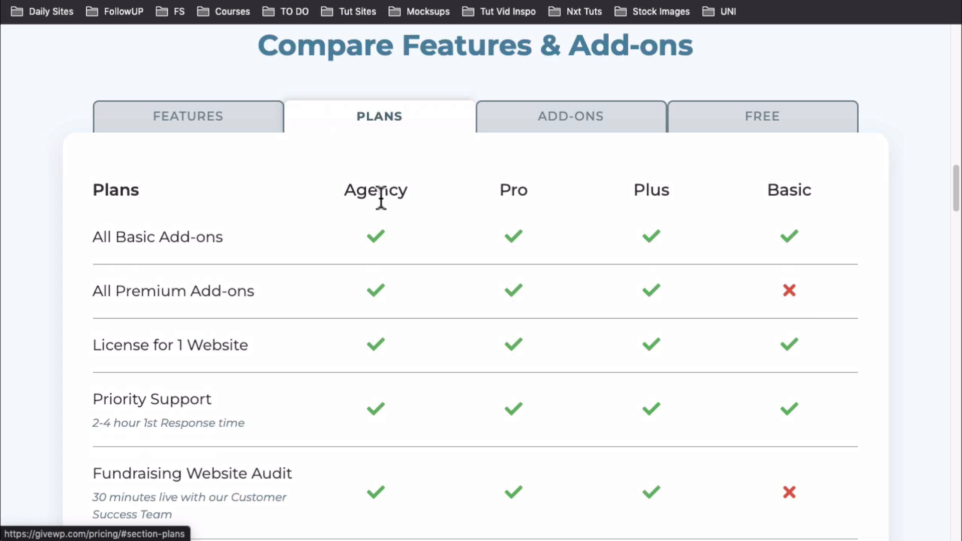
scroll(376, 229, "down", 2)
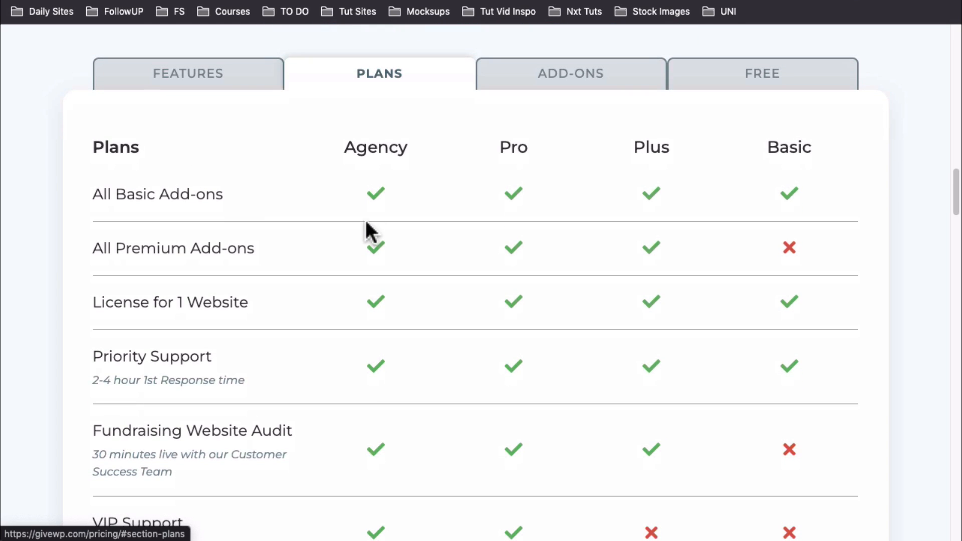
Compare the add-ons and plans tables, briefly viewing the Recurring Donations add-on page
left_click(526, 90)
scroll(362, 211, "down", 5)
scroll(363, 216, "down", 9)
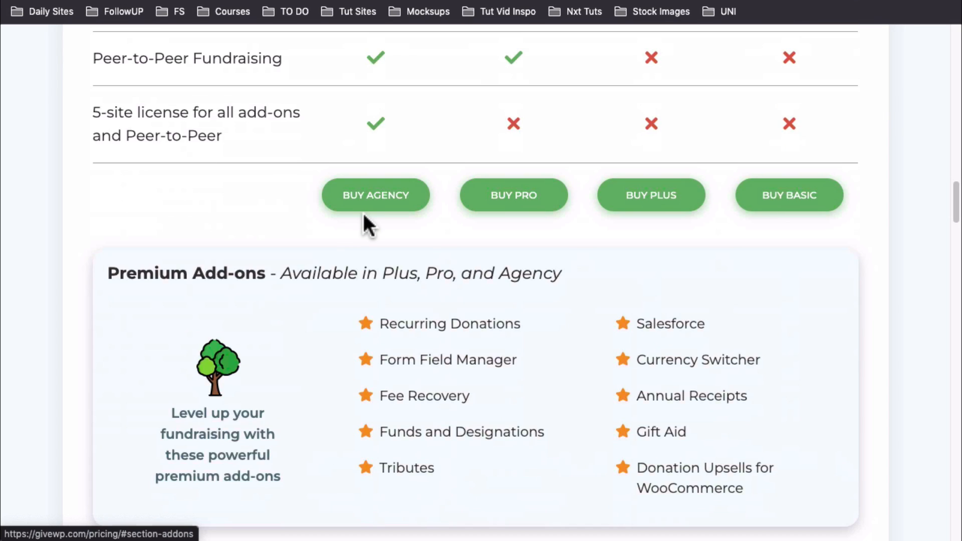
scroll(364, 216, "up", 3)
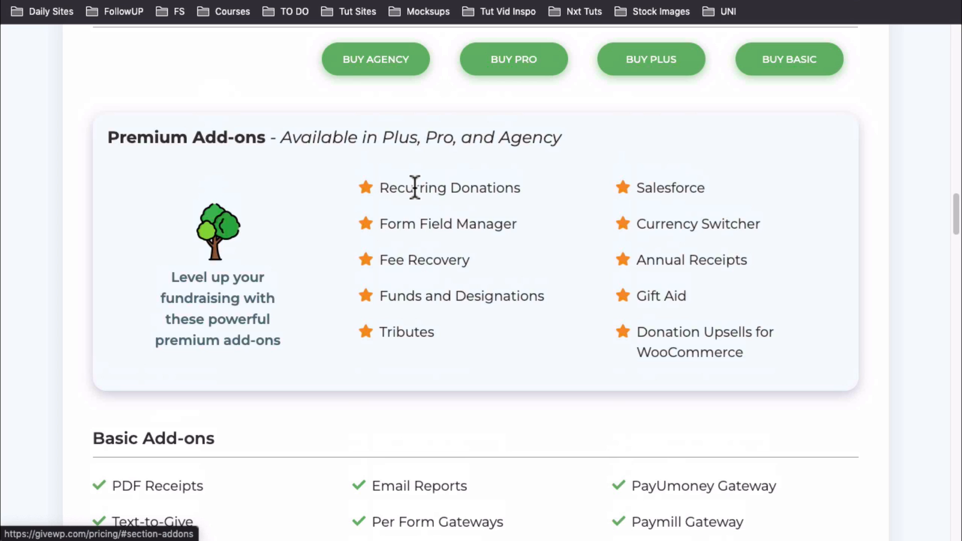
scroll(418, 210, "up", 1)
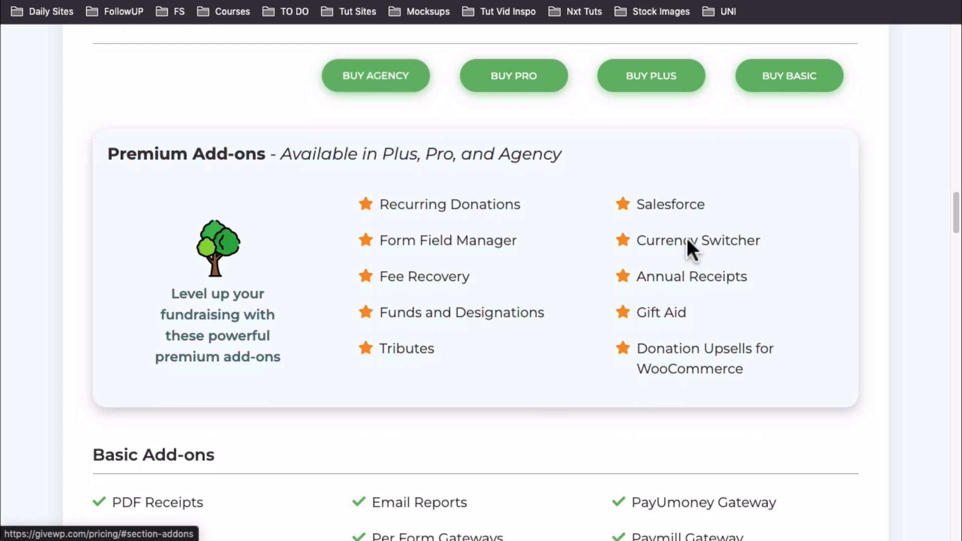
scroll(581, 401, "down", 3)
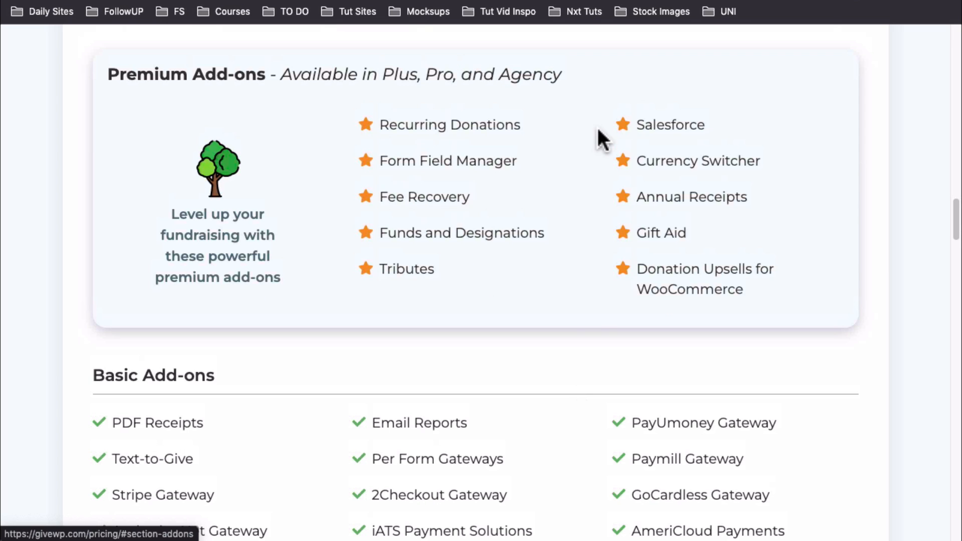
left_click(449, 125)
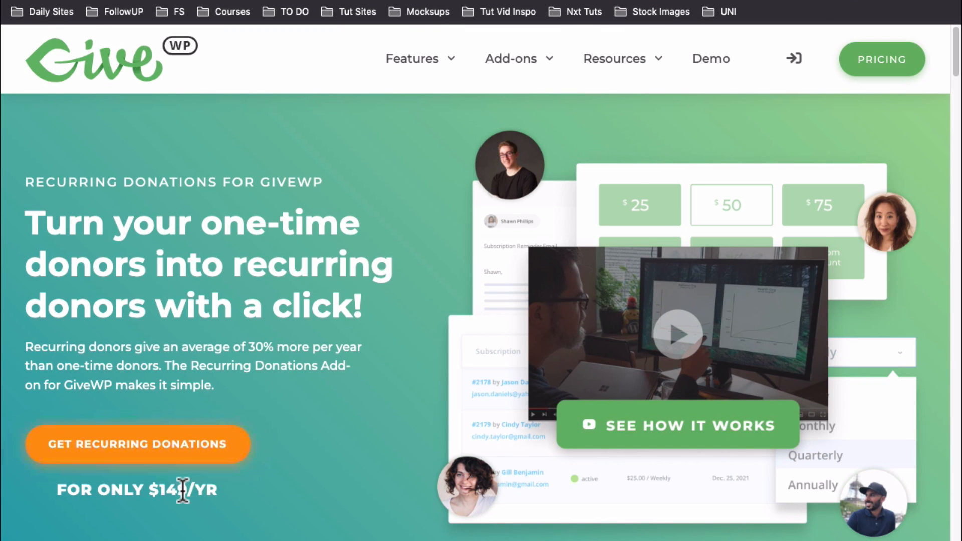
key("super+bracketleft")
left_click(384, 58)
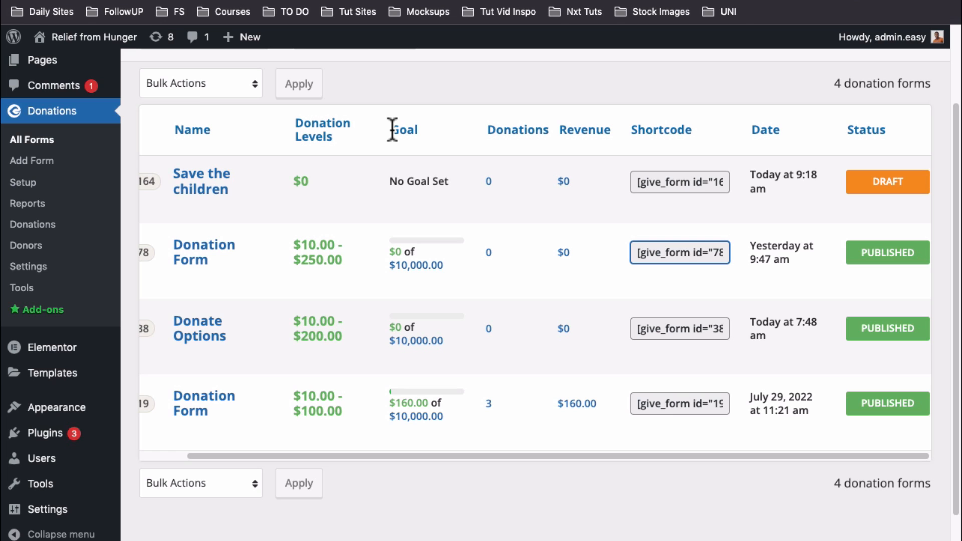
Scroll the All Forms table left to reveal the ID column for forms #164, #78, #38 and #19
scroll(516, 145, "left", 3)
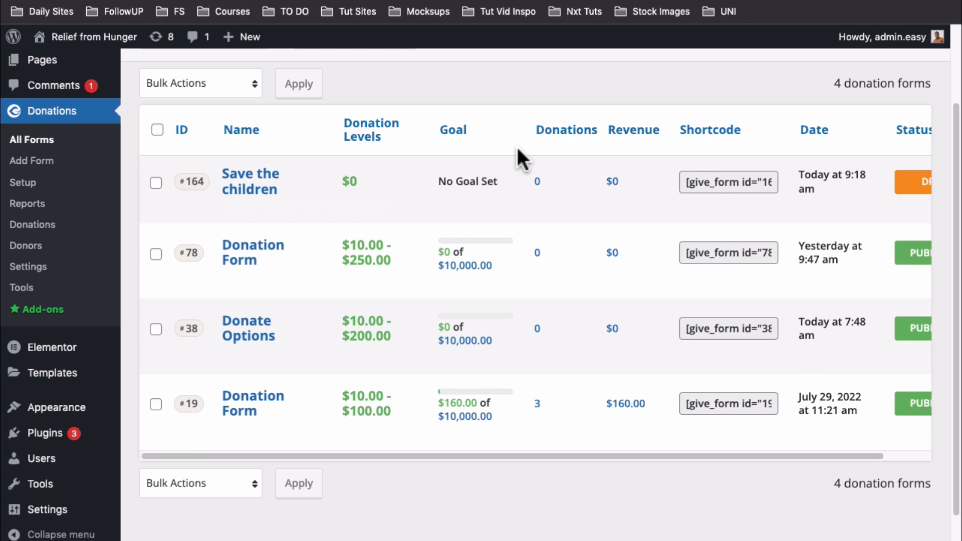